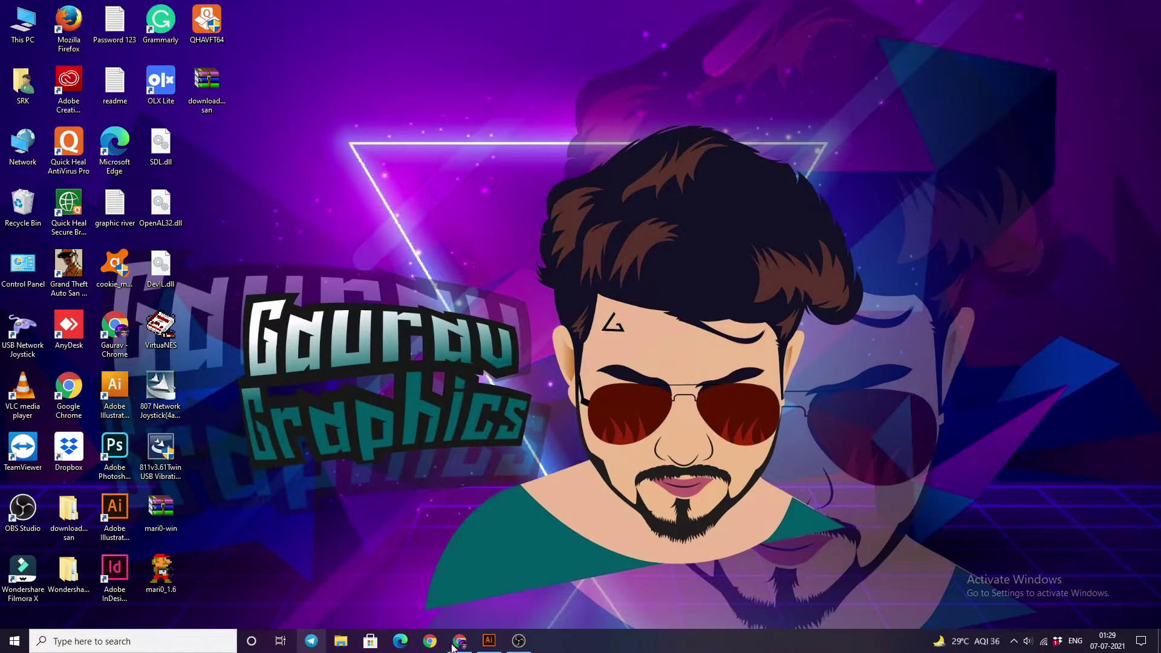
# Step: Restore the blank Illustrator document from the taskbar
pyautogui.click(487, 642)
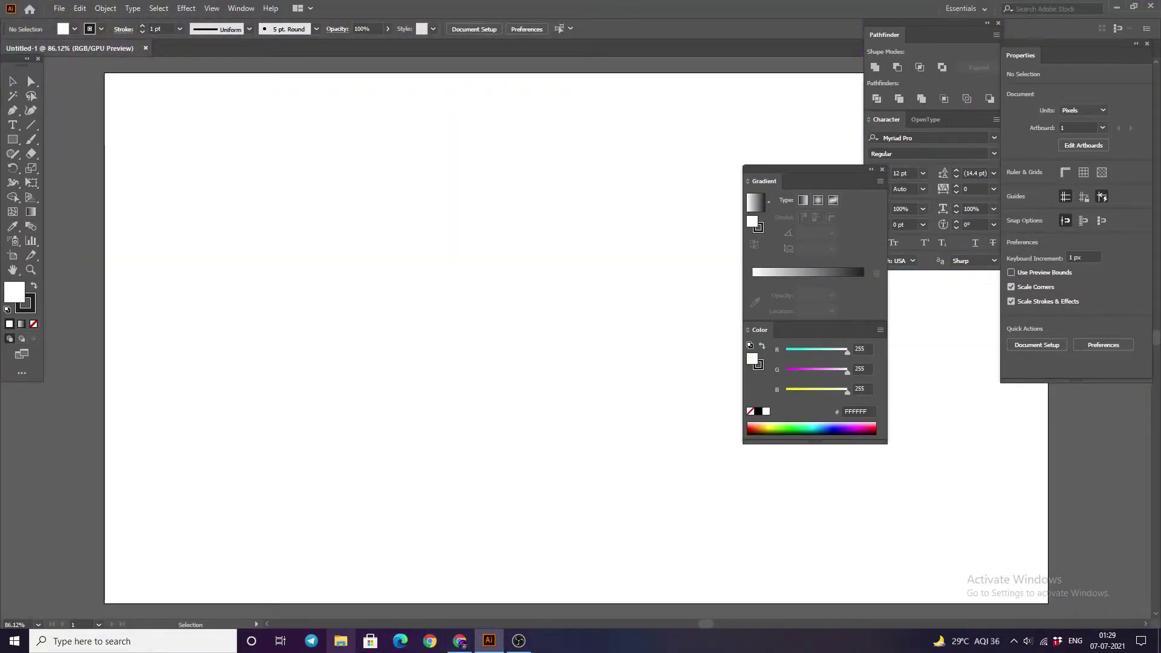
pyautogui.click(310, 642)
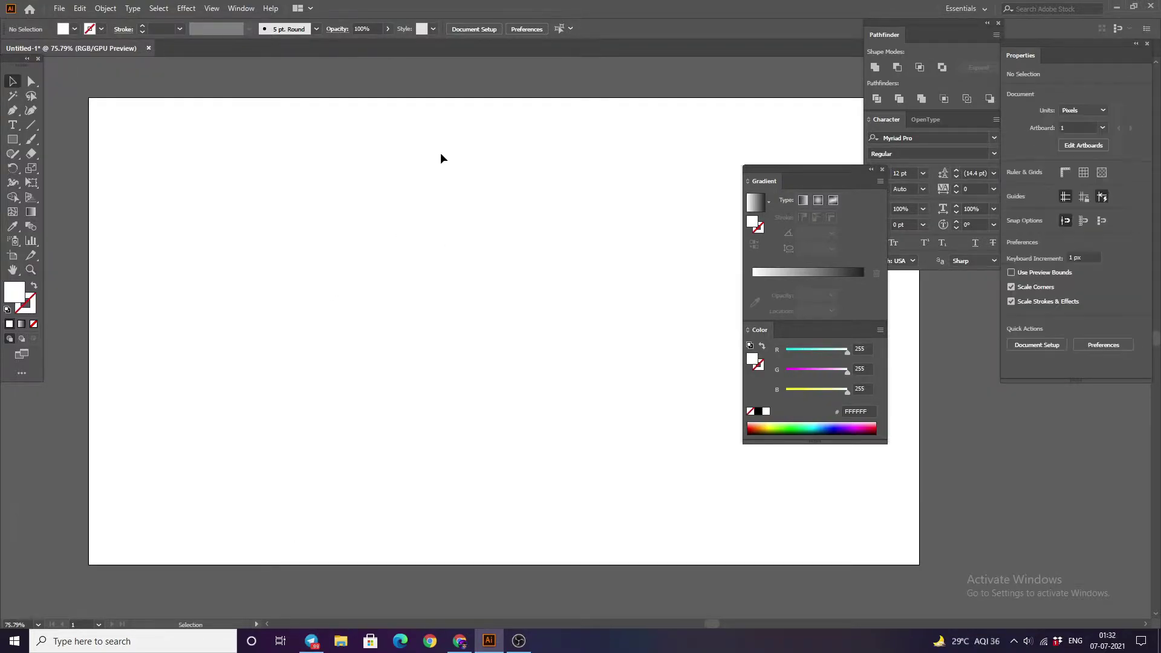
# Step: Paste the hand-drawn logo sketch, move it up-left, scale it up proportionally, and zoom in
pyautogui.hotkey('ctrl', 'v')
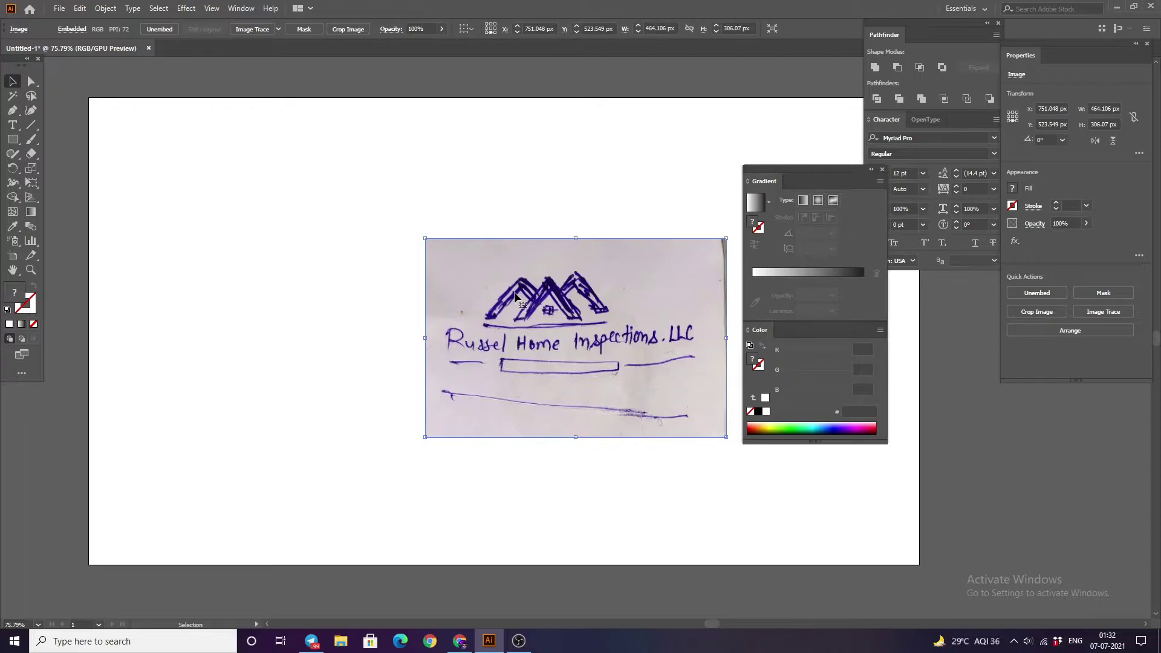
pyautogui.moveTo(514, 296); pyautogui.dragTo(364, 240)
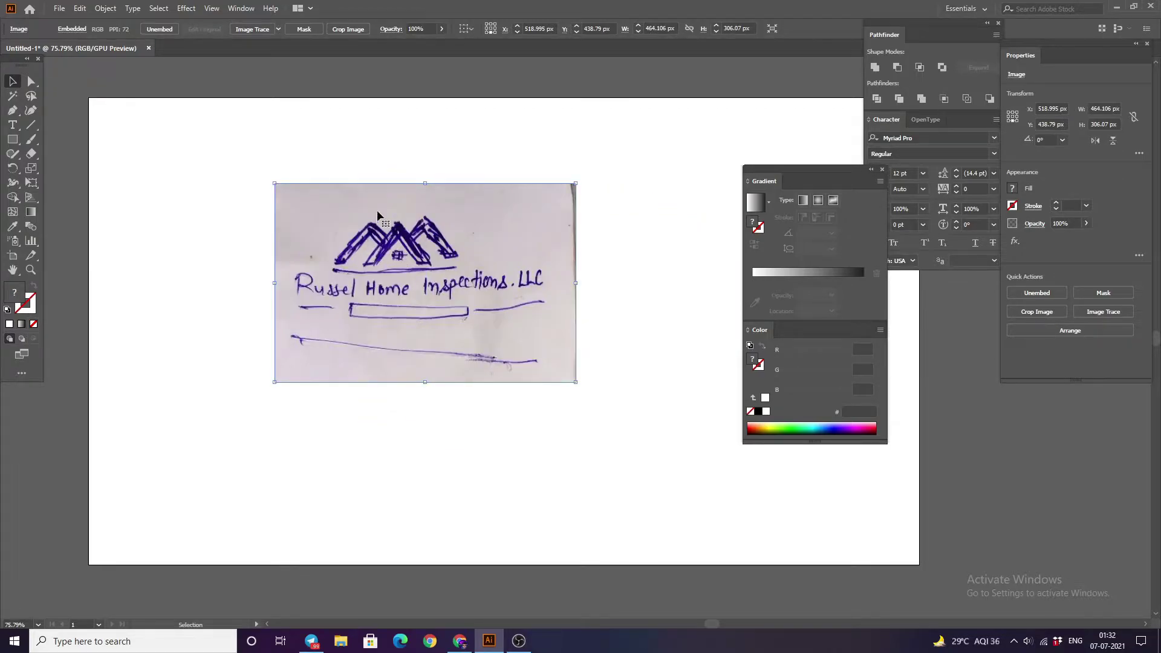
pyautogui.moveTo(274, 183); pyautogui.dragTo(161, 104)
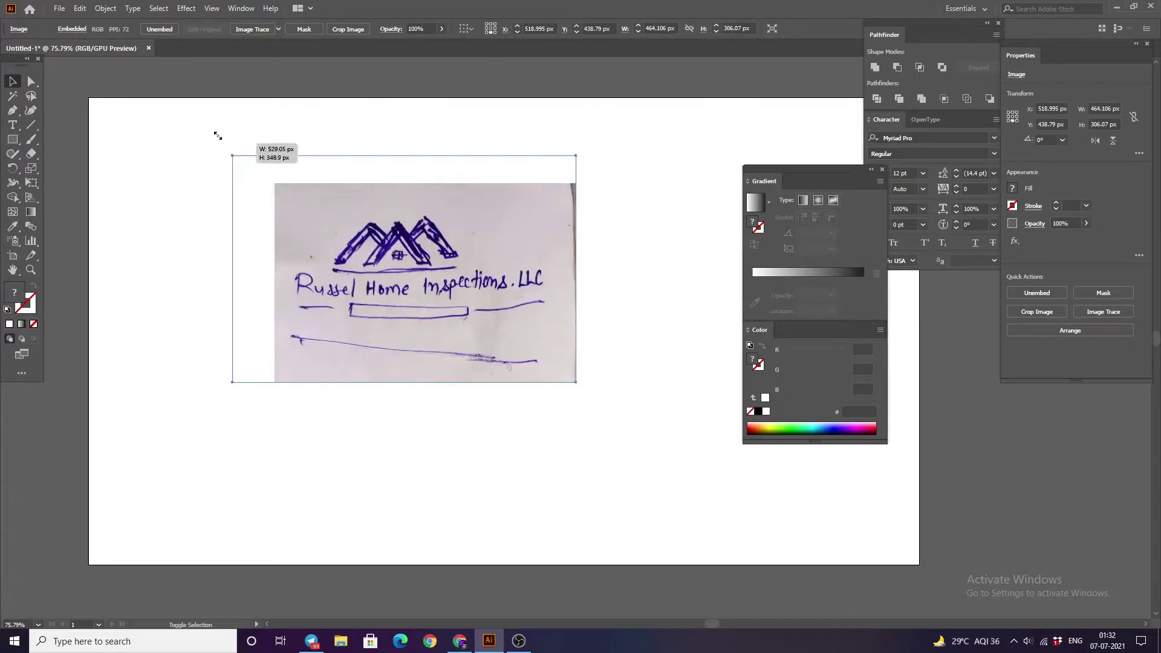
pyautogui.moveTo(314, 228); pyautogui.dragTo(383, 327)
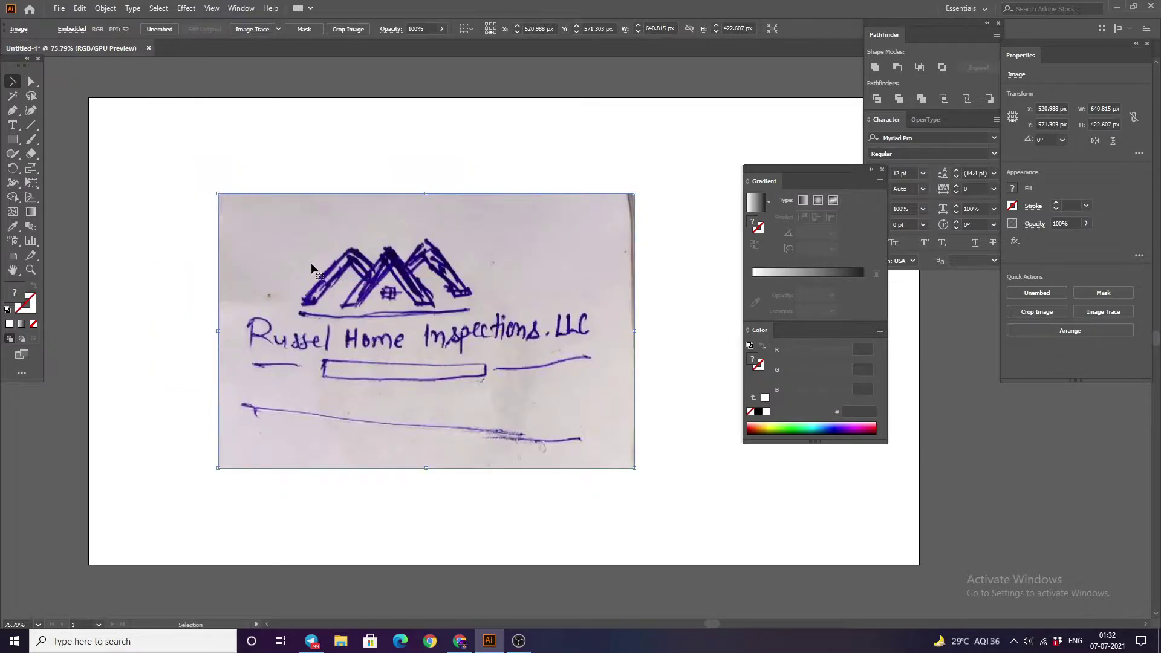
pyautogui.press('a')
pyautogui.hotkey('ctrl', 'shift', 'a')
pyautogui.press('v')
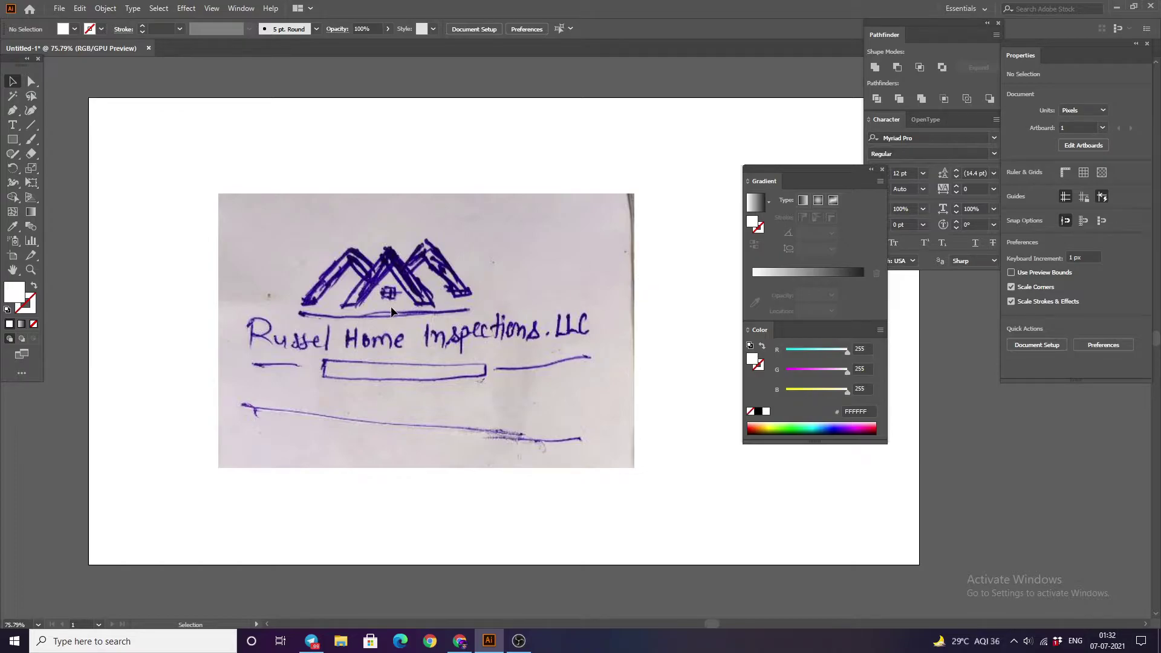
pyautogui.moveTo(387, 312); pyautogui.dragTo(432, 263)
pyautogui.press('z')
pyautogui.moveTo(426, 308)
pyautogui.mouseDown()
pyautogui.moveTo(463, 244)
pyautogui.moveTo(402, 297)
pyautogui.mouseUp()
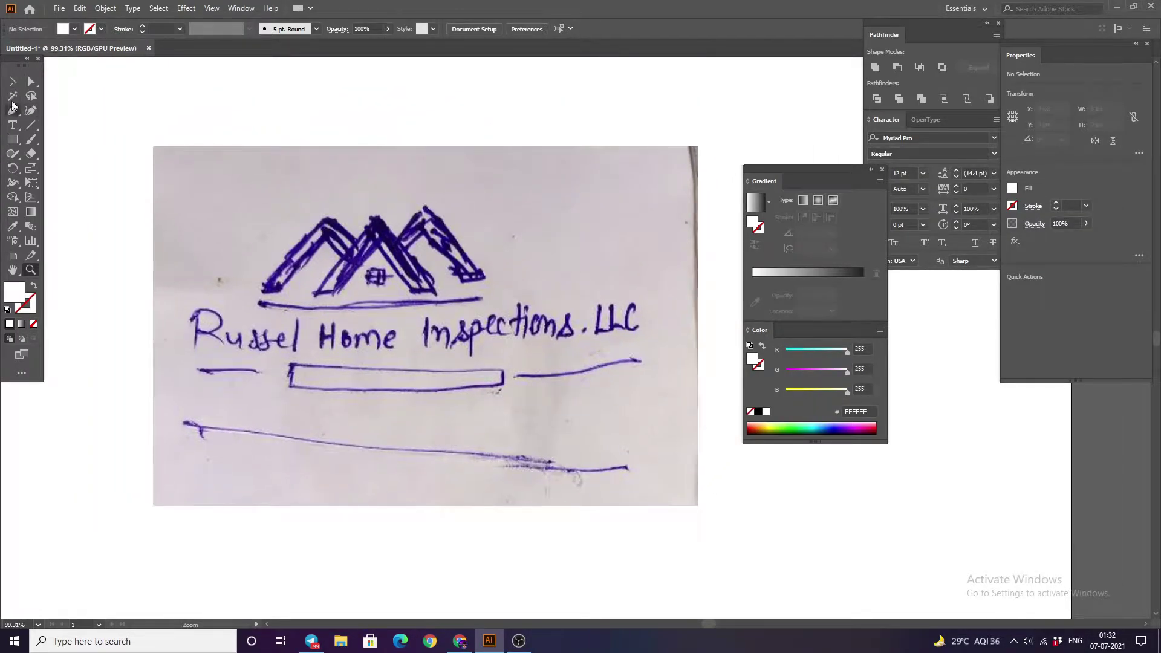
# Step: Draw a diagonal line along the left roof slope of the sketch
pyautogui.click(12, 81)
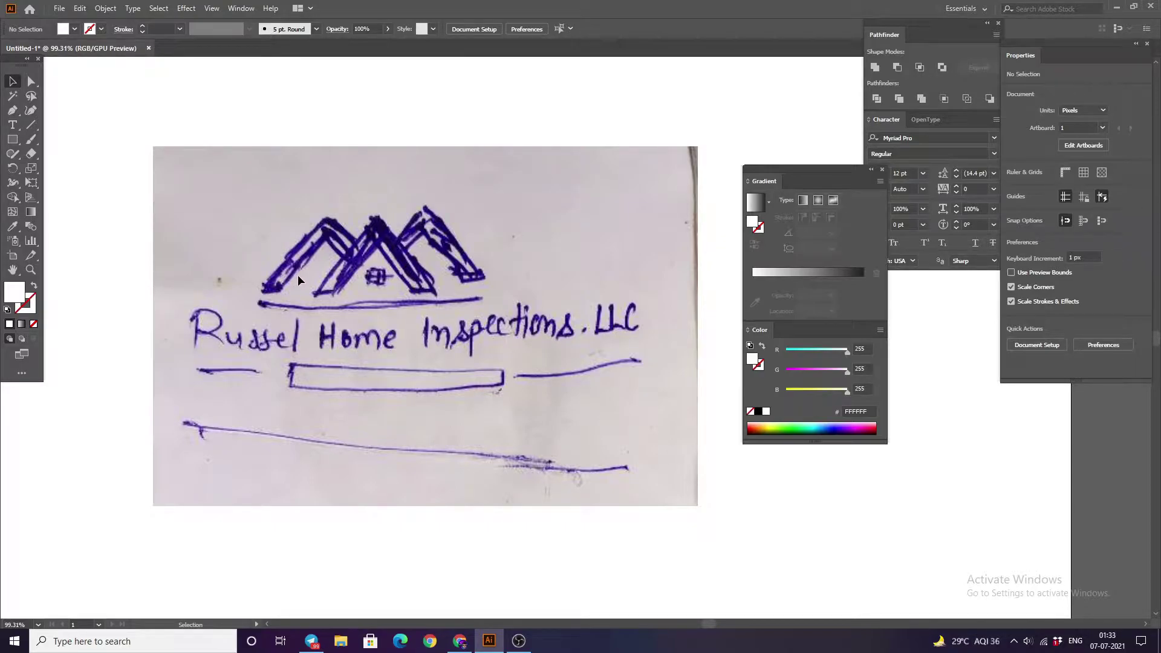
pyautogui.click(31, 125)
pyautogui.moveTo(239, 311); pyautogui.dragTo(416, 117)
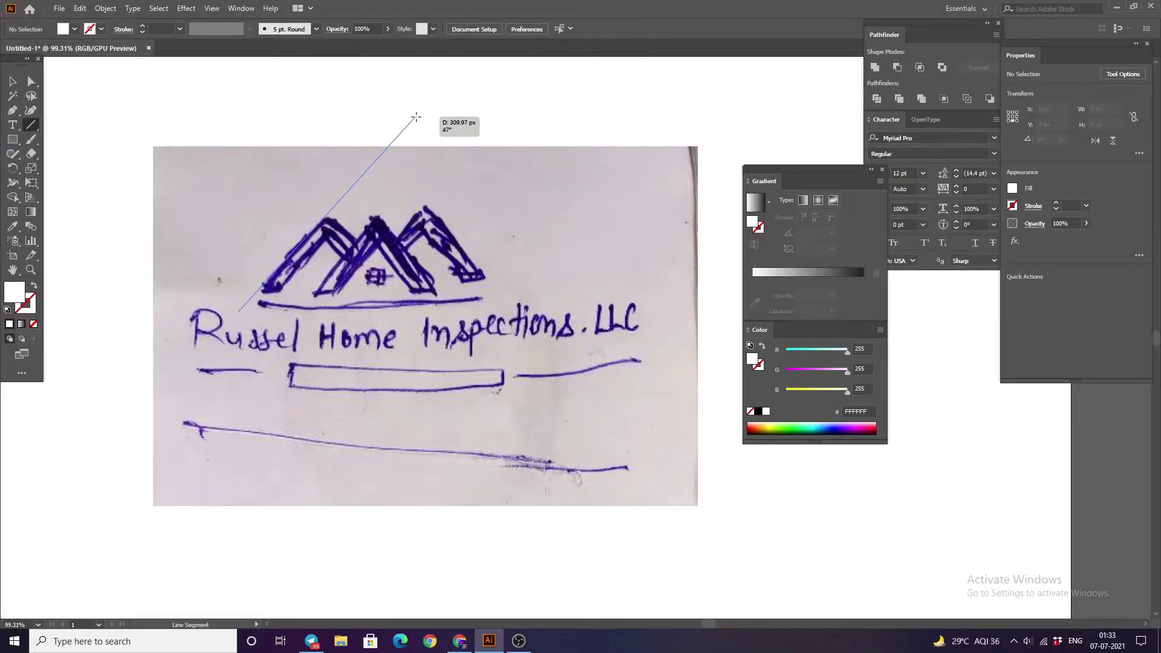
pyautogui.click(12, 81)
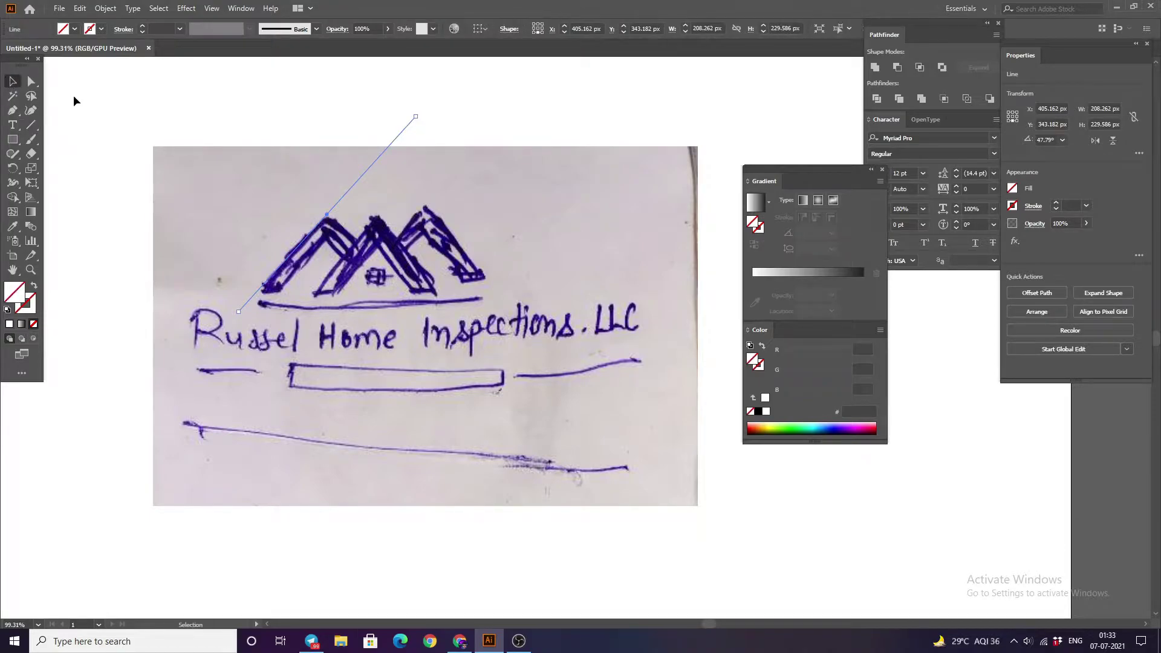
pyautogui.click(261, 205)
pyautogui.click(260, 288)
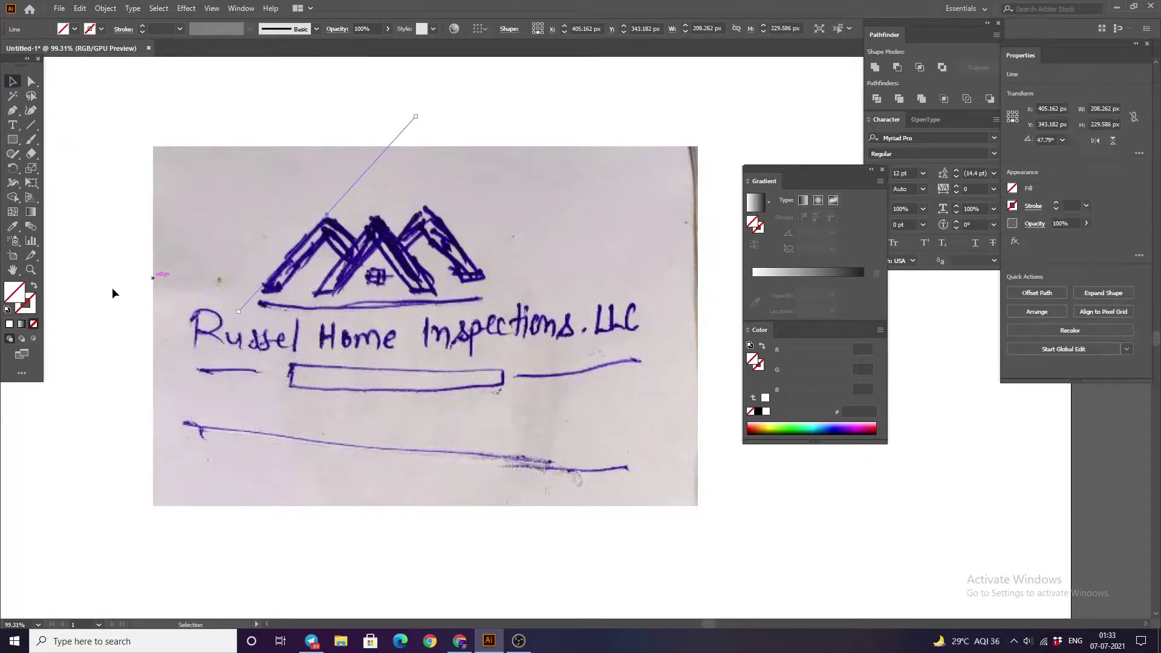
# Step: Give the diagonal line a black stroke at 3 pt weight
pyautogui.click(11, 325)
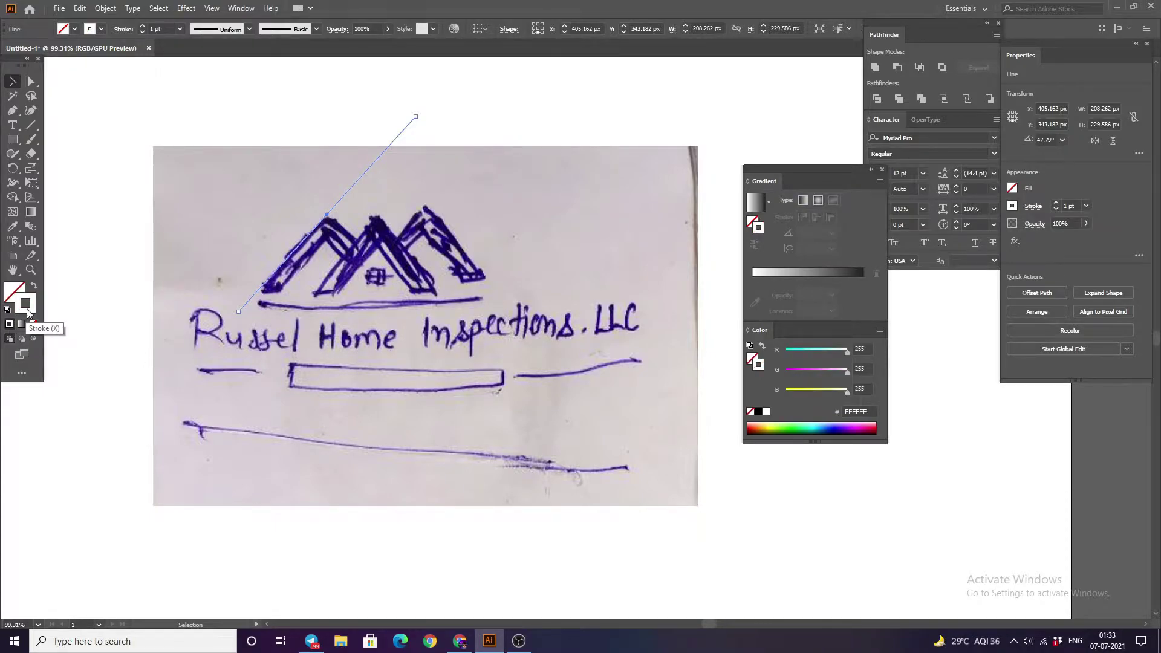
pyautogui.doubleClick(25, 303)
pyautogui.moveTo(674, 455); pyautogui.dragTo(642, 516)
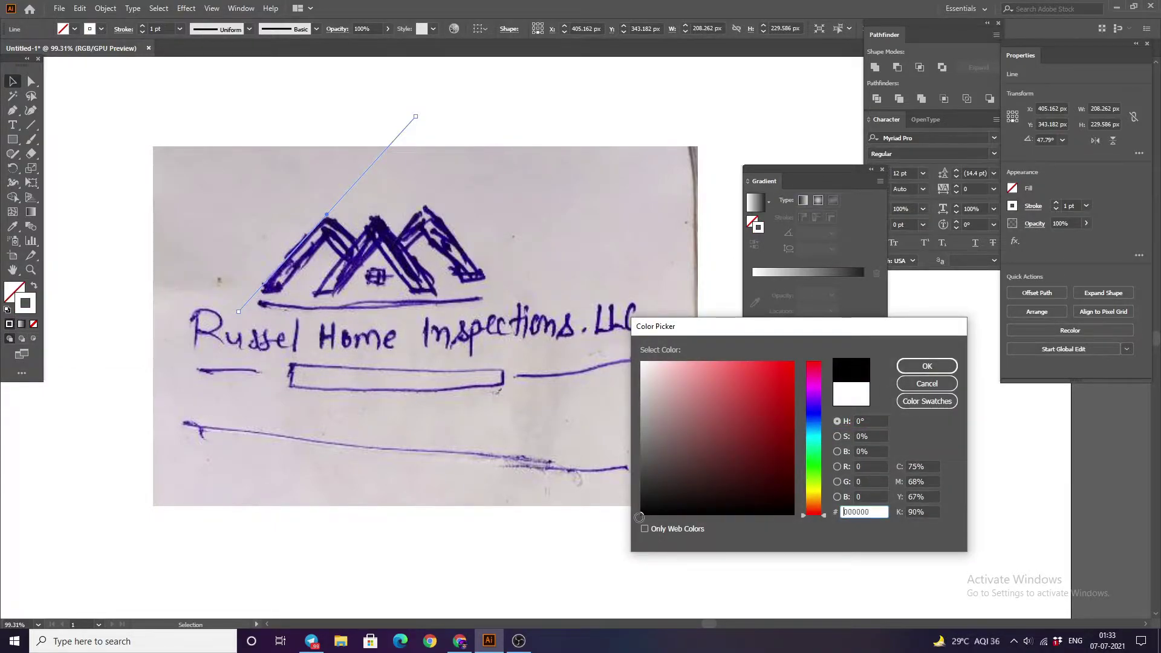
pyautogui.click(926, 366)
pyautogui.click(393, 217)
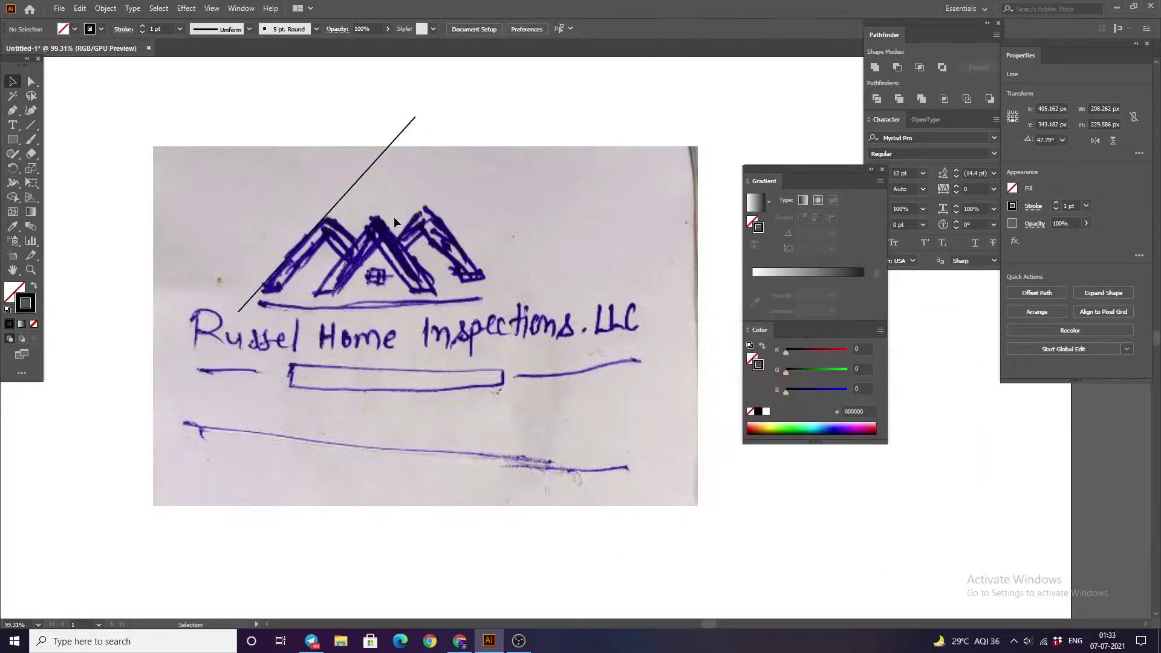
pyautogui.click(360, 177)
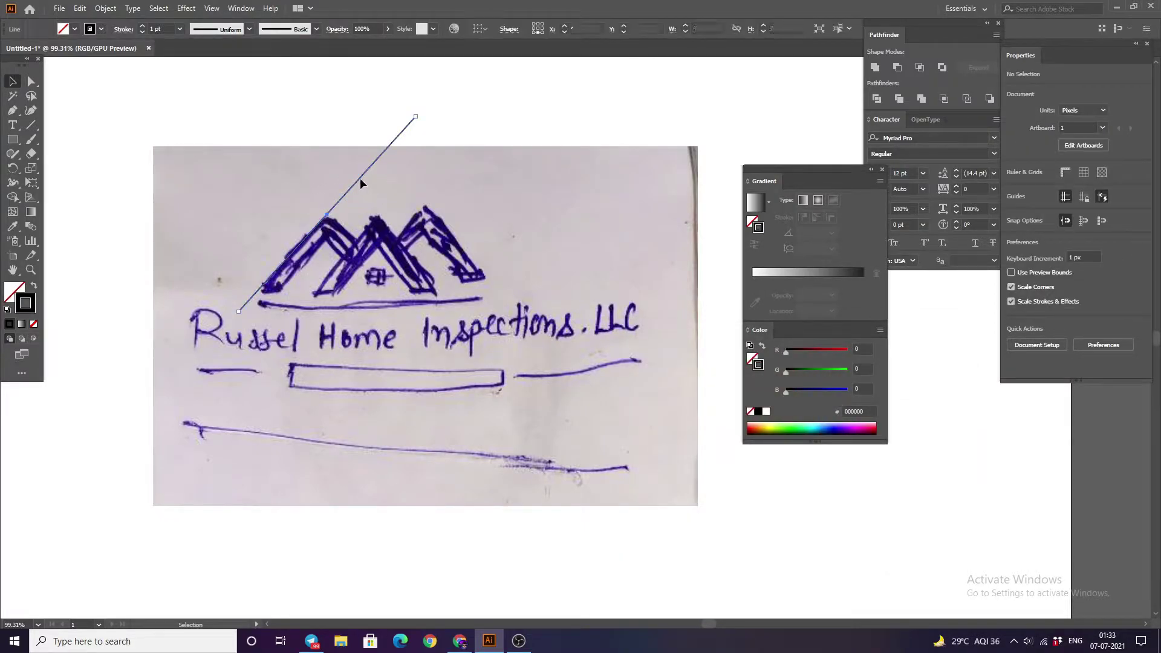
pyautogui.click(142, 26)
pyautogui.click(142, 26)
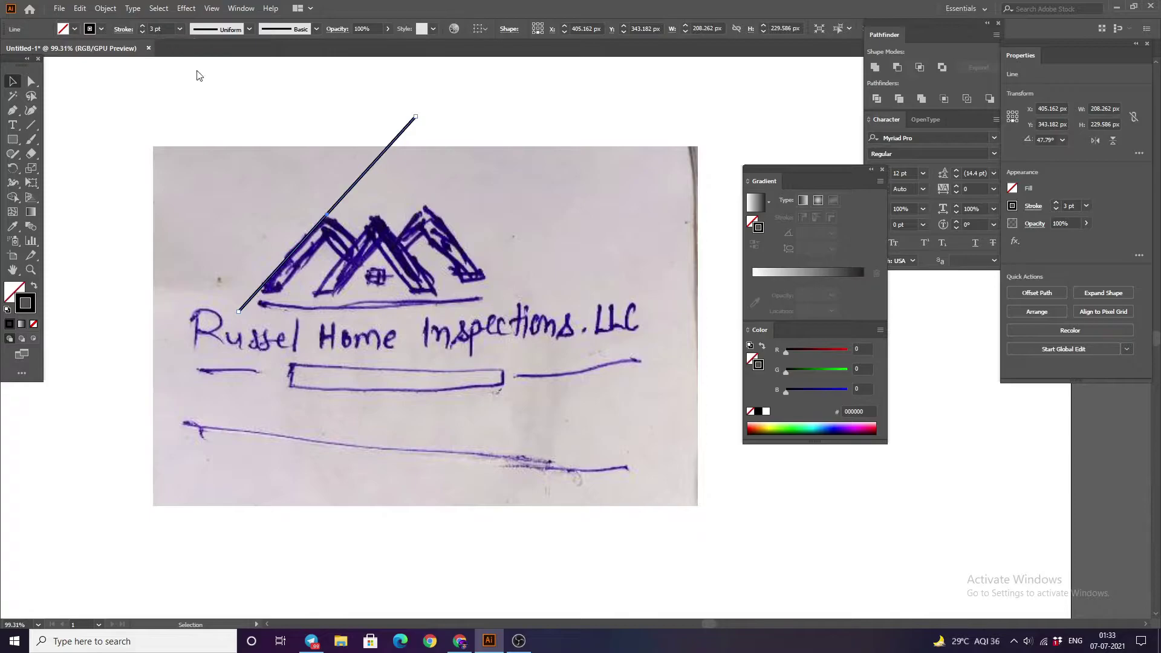
pyautogui.click(379, 384)
# Step: Alt-drag the black line to make one parallel copy beside it
pyautogui.press('z')
pyautogui.click(303, 195)
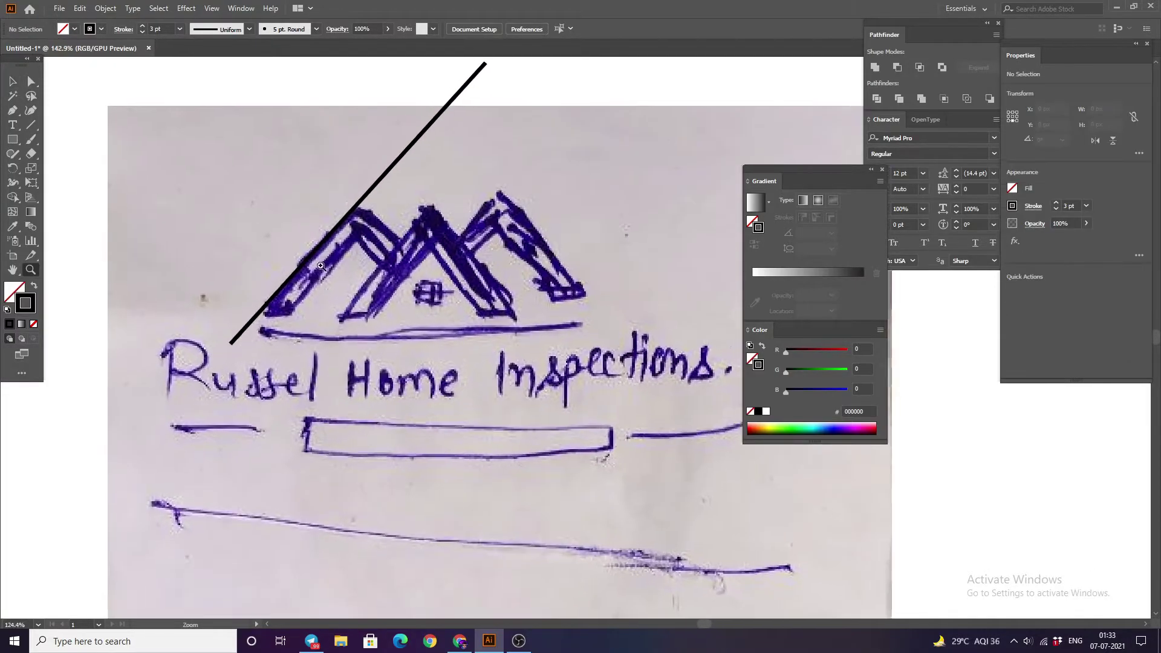
pyautogui.press('v')
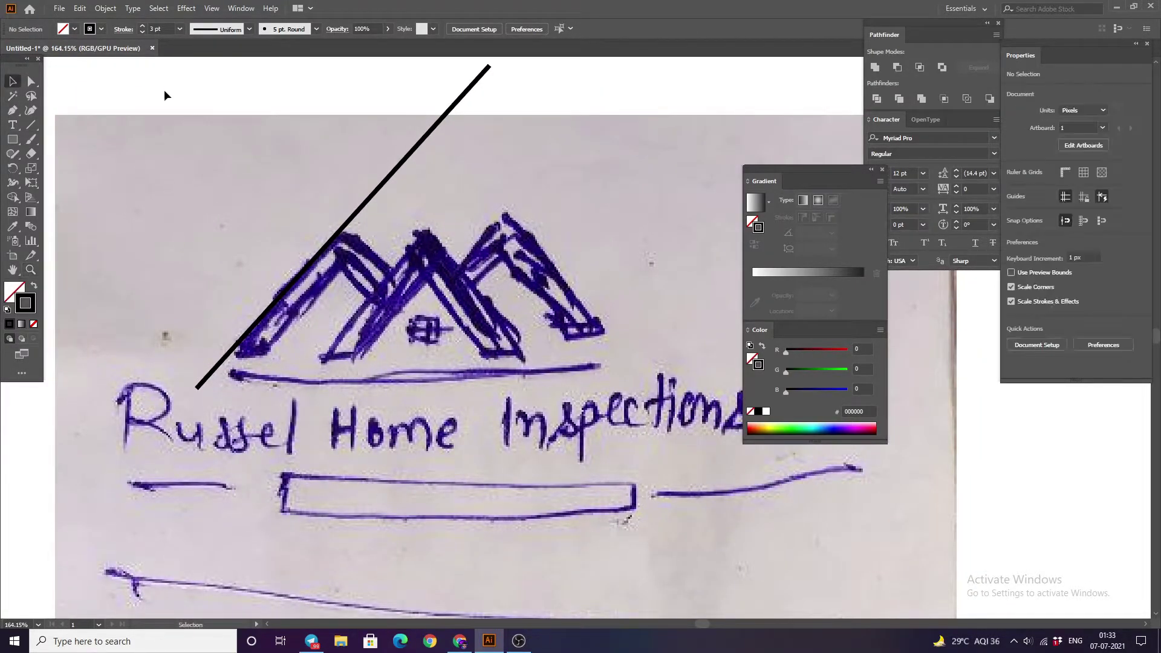
pyautogui.click(317, 260)
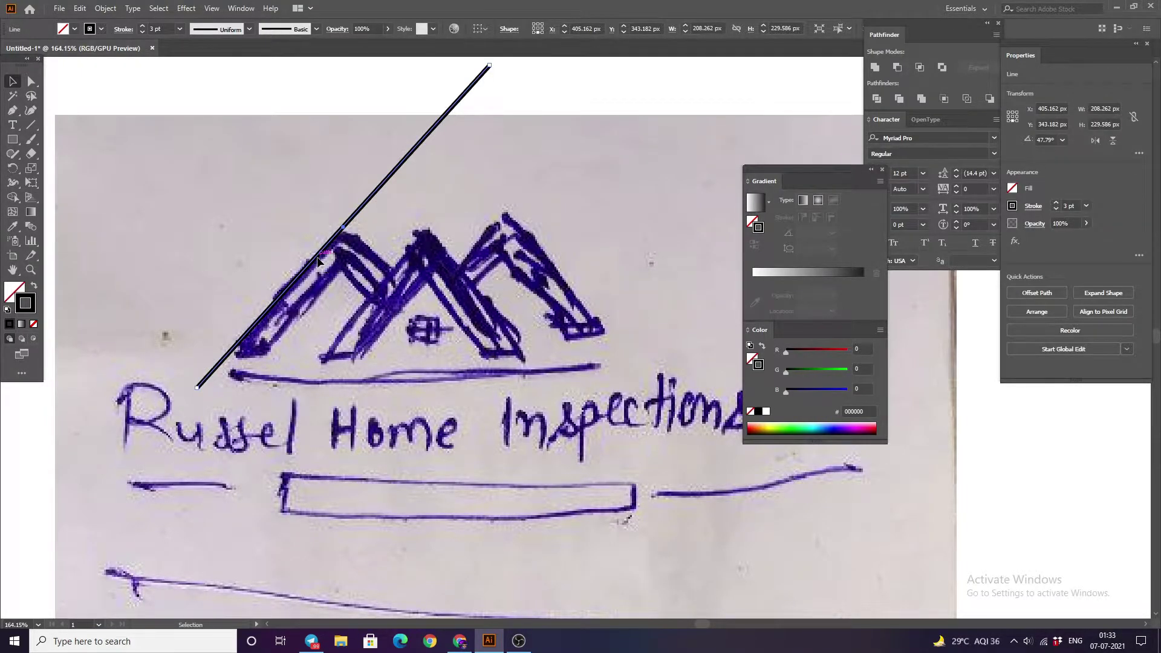
pyautogui.moveTo(317, 260); pyautogui.dragTo(341, 271)
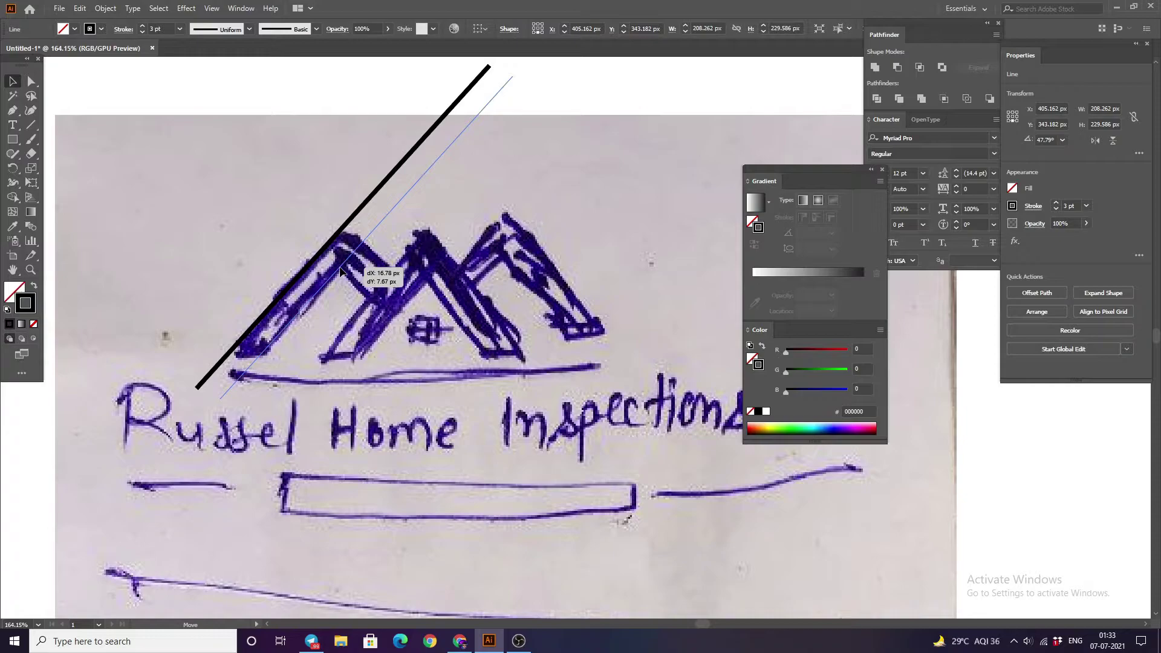
pyautogui.press('alt')
pyautogui.moveTo(341, 272); pyautogui.dragTo(341, 271)
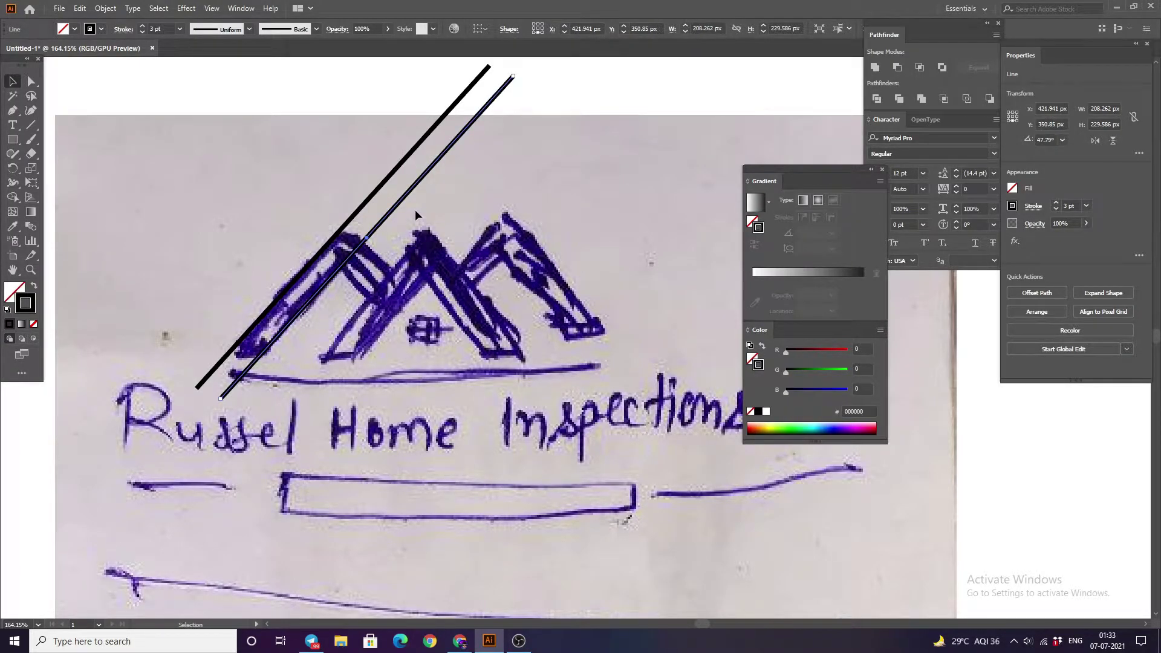
pyautogui.click(222, 243)
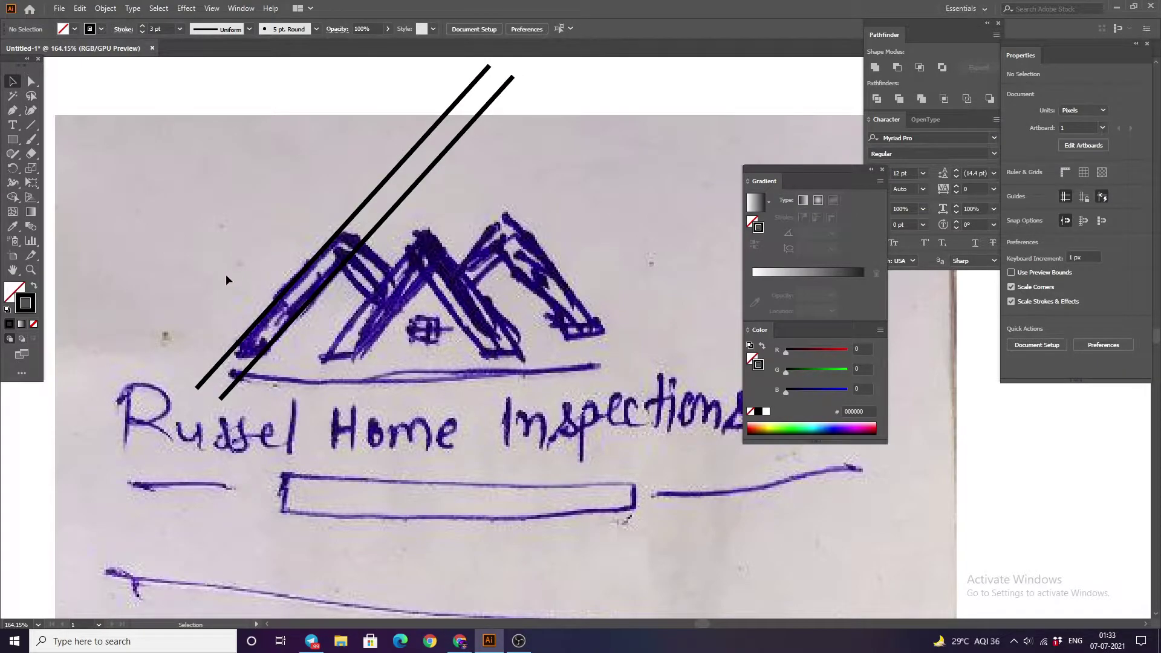
# Step: Copy the line pairs right and down to get six parallel diagonals, then select them all
pyautogui.moveTo(249, 251); pyautogui.dragTo(410, 322)
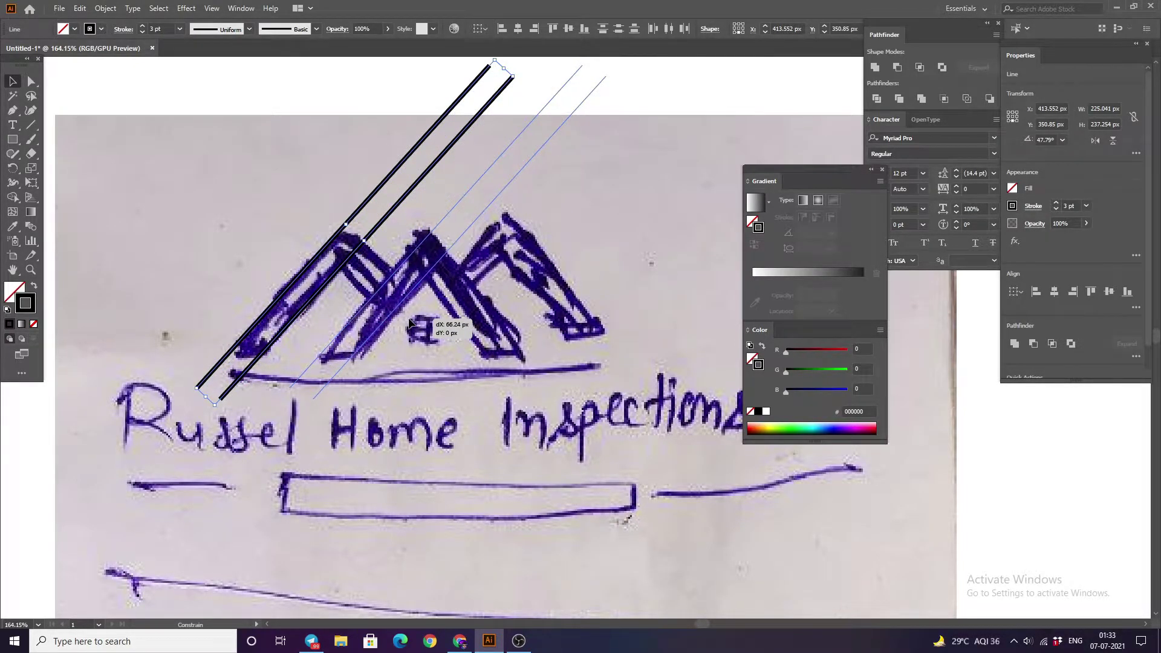
pyautogui.moveTo(409, 322); pyautogui.dragTo(410, 323)
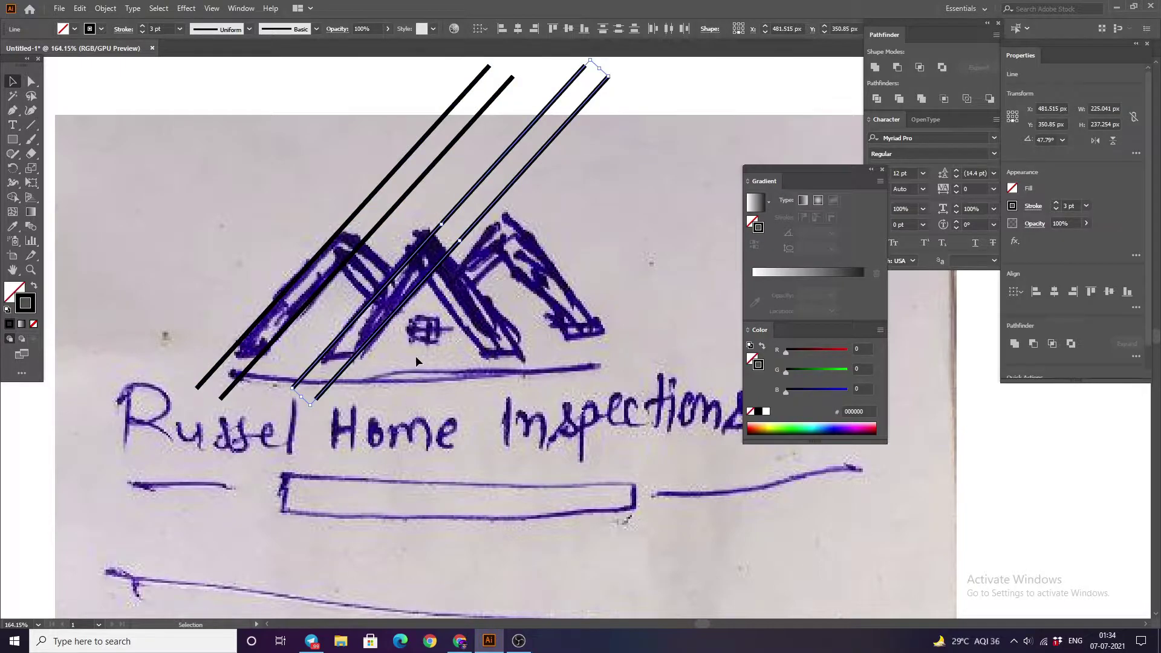
pyautogui.click(292, 371)
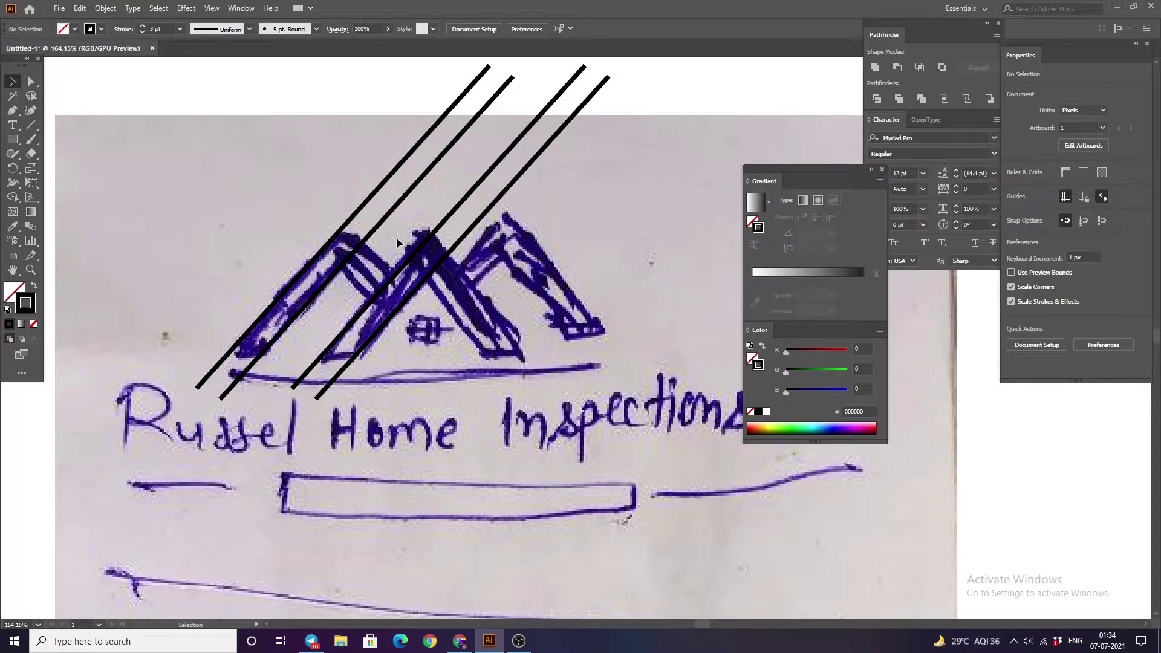
pyautogui.click(438, 265)
pyautogui.moveTo(438, 265); pyautogui.dragTo(478, 288)
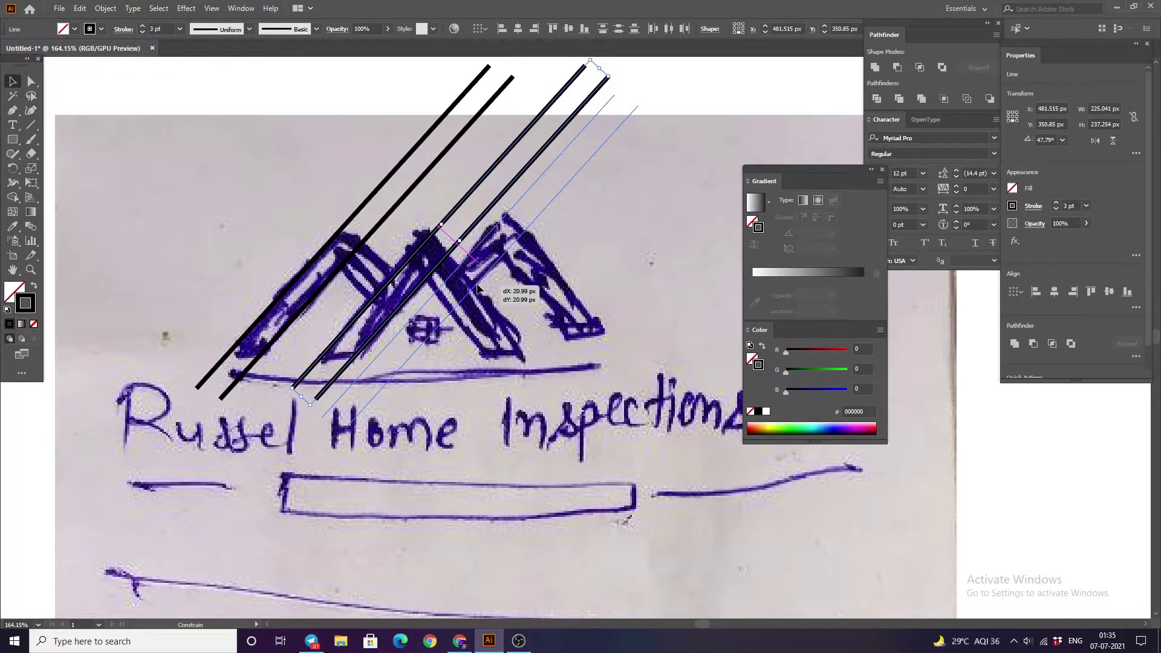
pyautogui.moveTo(478, 288); pyautogui.dragTo(478, 288)
pyautogui.click(277, 245)
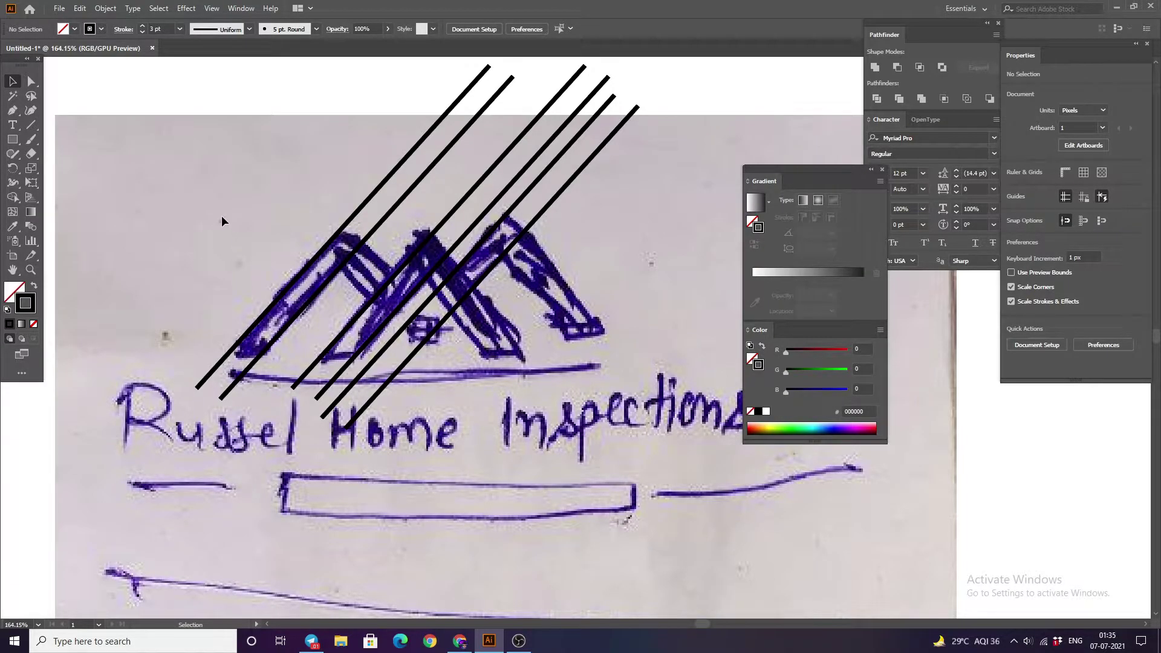
pyautogui.moveTo(217, 205); pyautogui.dragTo(498, 346)
# Step: Reflect a vertical copy of the six diagonals and nudge it into an X pattern
pyautogui.click(193, 190)
pyautogui.click(458, 309)
pyautogui.rightClick(443, 281)
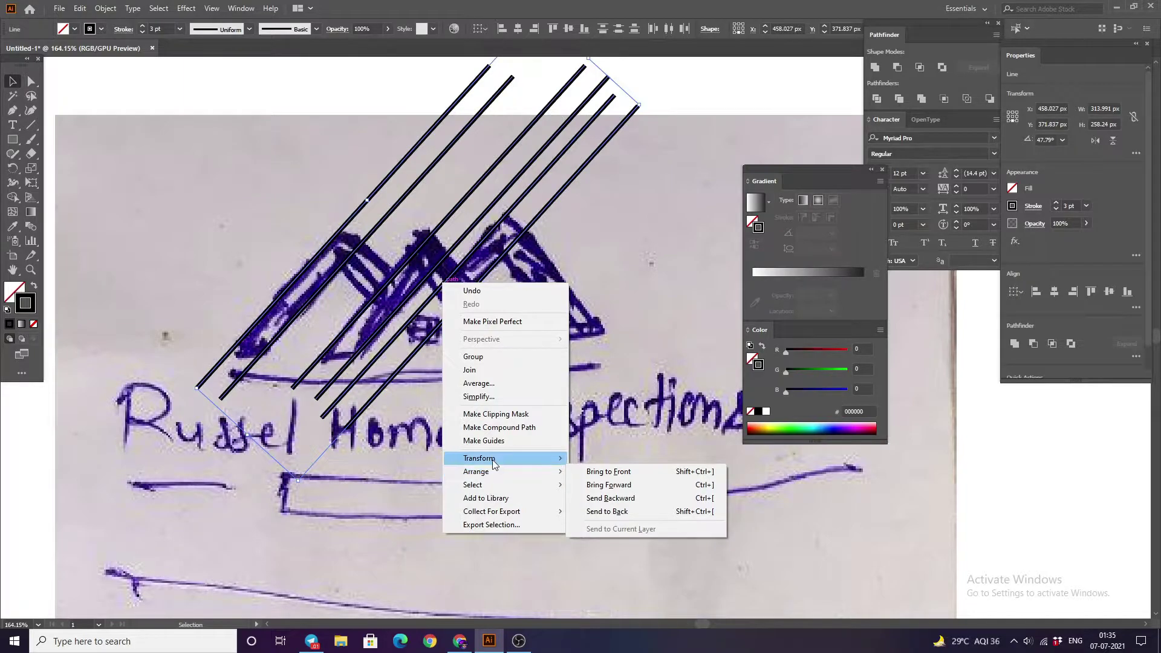
pyautogui.moveTo(479, 459)
pyautogui.click(615, 502)
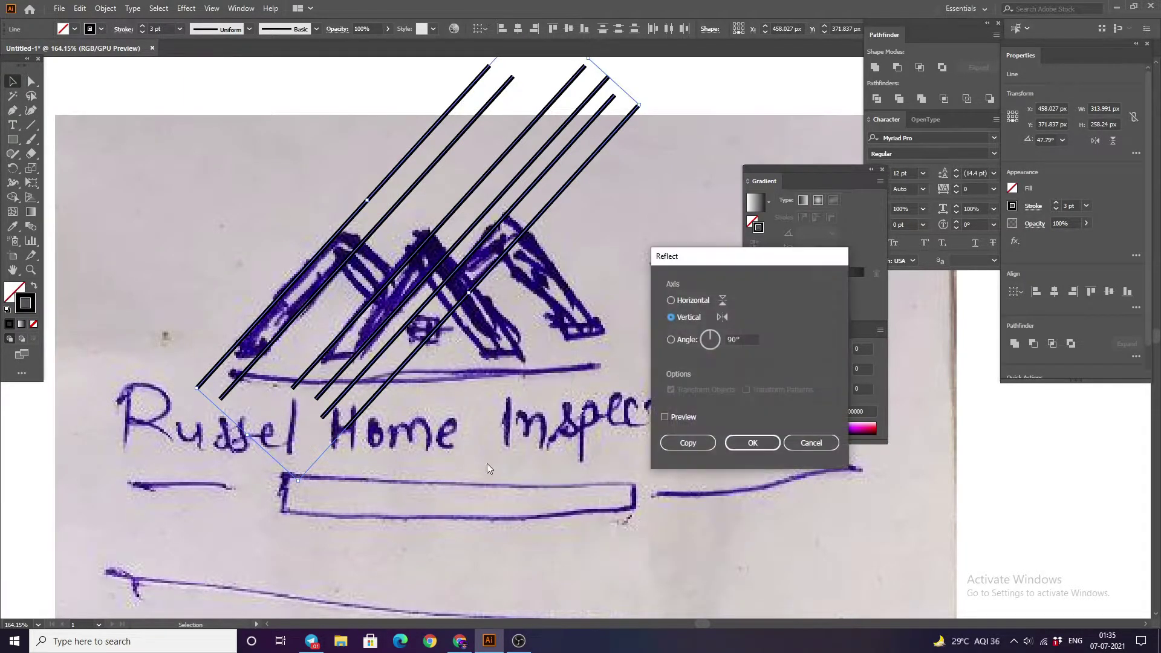
pyautogui.click(668, 417)
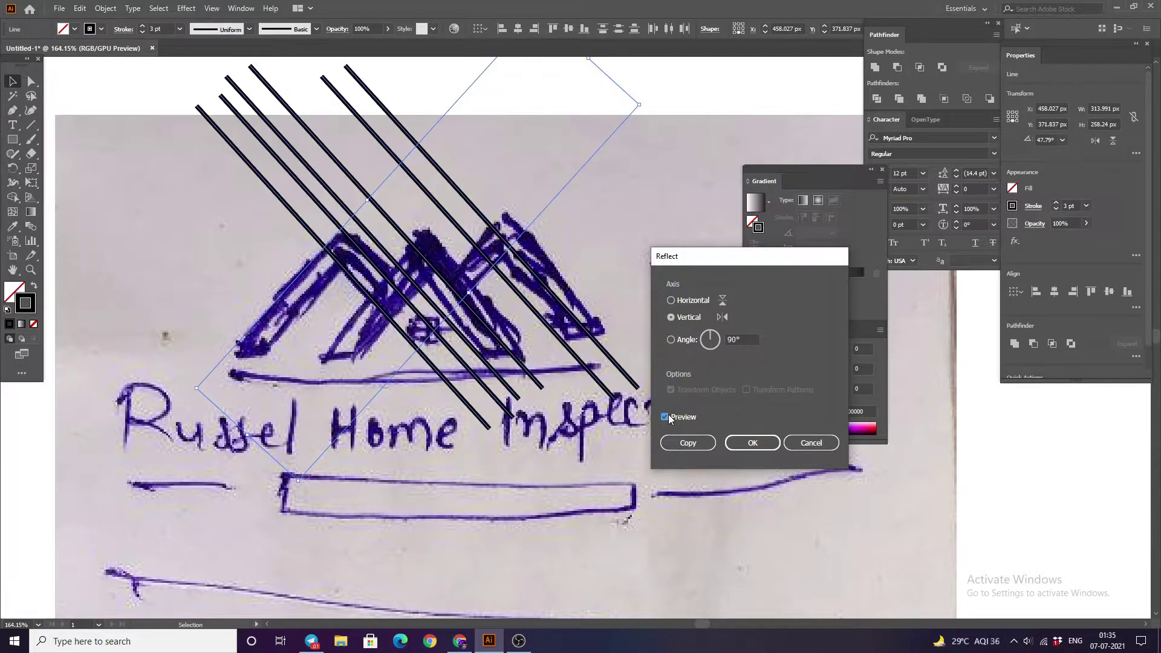
pyautogui.click(684, 442)
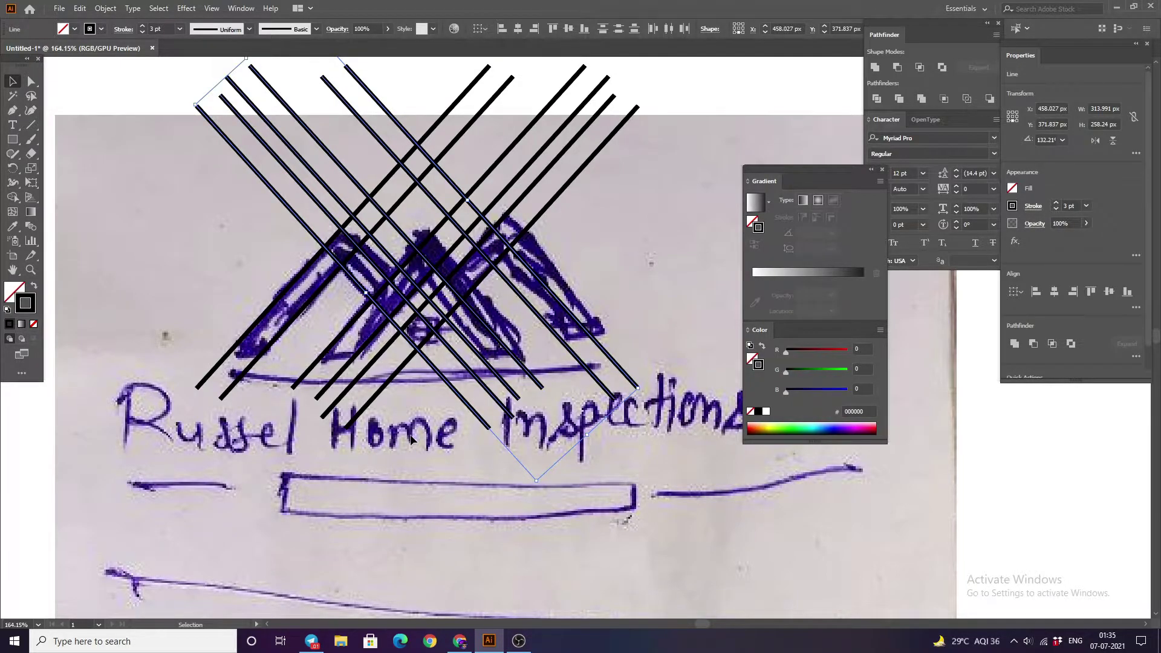
pyautogui.press('Right')
pyautogui.press('Right')
pyautogui.press('Right')
pyautogui.press('Right')
pyautogui.press('Right')
pyautogui.press('Right')
pyautogui.press('Right')
pyautogui.press('Right')
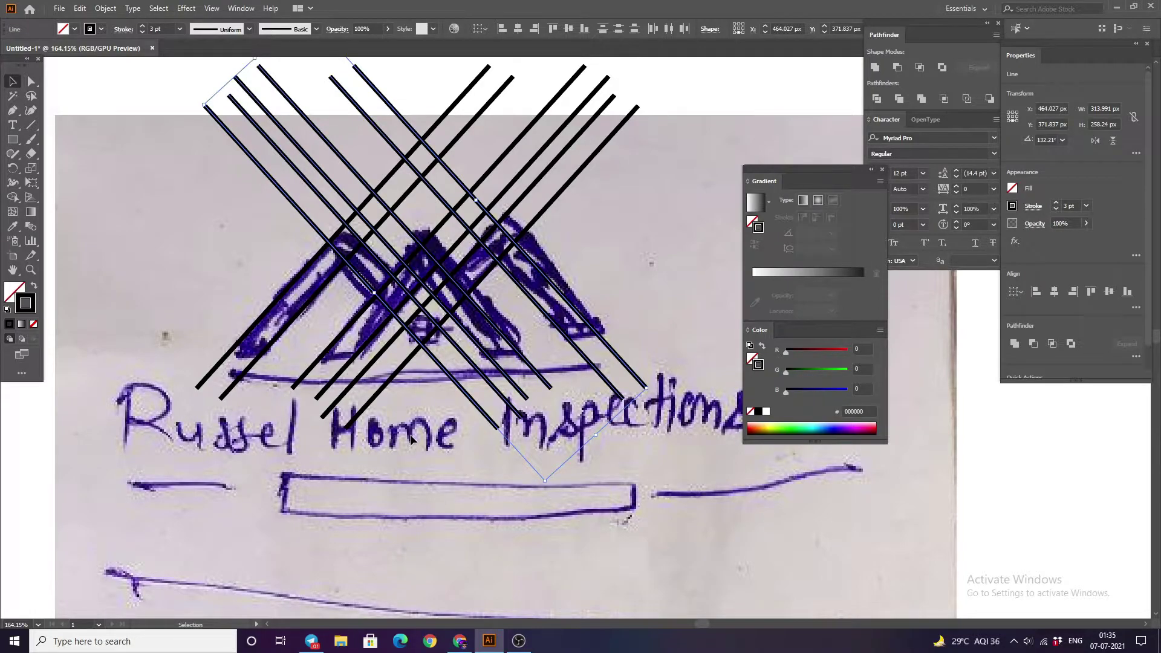
pyautogui.press('Left')
pyautogui.press('Left')
pyautogui.press('Left')
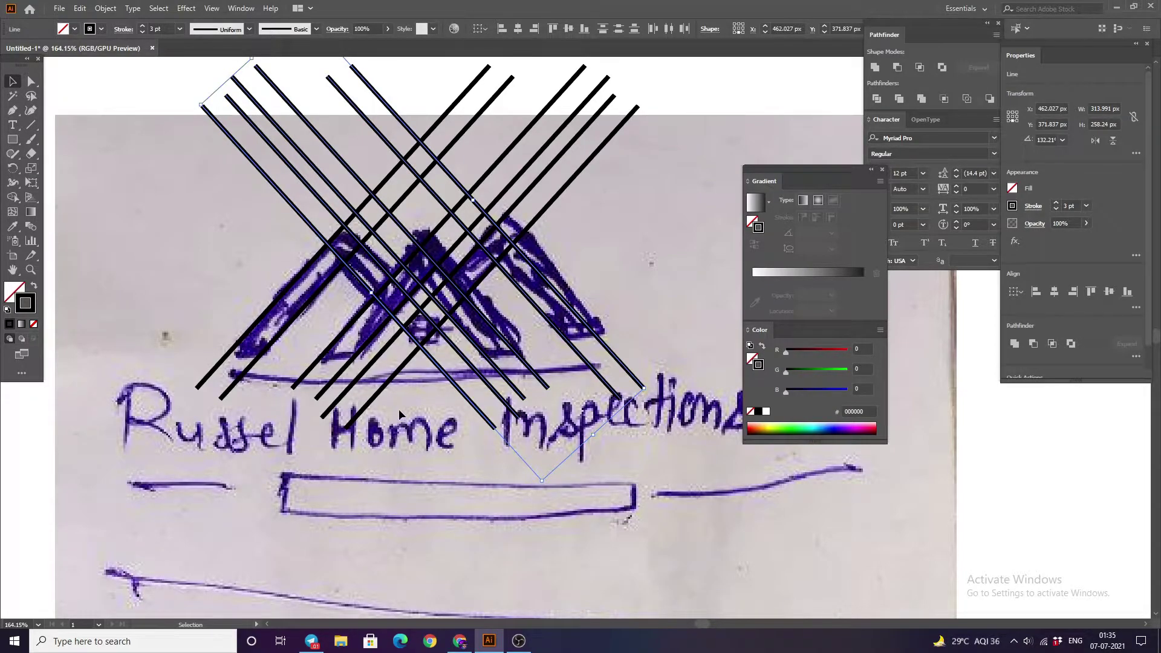
pyautogui.click(204, 237)
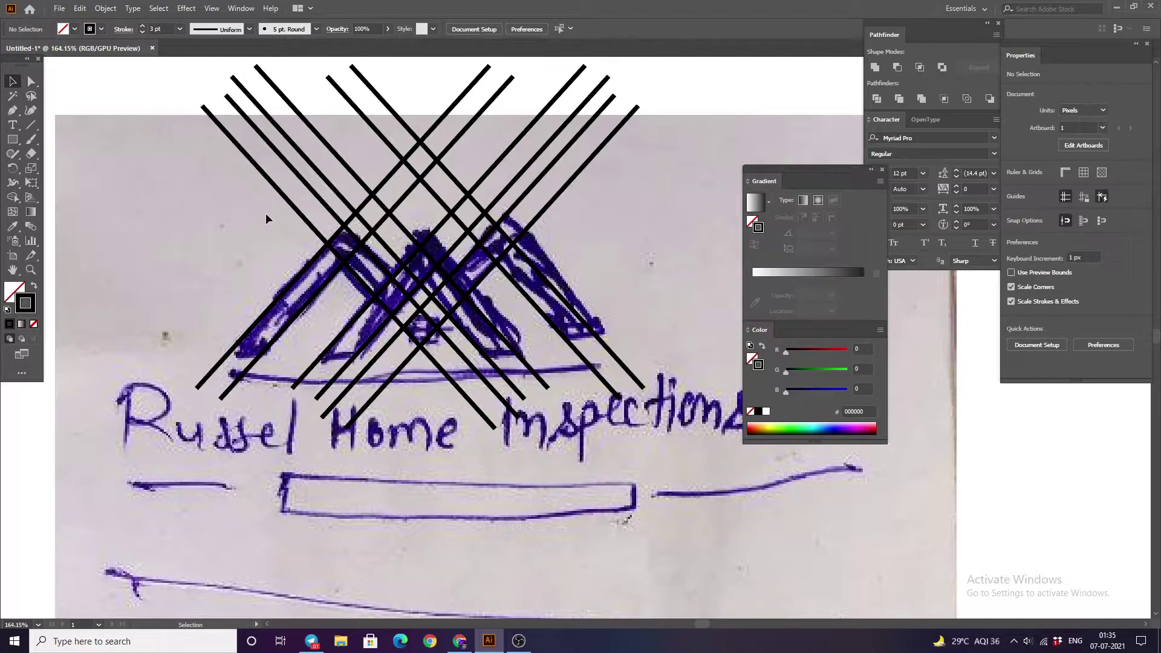
# Step: Draw a horizontal line along the base of the crossed roof lines
pyautogui.moveTo(114, 142)
pyautogui.mouseDown()
pyautogui.moveTo(672, 464)
pyautogui.moveTo(143, 151)
pyautogui.mouseUp()
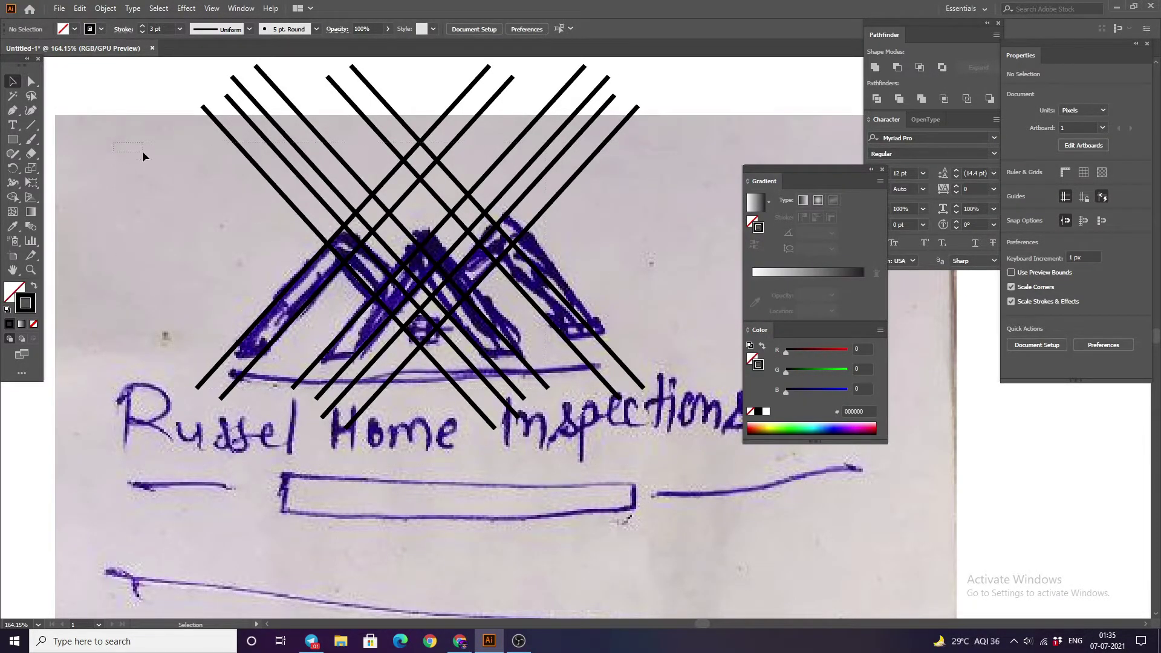
pyautogui.click(30, 124)
pyautogui.moveTo(196, 359); pyautogui.dragTo(662, 343)
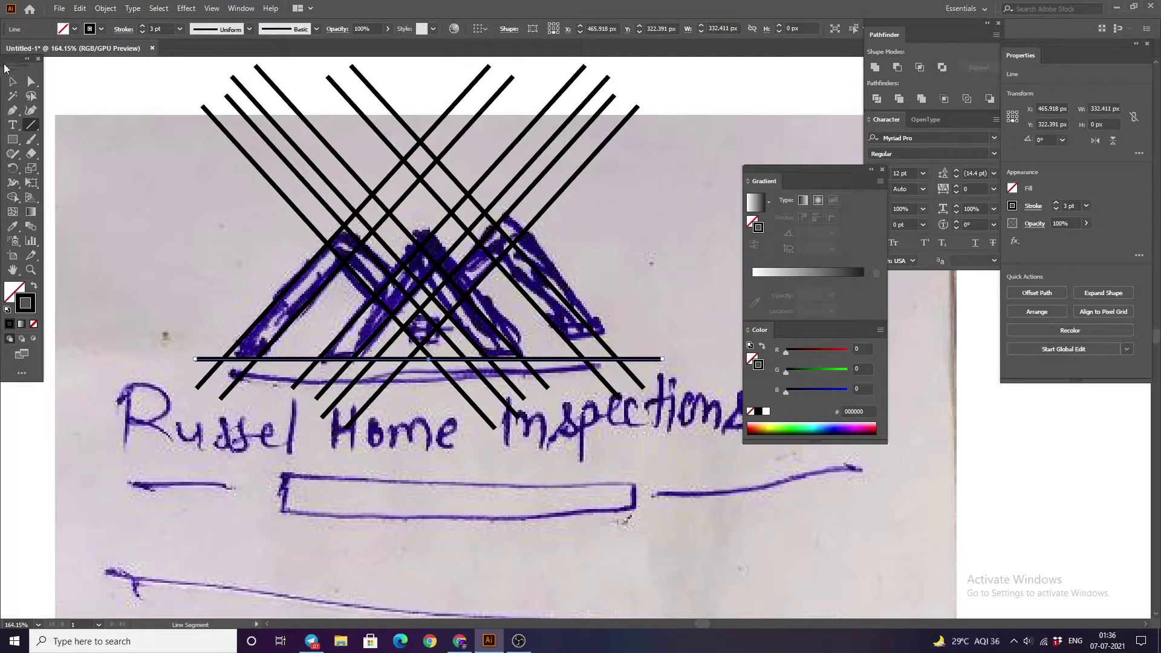
pyautogui.click(12, 81)
pyautogui.click(114, 74)
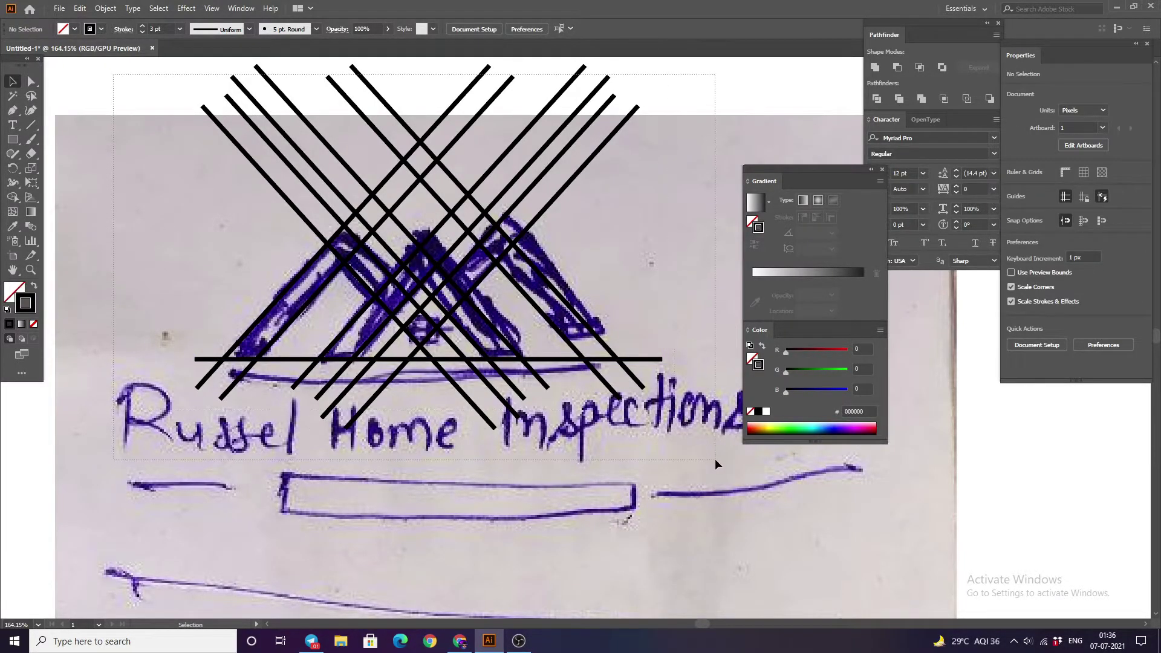
# Step: With Shape Builder, delete the stubs below the base line and the cells above the peaks
pyautogui.moveTo(114, 74); pyautogui.dragTo(714, 458)
pyautogui.click(6, 287)
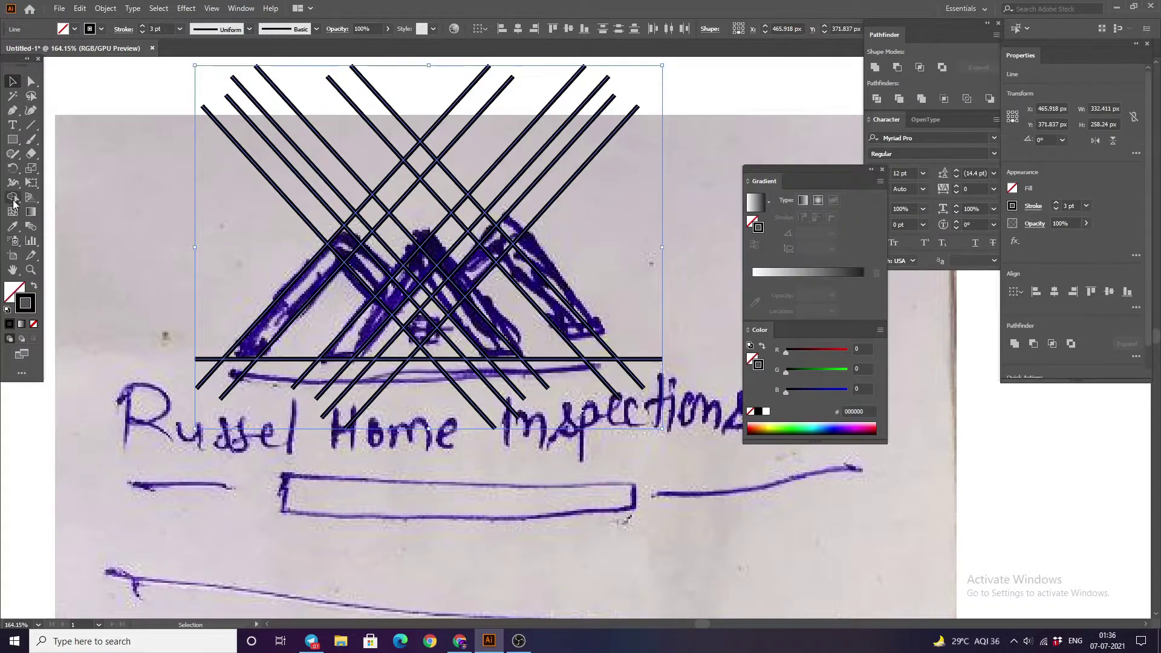
pyautogui.click(12, 198)
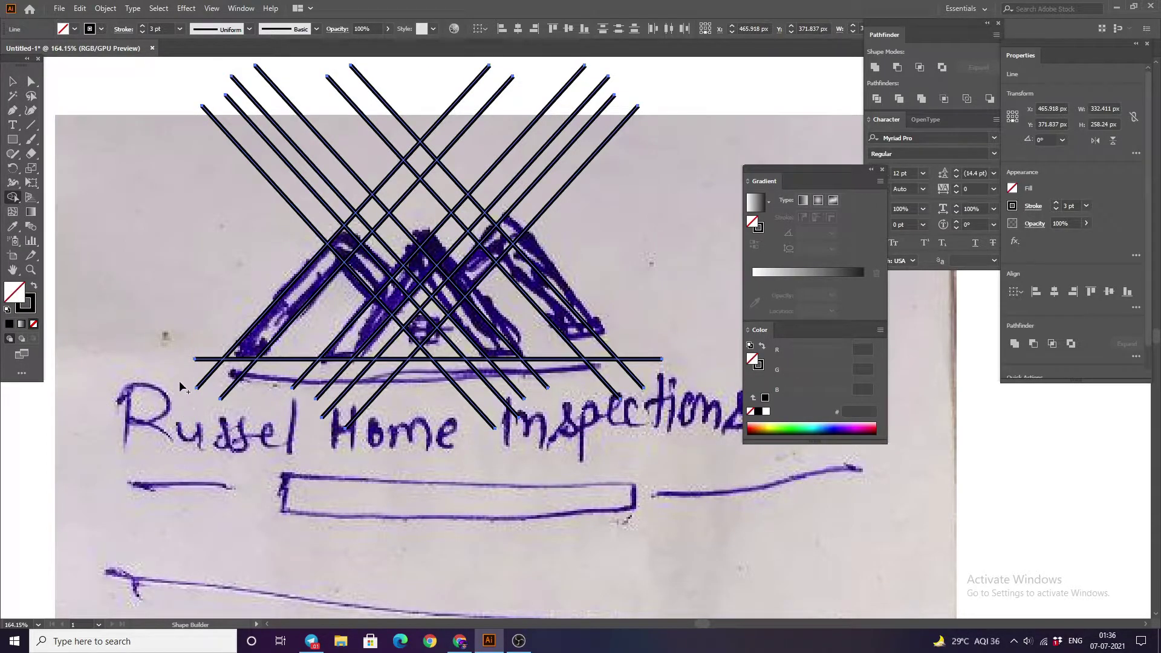
pyautogui.moveTo(201, 358); pyautogui.dragTo(492, 385)
pyautogui.moveTo(493, 385); pyautogui.dragTo(658, 361)
pyautogui.moveTo(596, 184); pyautogui.dragTo(205, 194)
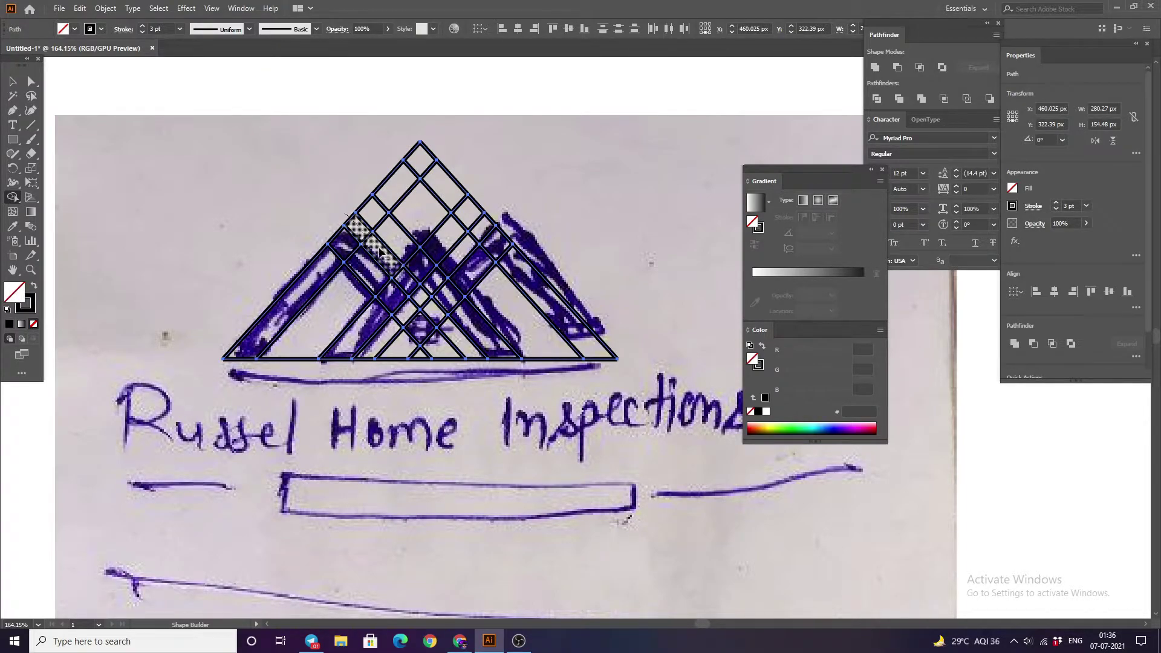
pyautogui.moveTo(369, 240)
pyautogui.mouseDown()
pyautogui.moveTo(414, 227)
pyautogui.moveTo(387, 182)
pyautogui.moveTo(417, 158)
pyautogui.mouseUp()
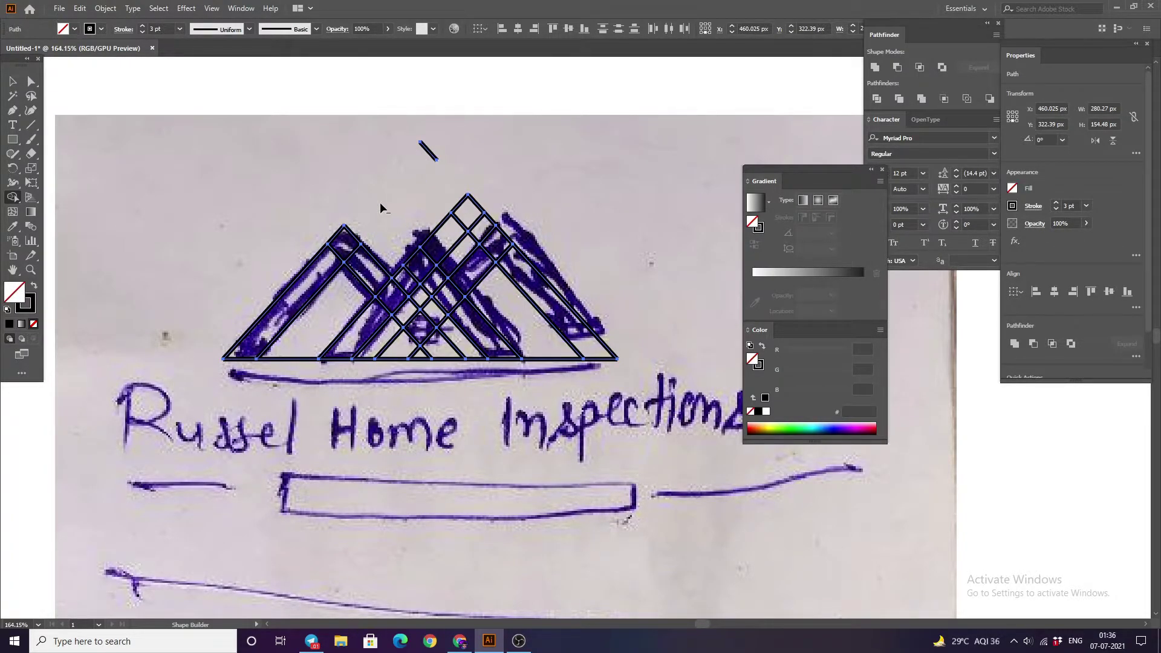
pyautogui.moveTo(427, 212)
pyautogui.mouseDown()
pyautogui.moveTo(471, 269)
pyautogui.moveTo(449, 192)
pyautogui.mouseUp()
pyautogui.moveTo(465, 224); pyautogui.dragTo(482, 225)
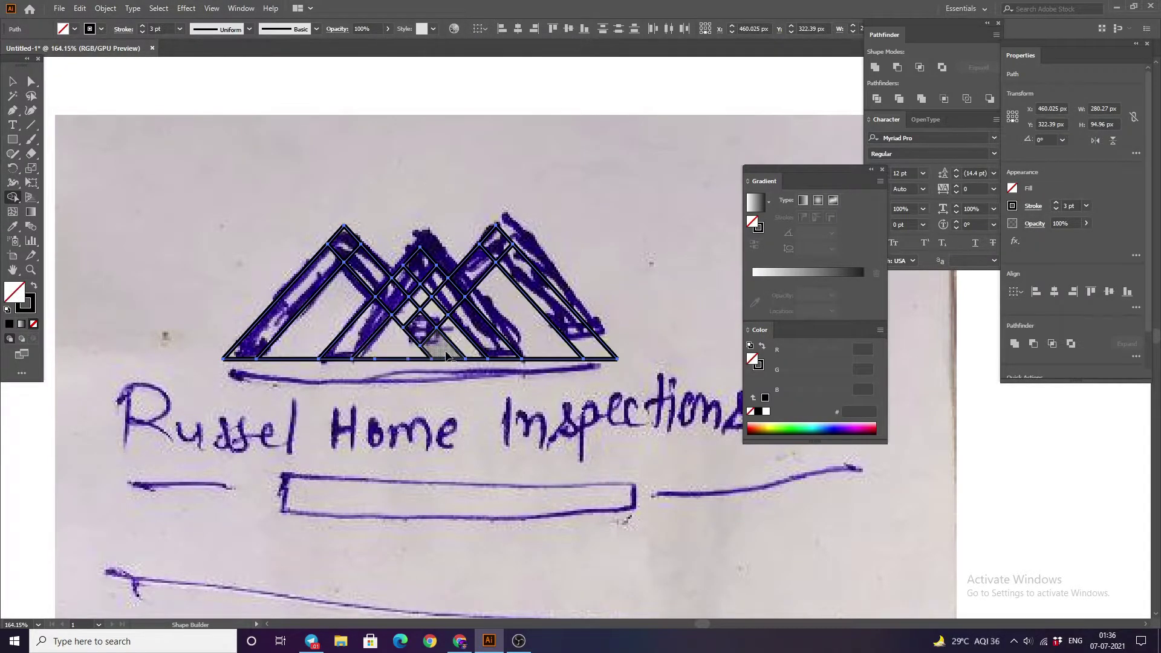
# Step: Merge each peak's grid cells into solid left, middle and right roof bands
pyautogui.moveTo(432, 349); pyautogui.dragTo(454, 334)
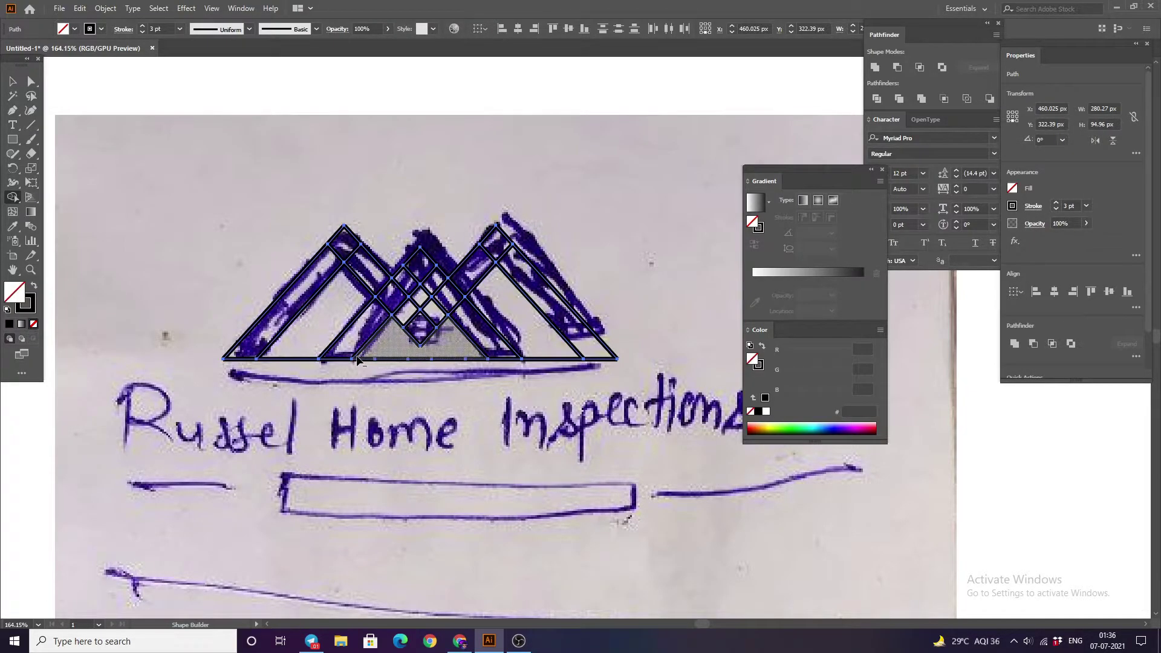
pyautogui.moveTo(454, 335); pyautogui.dragTo(355, 359)
pyautogui.moveTo(397, 326); pyautogui.dragTo(387, 360)
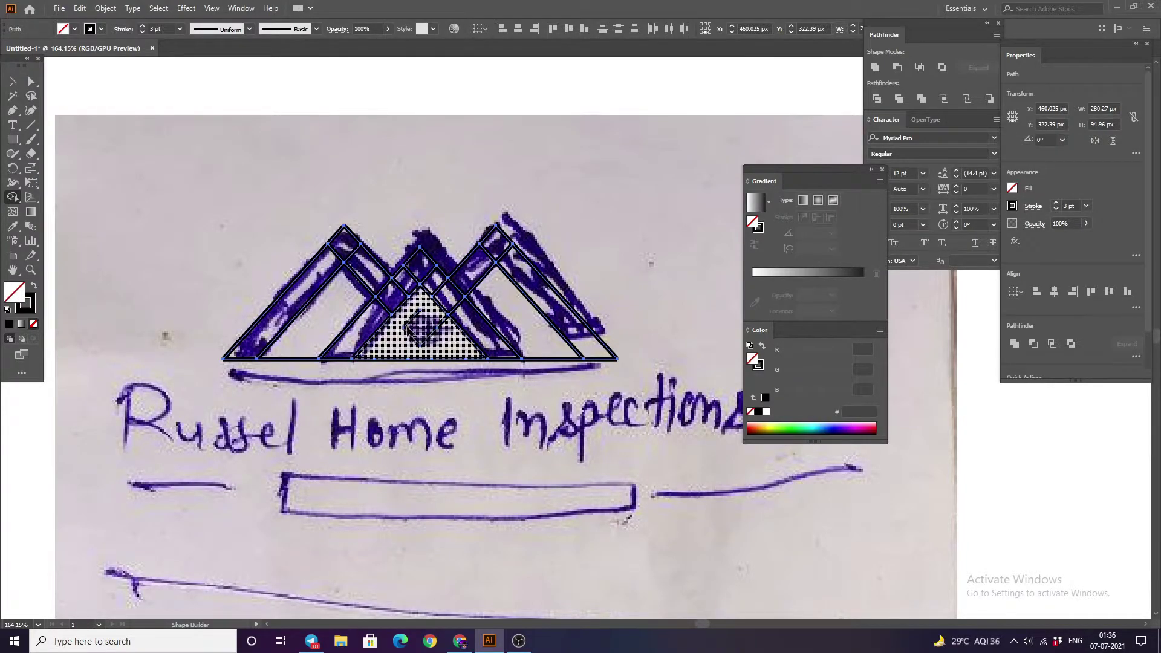
pyautogui.moveTo(403, 329); pyautogui.dragTo(413, 334)
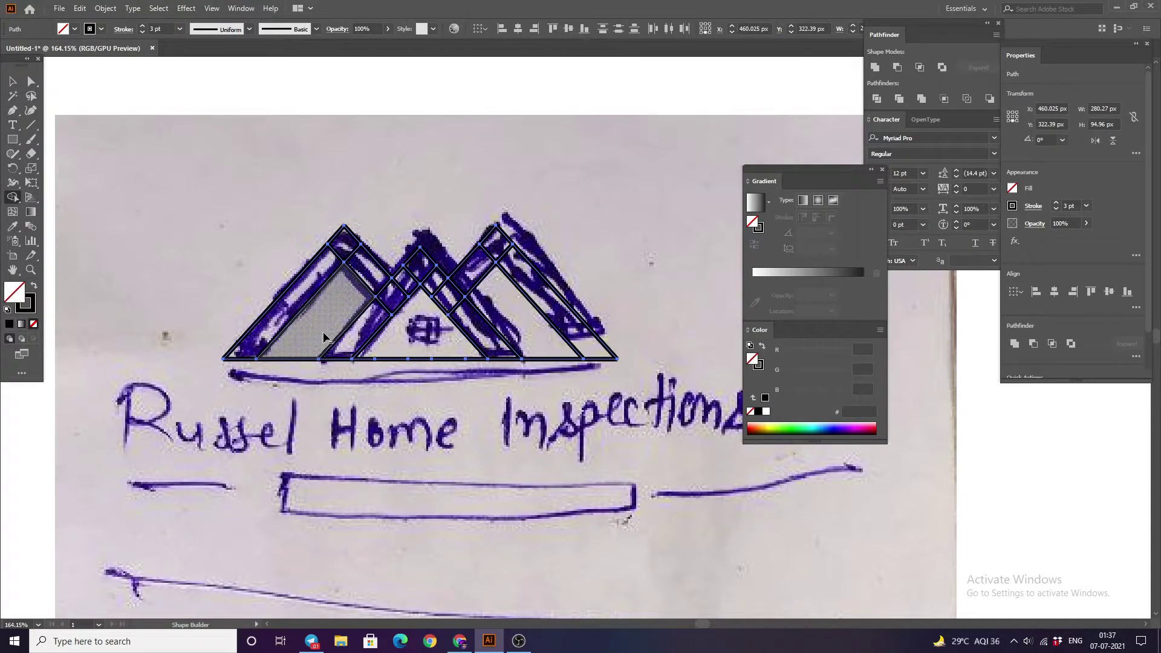
pyautogui.moveTo(370, 328); pyautogui.dragTo(462, 305)
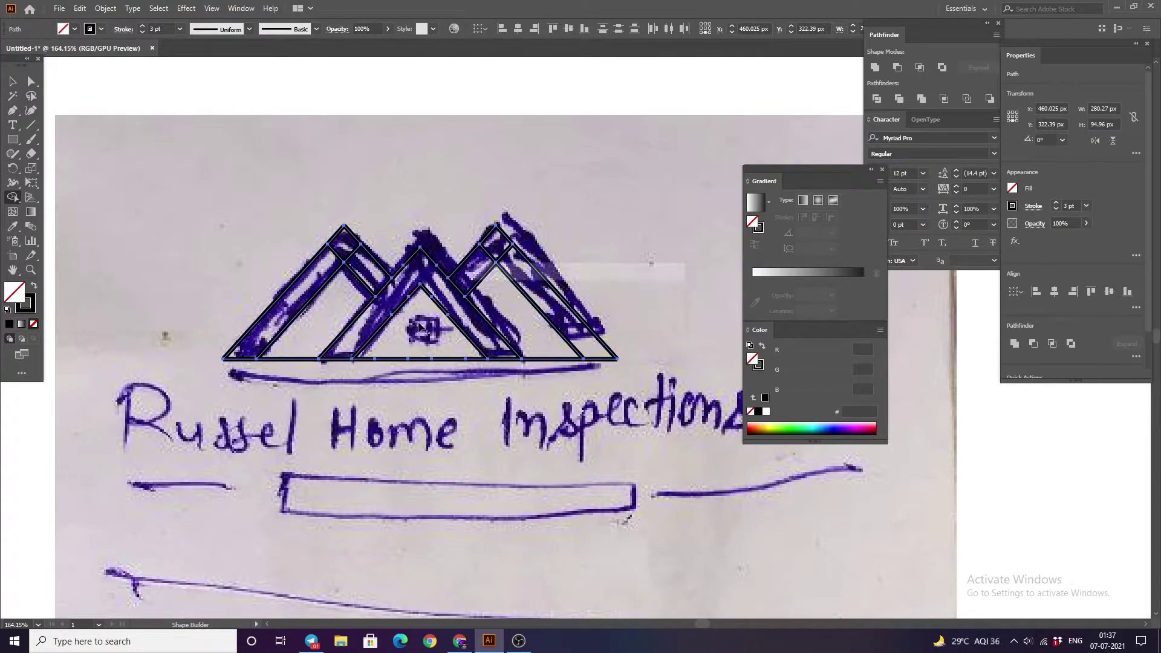
pyautogui.moveTo(483, 254); pyautogui.dragTo(515, 276)
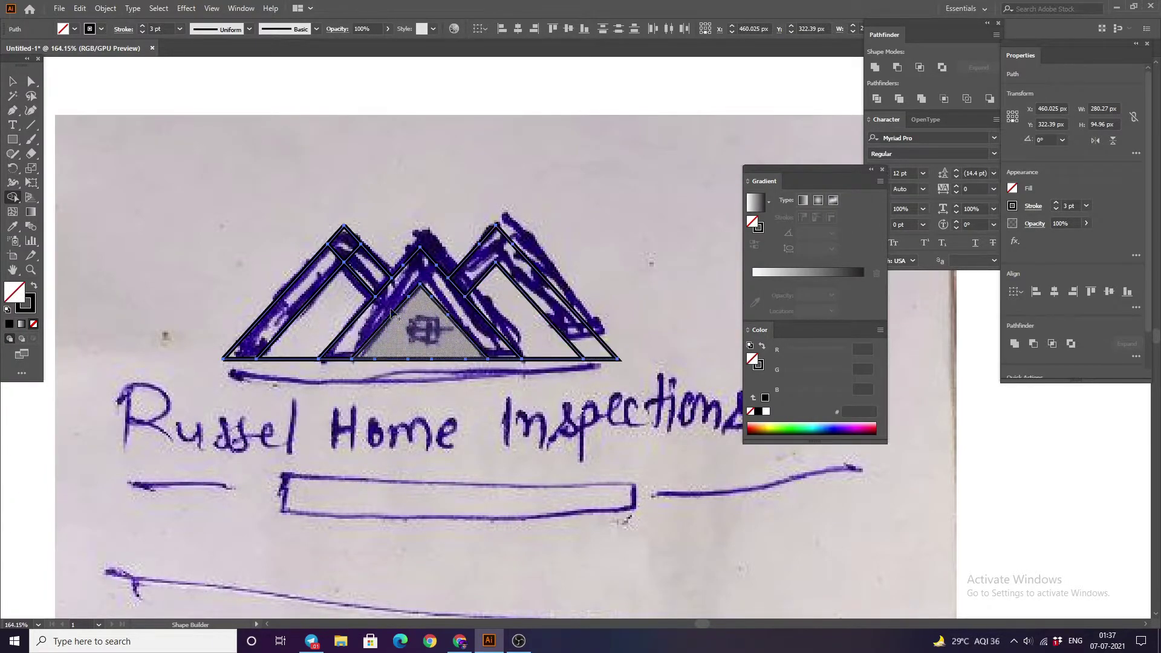
pyautogui.moveTo(318, 290); pyautogui.dragTo(353, 257)
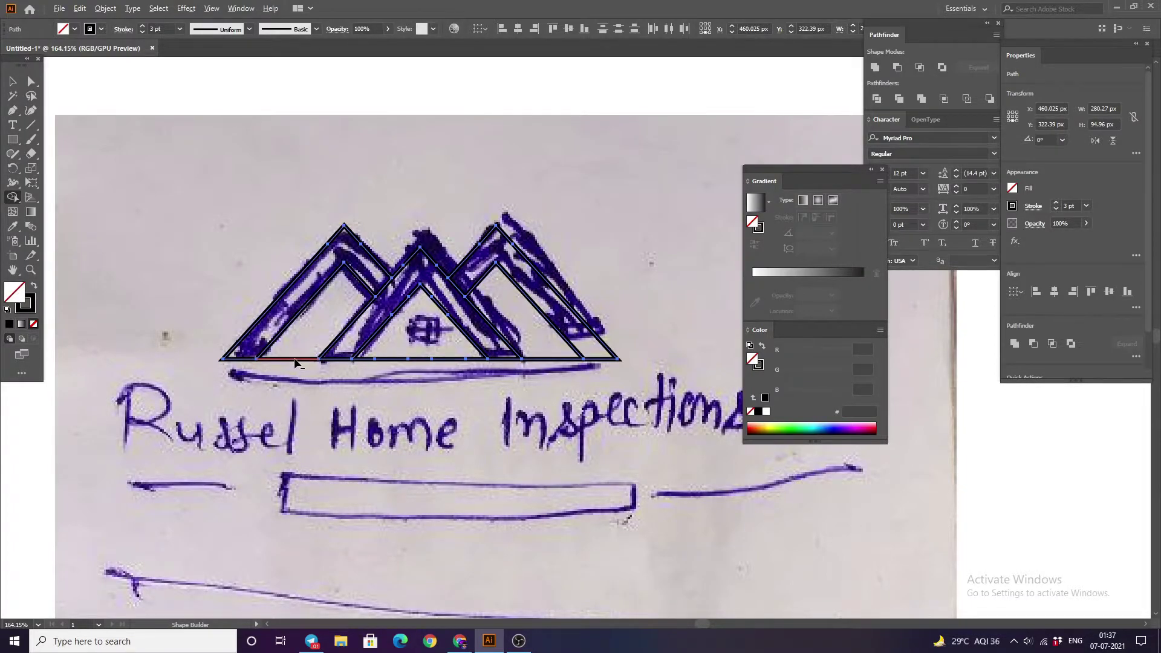
# Step: Delete the baseline segments under the left and right peaks
pyautogui.moveTo(355, 364); pyautogui.dragTo(430, 363)
pyautogui.keyDown('alt'); pyautogui.click(552, 360); pyautogui.keyUp('alt')
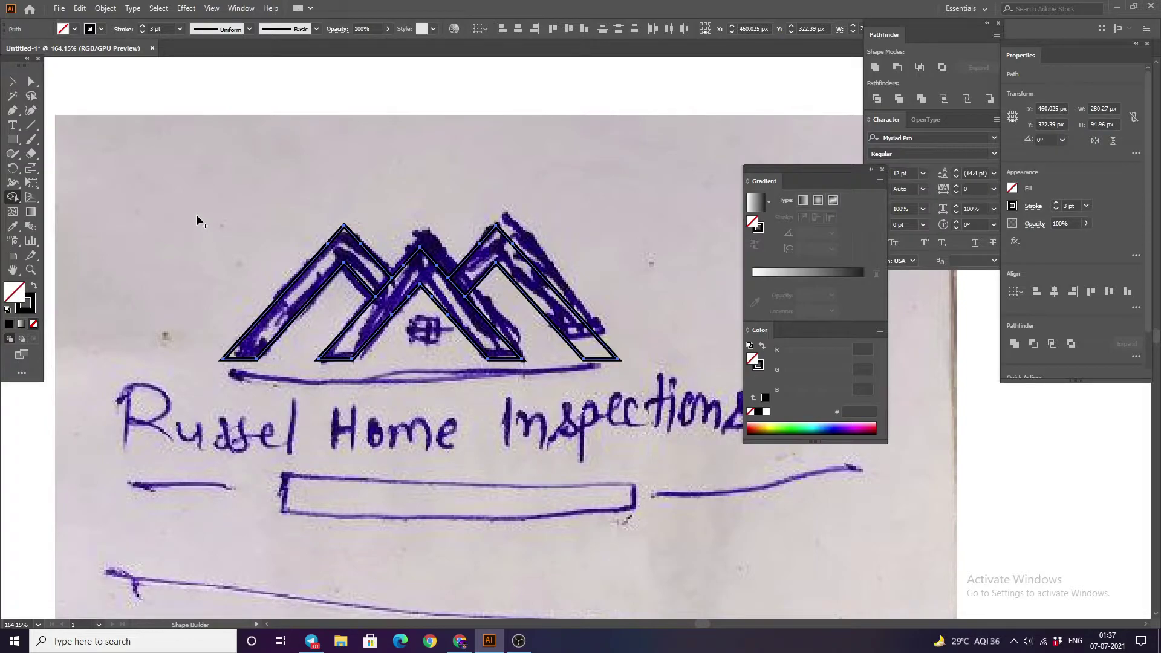
pyautogui.click(12, 81)
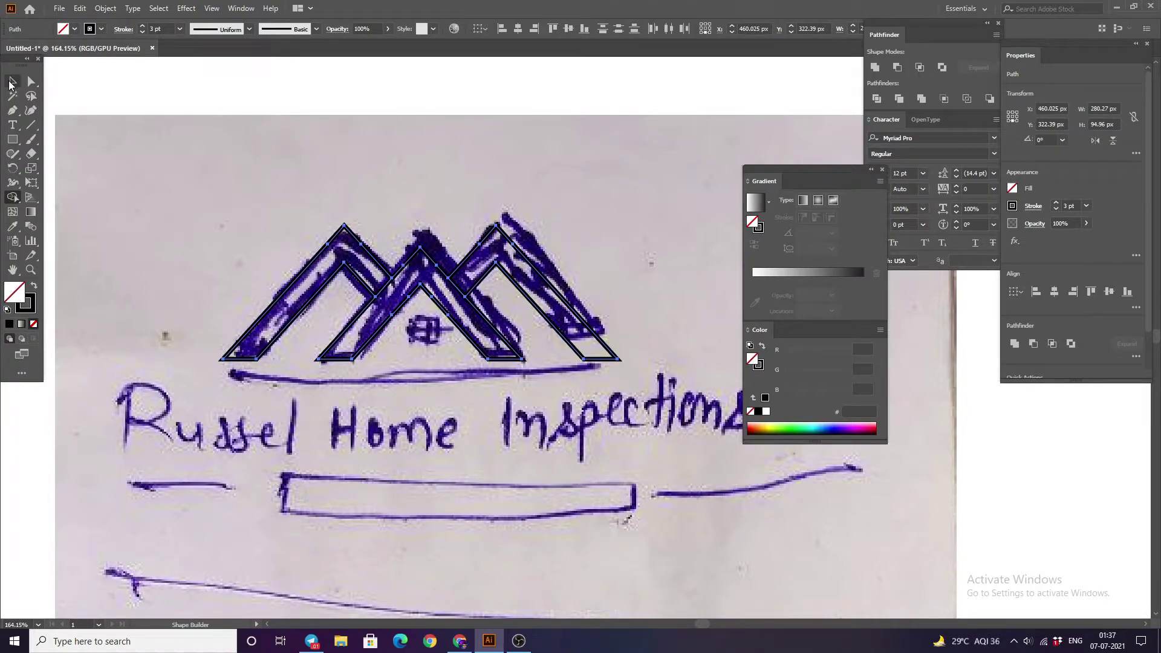
# Step: Draw a small solid black square with no outline above the roofs
pyautogui.click(192, 95)
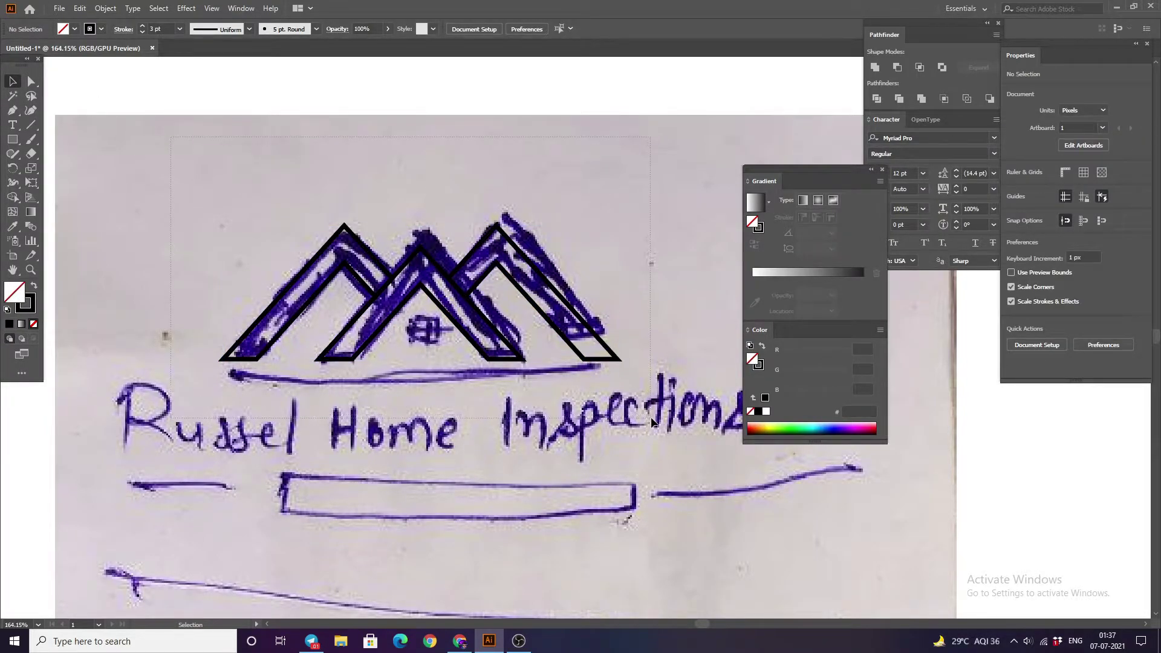
pyautogui.click(611, 352)
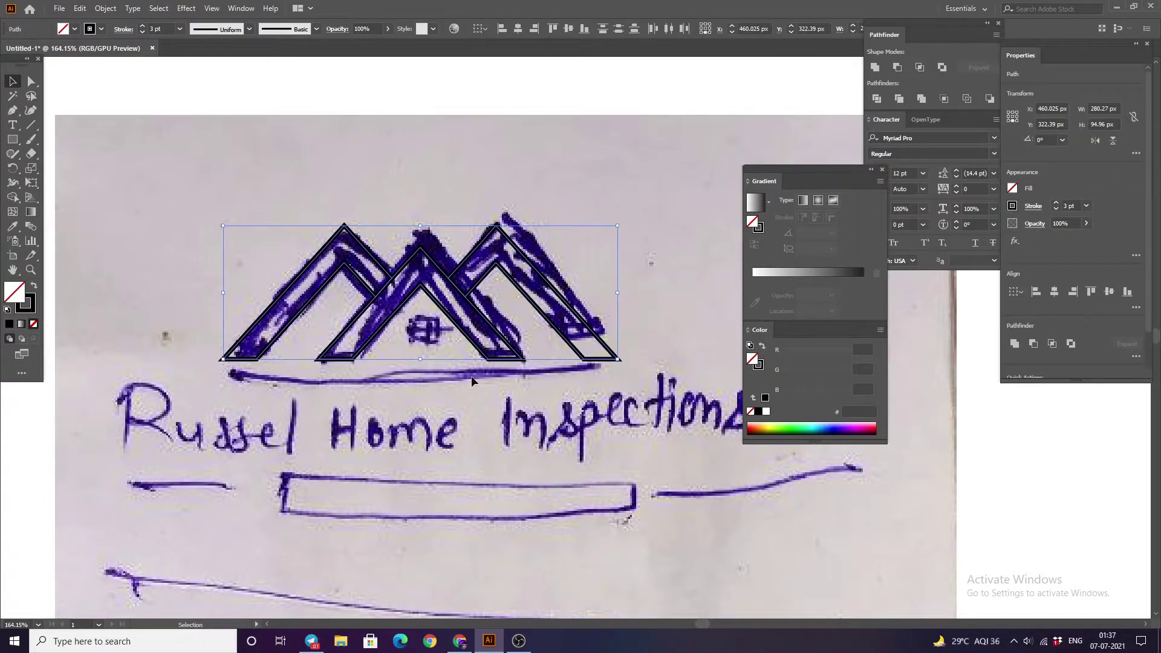
pyautogui.click(359, 182)
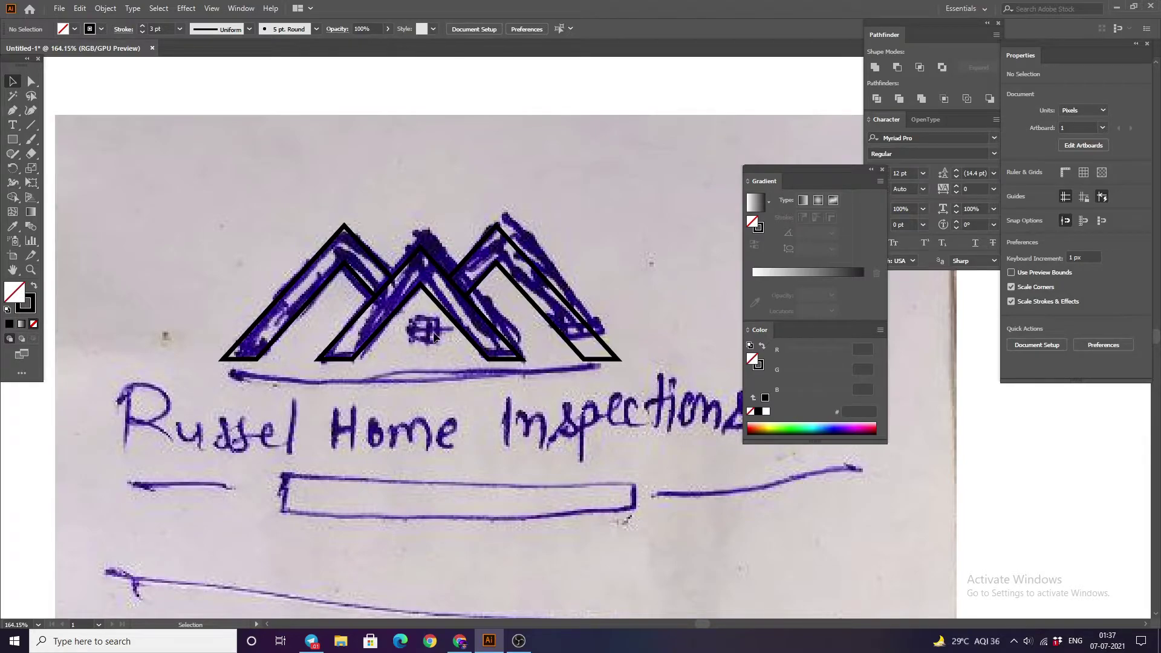
pyautogui.click(12, 139)
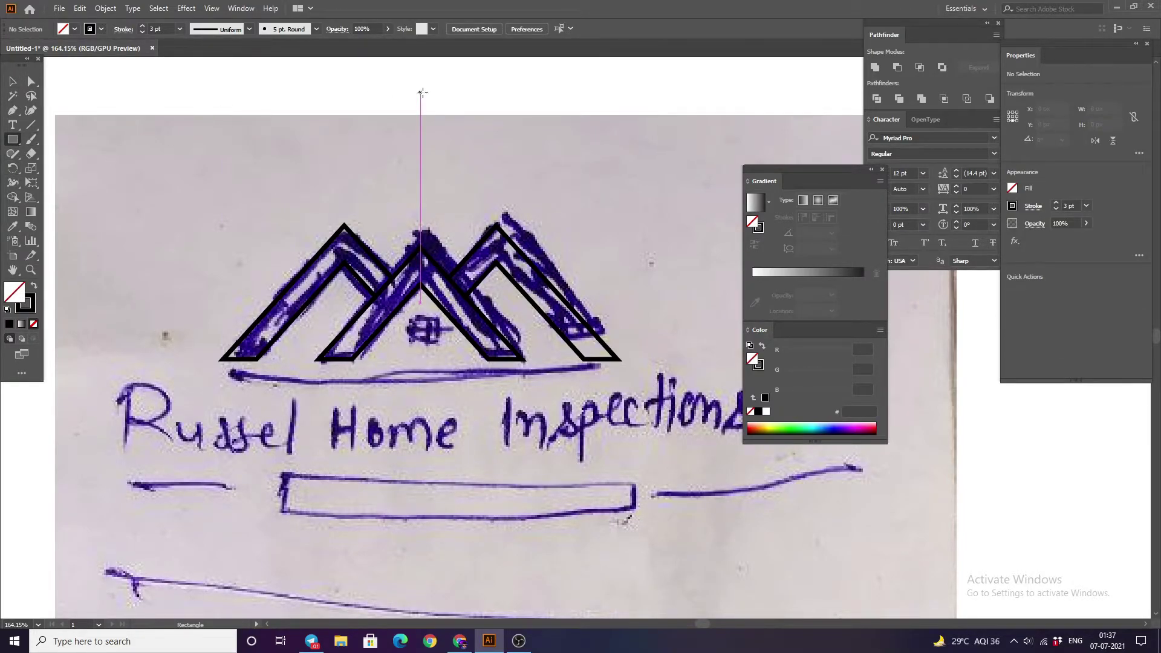
pyautogui.moveTo(423, 86); pyautogui.dragTo(464, 127)
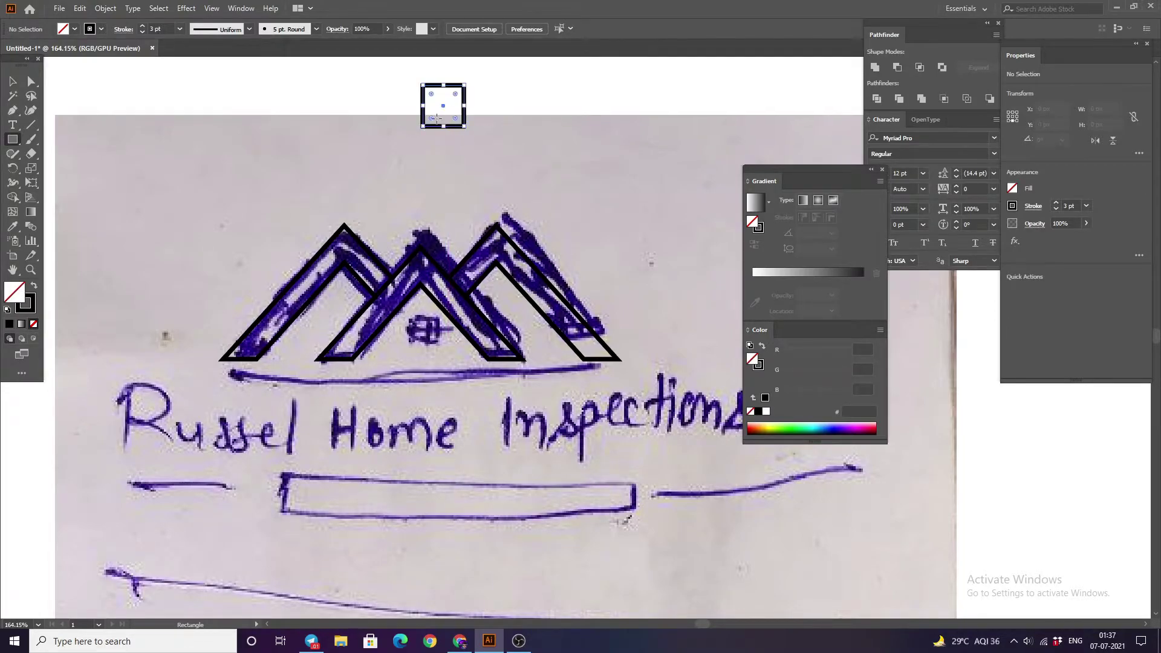
pyautogui.click(34, 285)
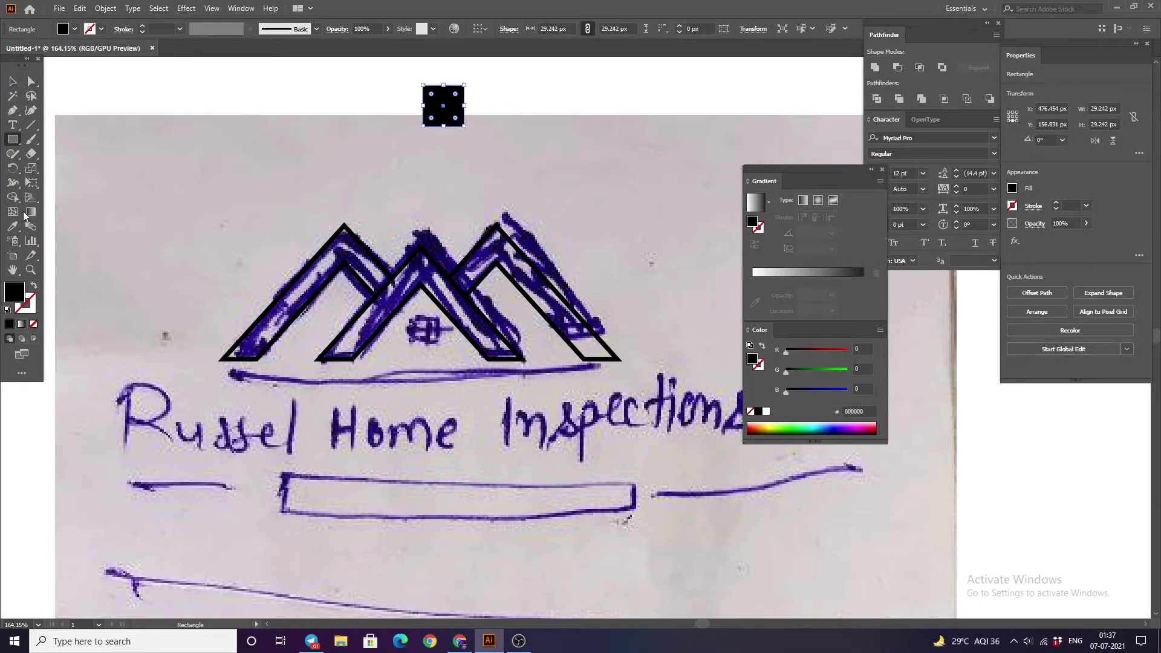
pyautogui.click(12, 81)
pyautogui.click(87, 90)
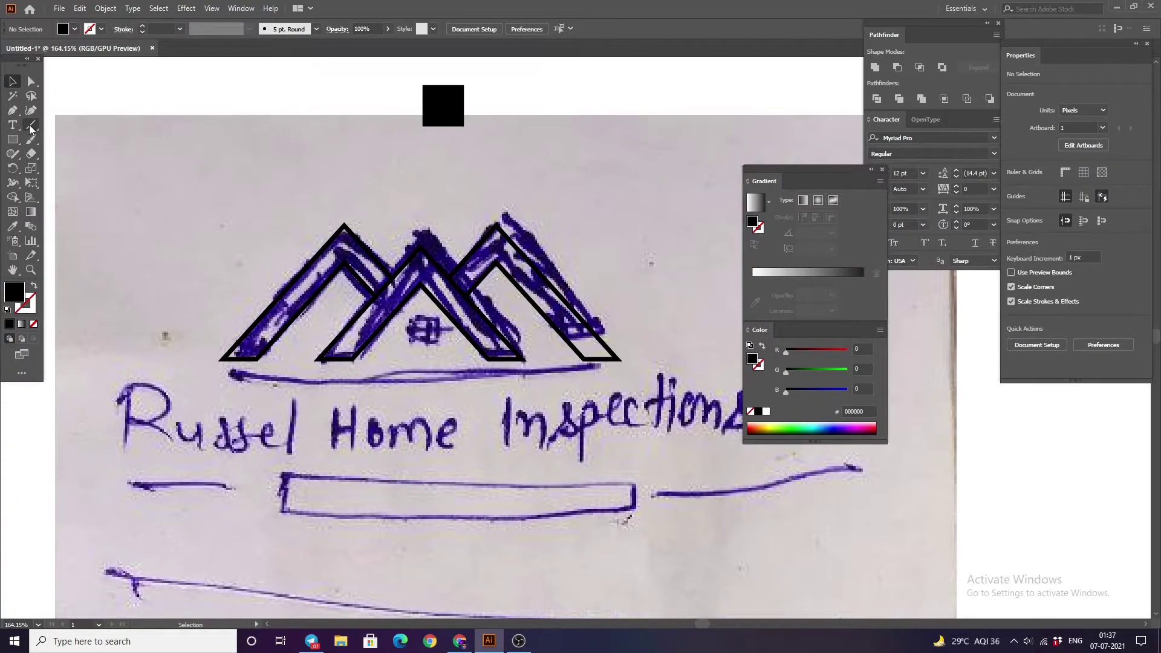
# Step: Draw a thin vertical bar beside the square and pick a red fill for it
pyautogui.click(12, 139)
pyautogui.moveTo(312, 85); pyautogui.dragTo(318, 183)
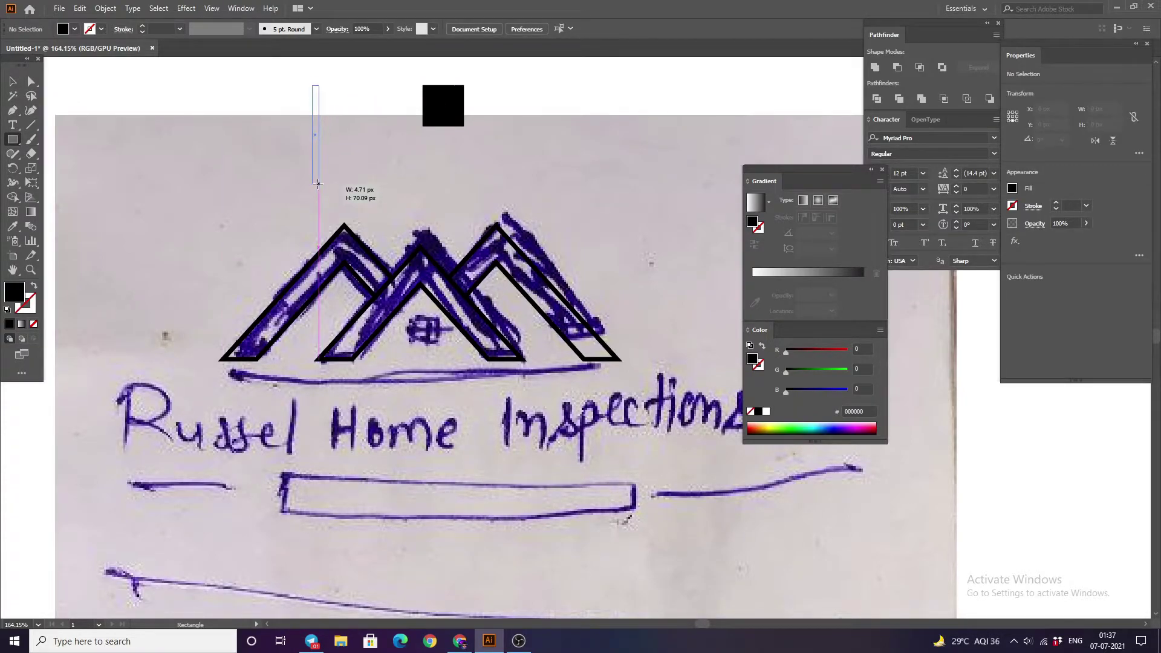
pyautogui.moveTo(315, 183); pyautogui.dragTo(315, 185)
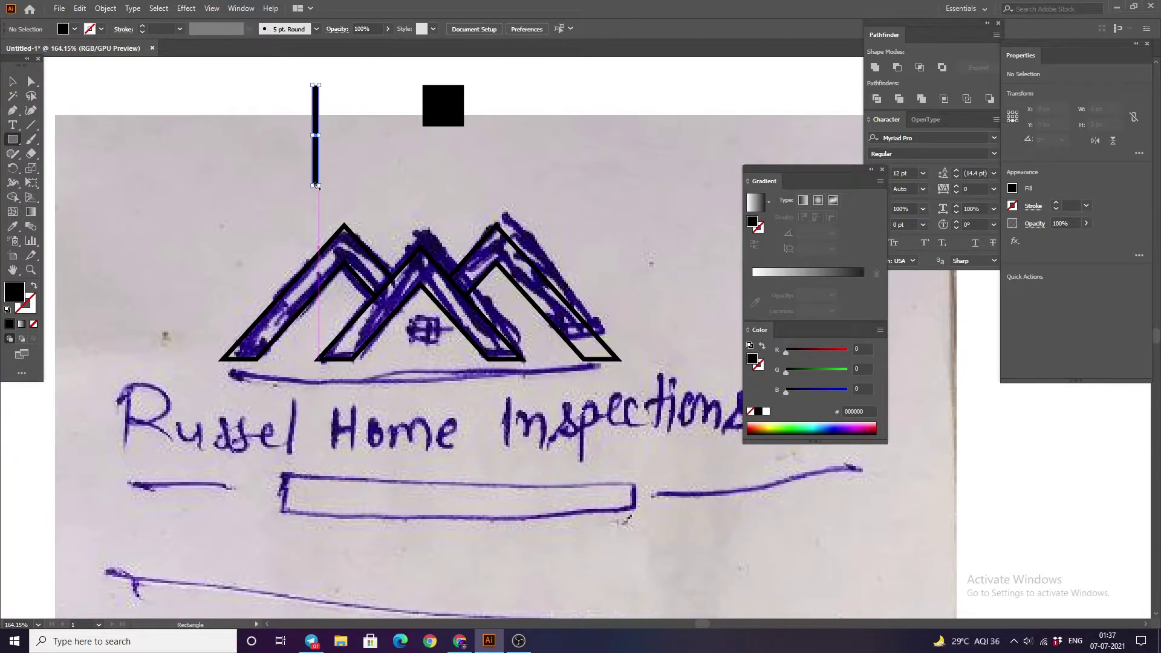
pyautogui.click(11, 83)
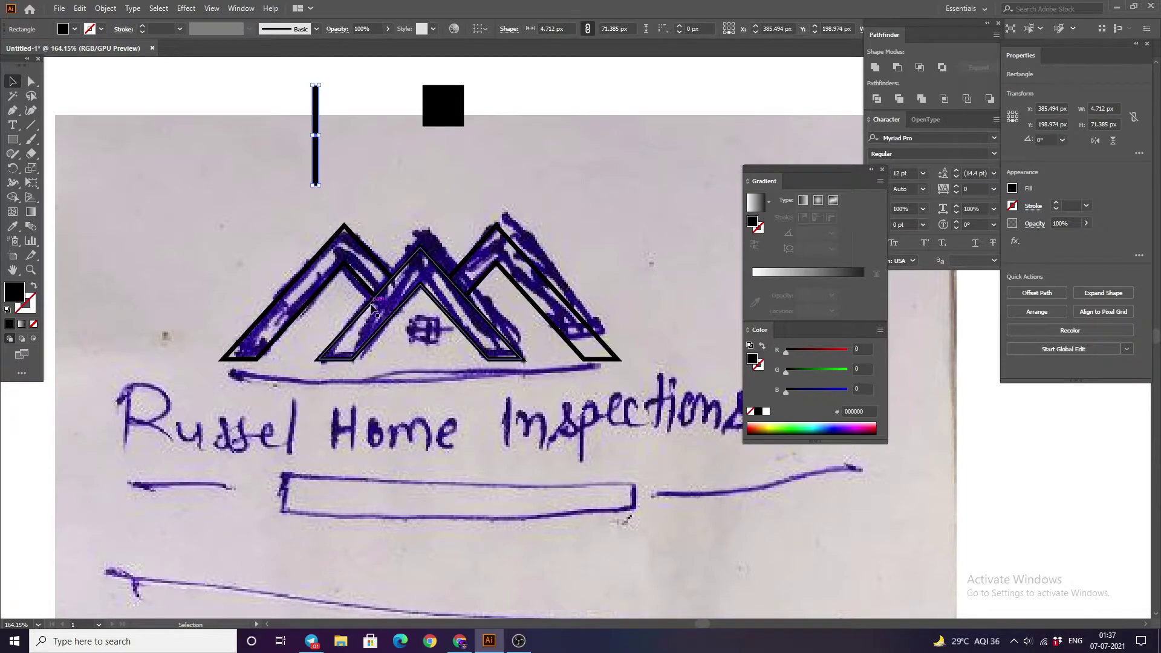
pyautogui.doubleClick(11, 298)
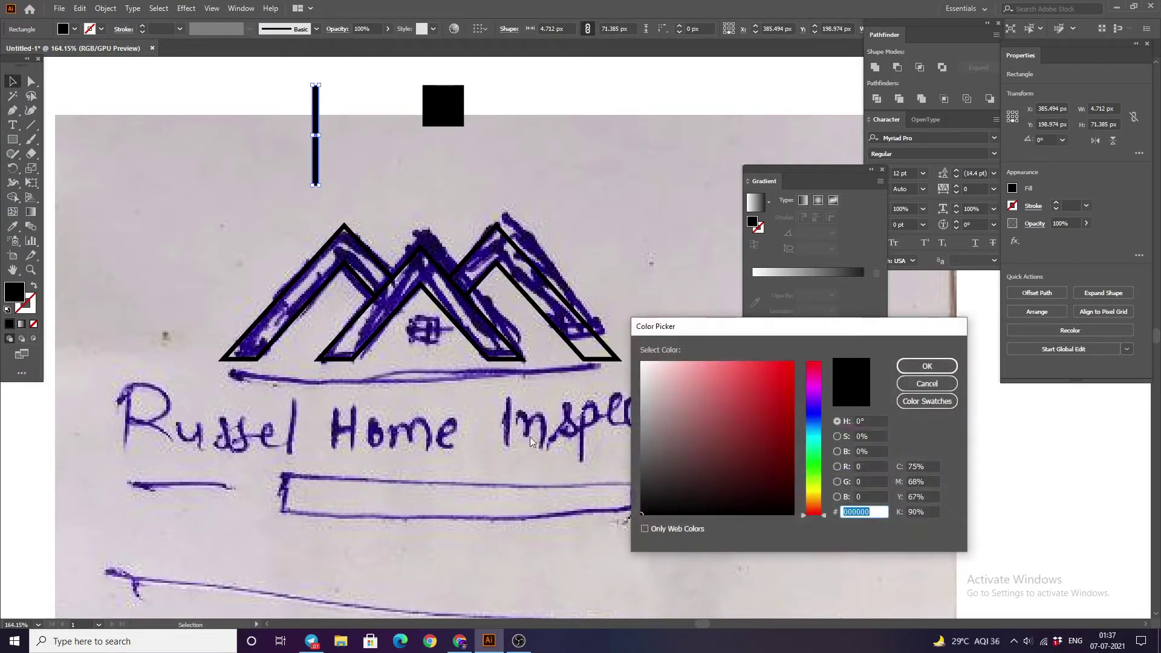
pyautogui.click(750, 372)
# Step: Make a horizontal copy of the red bar and cut the cross from the square with Minus Front
pyautogui.click(926, 366)
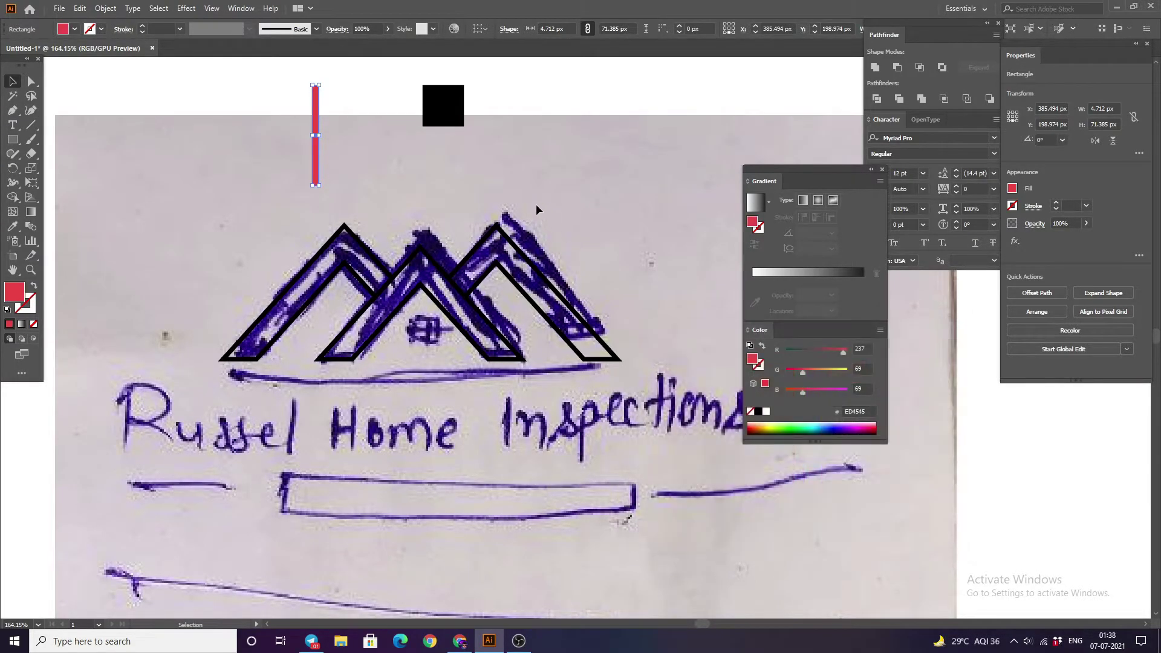
pyautogui.click(537, 207)
pyautogui.moveTo(322, 122)
pyautogui.mouseDown()
pyautogui.moveTo(489, 88)
pyautogui.moveTo(538, 159)
pyautogui.moveTo(553, 113)
pyautogui.moveTo(620, 168)
pyautogui.mouseUp()
pyautogui.click(536, 151)
pyautogui.moveTo(530, 147)
pyautogui.mouseDown()
pyautogui.moveTo(424, 112)
pyautogui.moveTo(463, 118)
pyautogui.mouseUp()
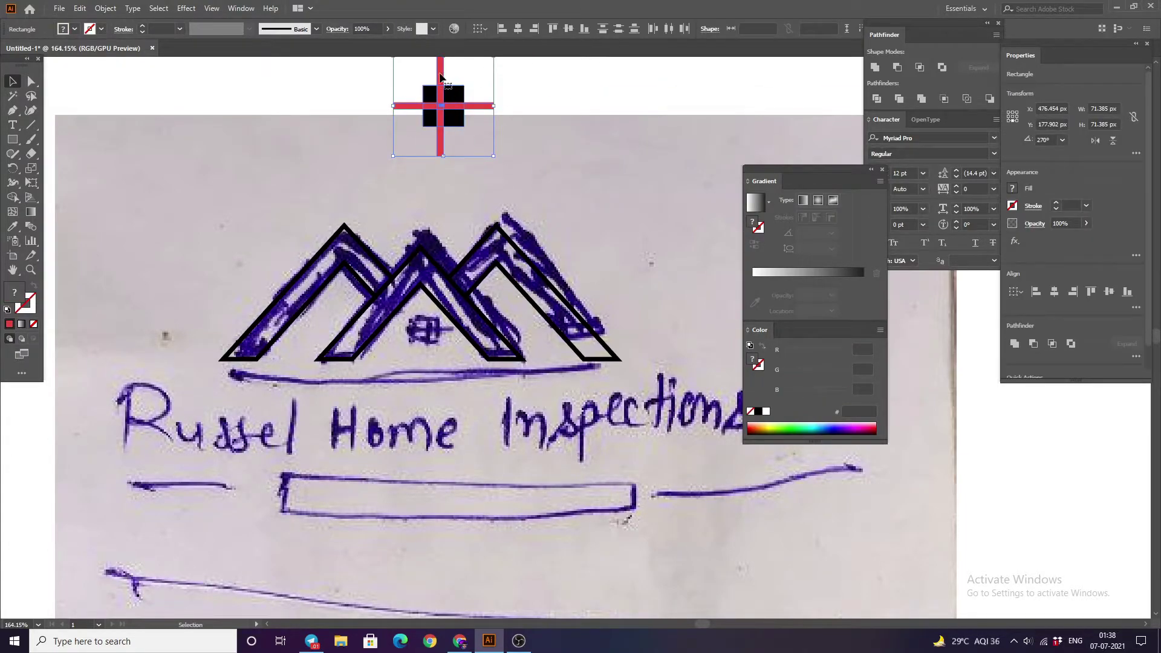
pyautogui.click(517, 30)
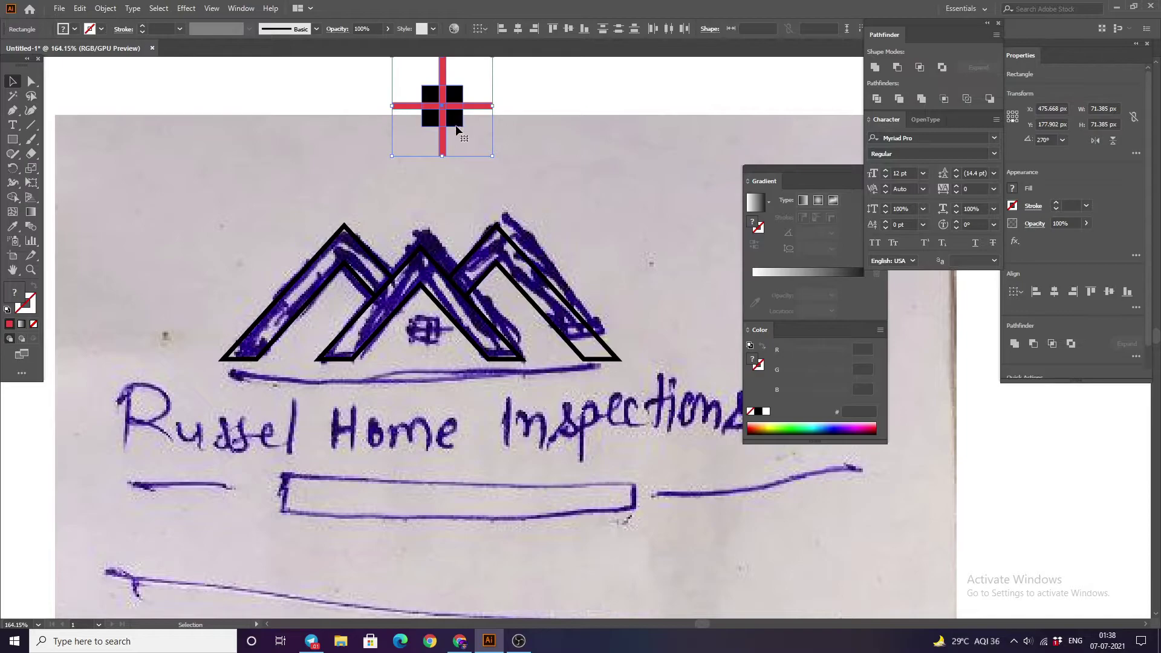
pyautogui.click(901, 68)
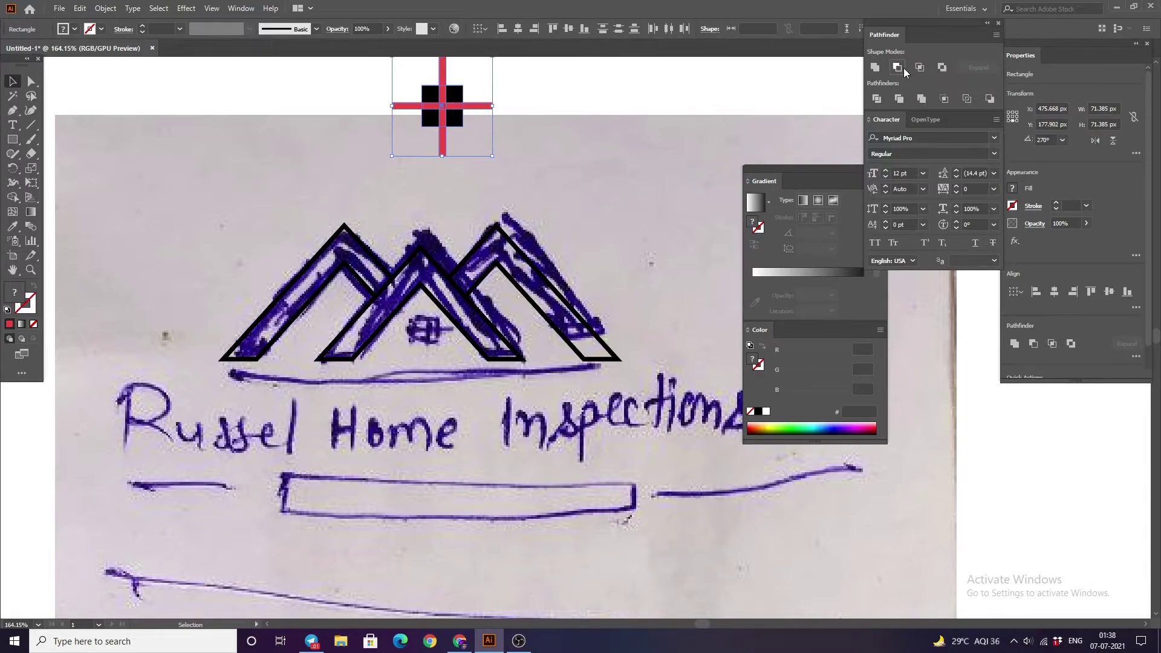
pyautogui.click(578, 104)
# Step: Shrink the four-pane window and move it inside the middle roof peak
pyautogui.moveTo(432, 95); pyautogui.dragTo(572, 135)
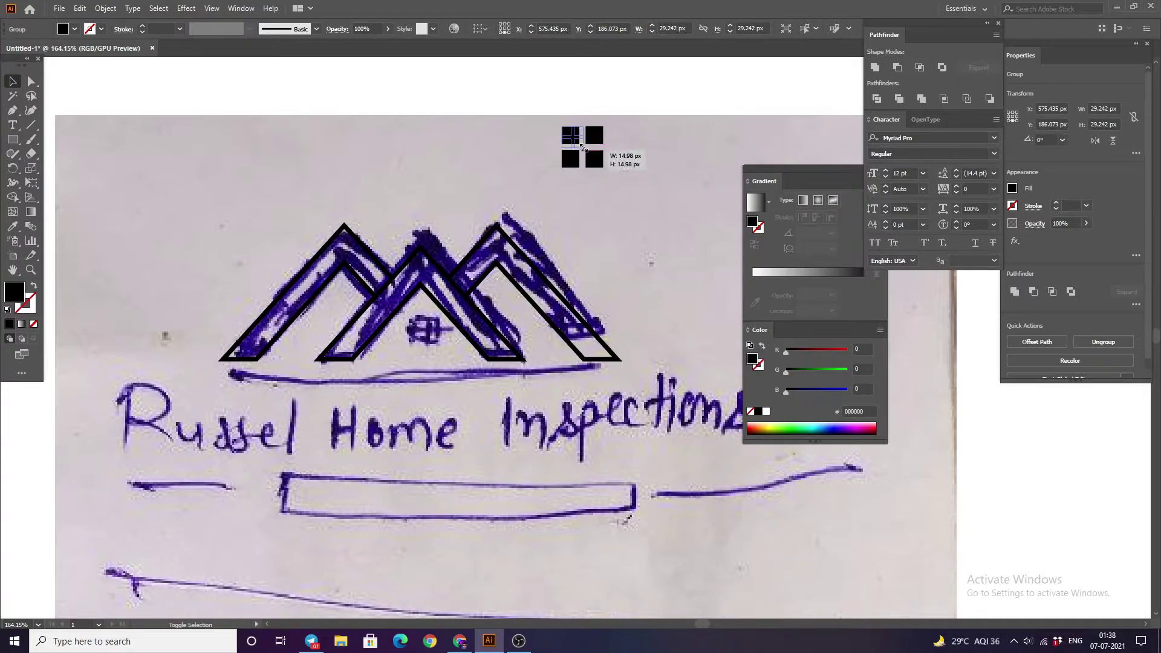
pyautogui.moveTo(579, 145)
pyautogui.mouseDown()
pyautogui.moveTo(423, 328)
pyautogui.moveTo(438, 343)
pyautogui.mouseUp()
pyautogui.click(636, 129)
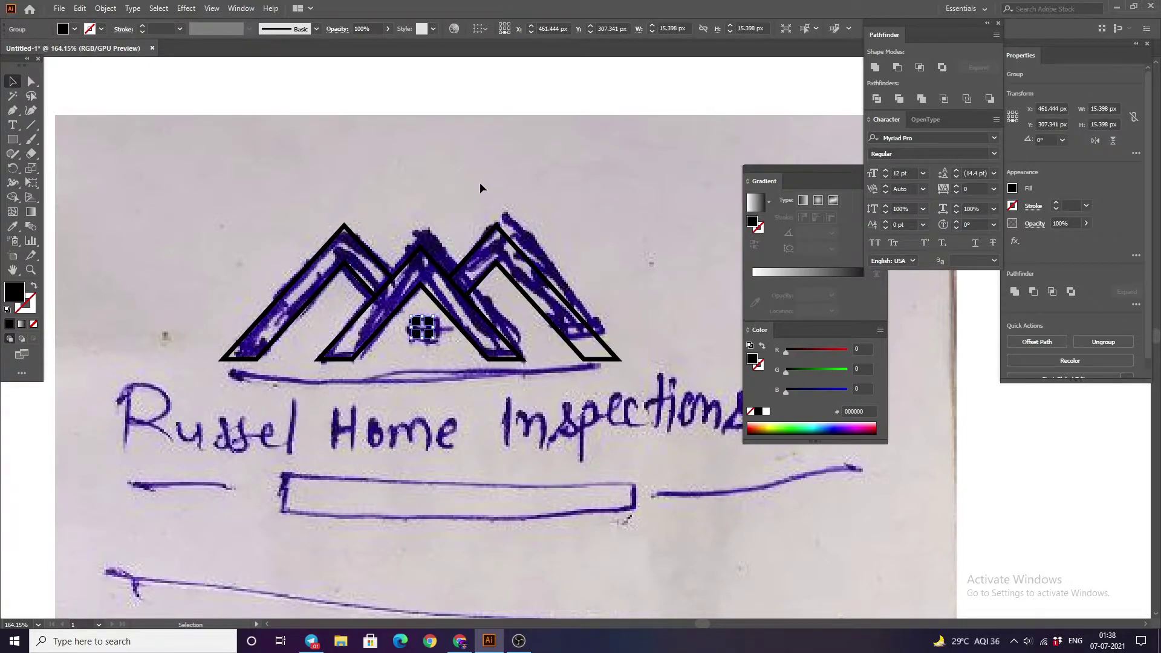
pyautogui.click(480, 182)
pyautogui.click(413, 265)
pyautogui.click(400, 191)
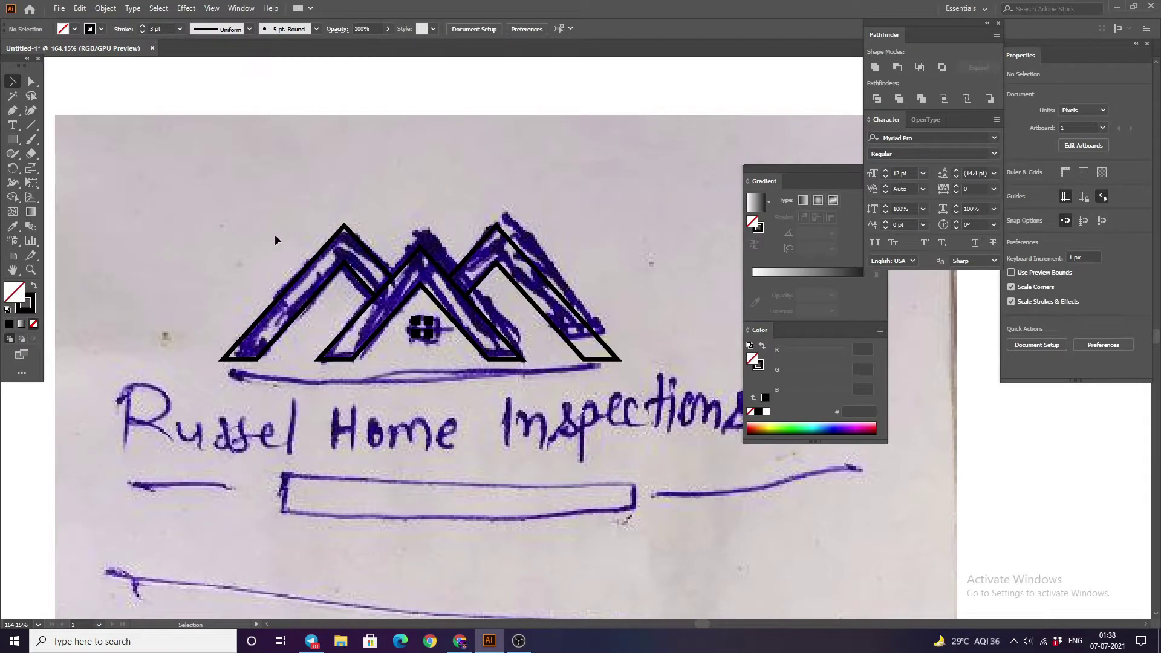
# Step: Move the traced roof peaks and window up and right, above the hand-drawn sketch
pyautogui.scroll(-2, 275, 240)
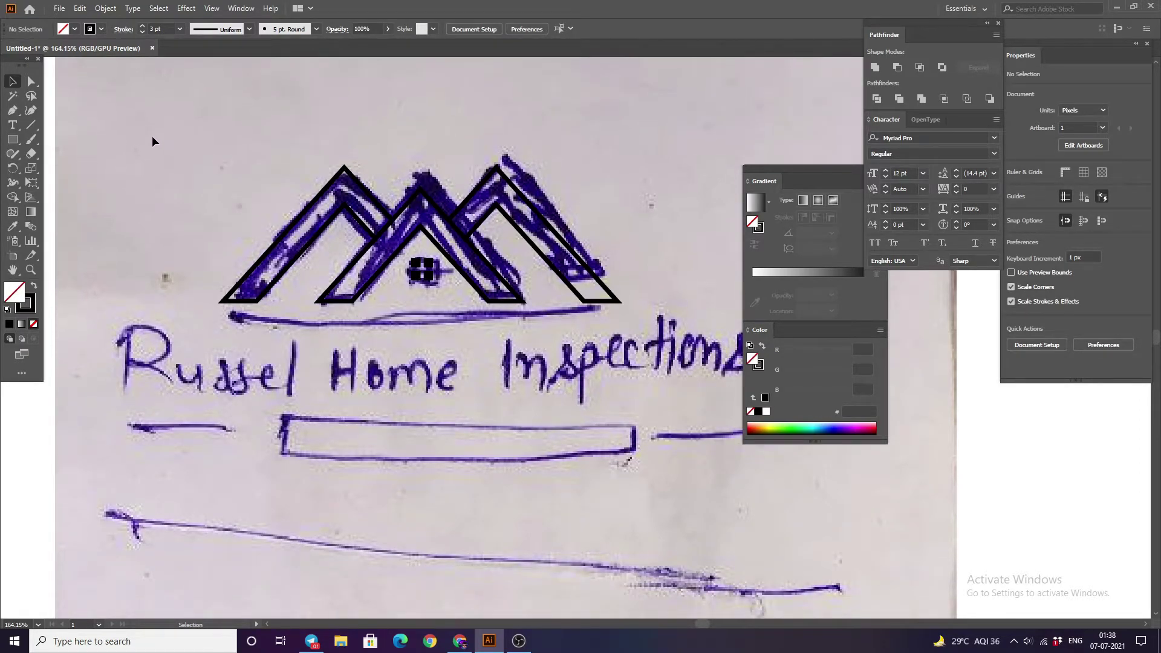
pyautogui.click(584, 284)
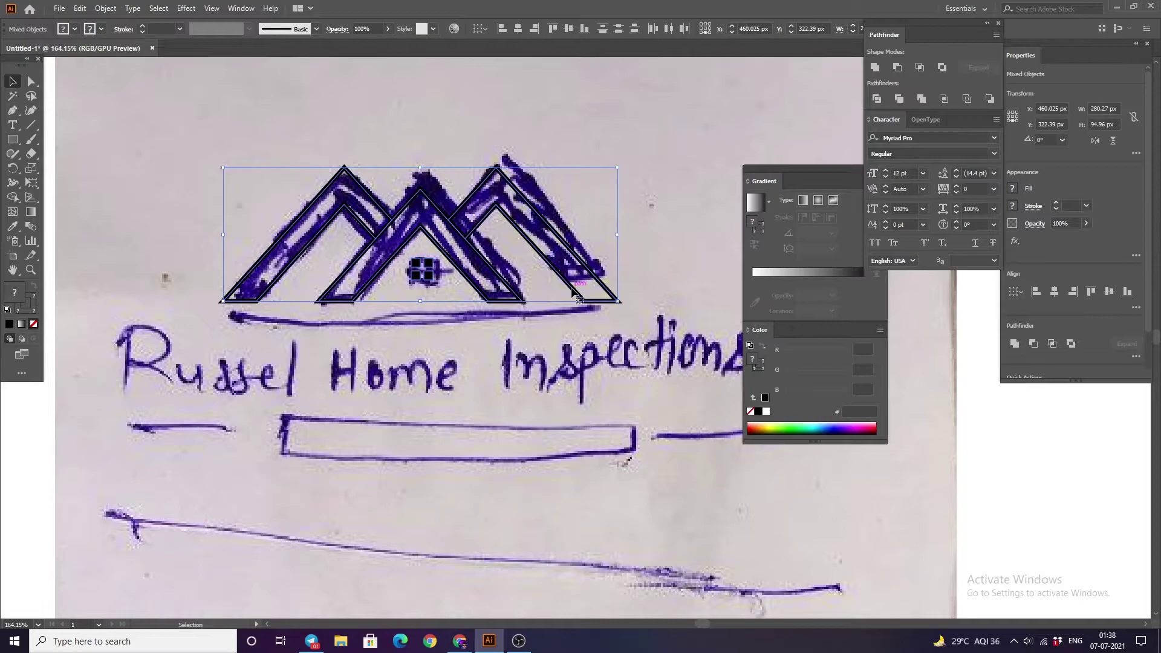
pyautogui.moveTo(587, 272); pyautogui.dragTo(625, 223)
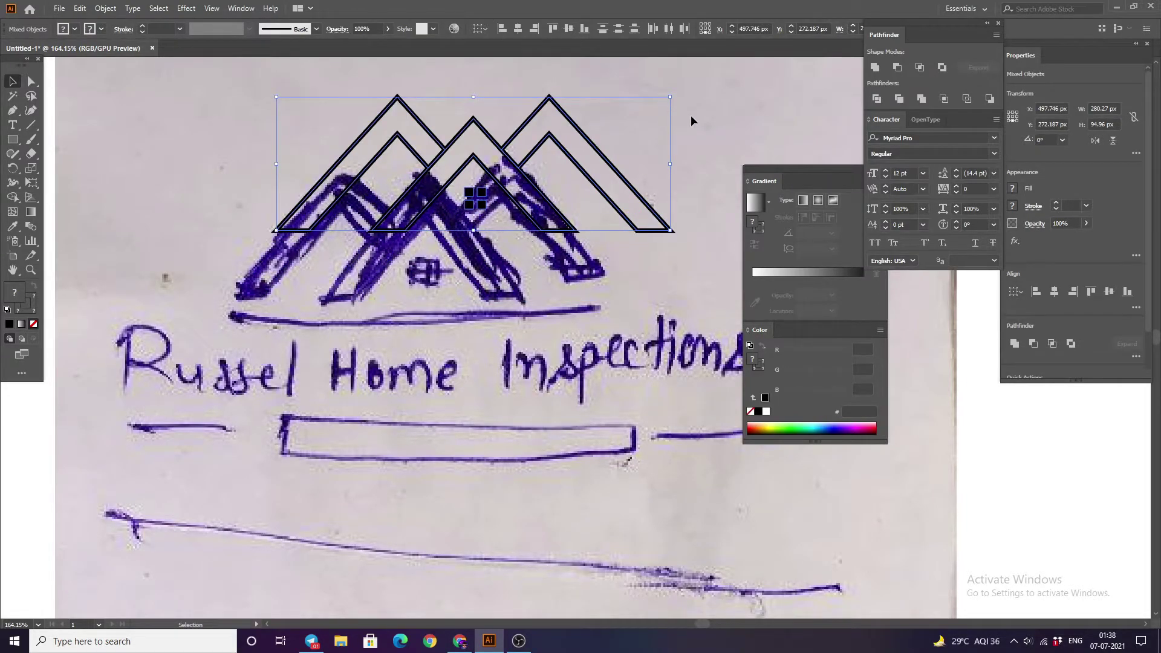
pyautogui.click(690, 115)
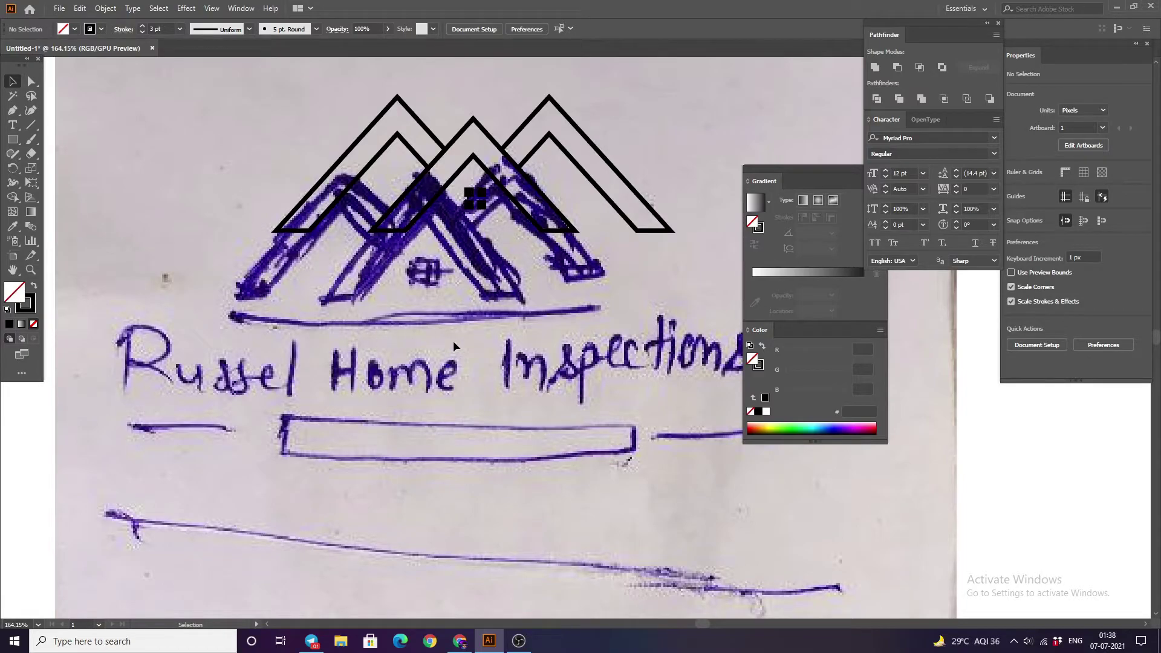
pyautogui.press('z')
pyautogui.moveTo(452, 340); pyautogui.dragTo(67, 158)
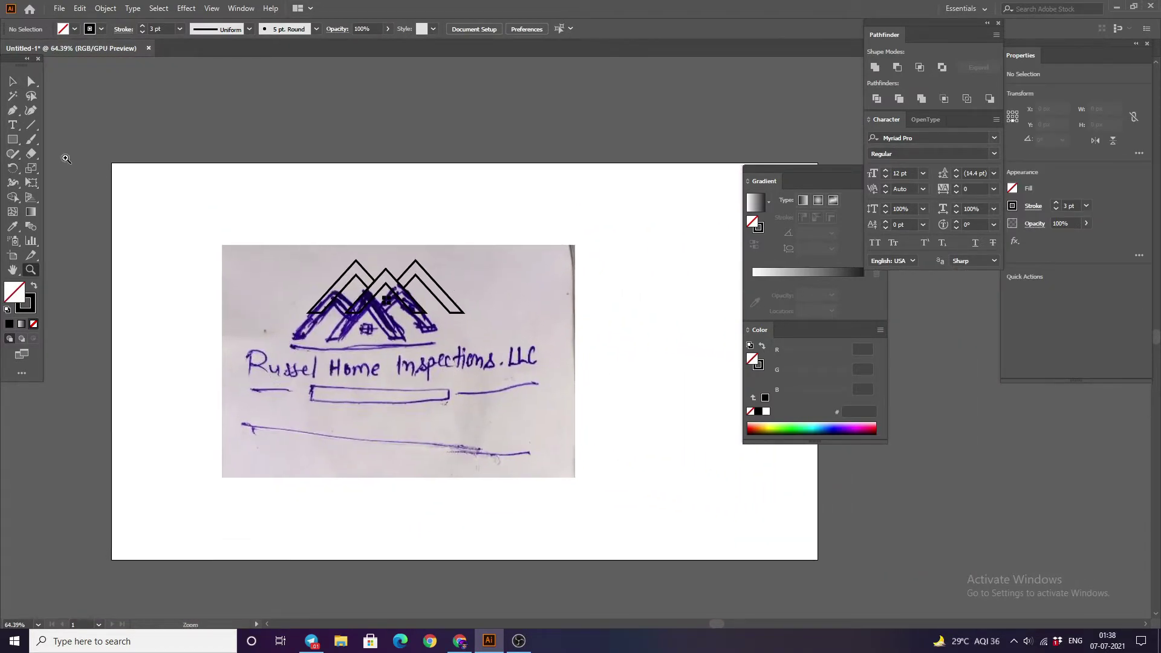
pyautogui.press('v')
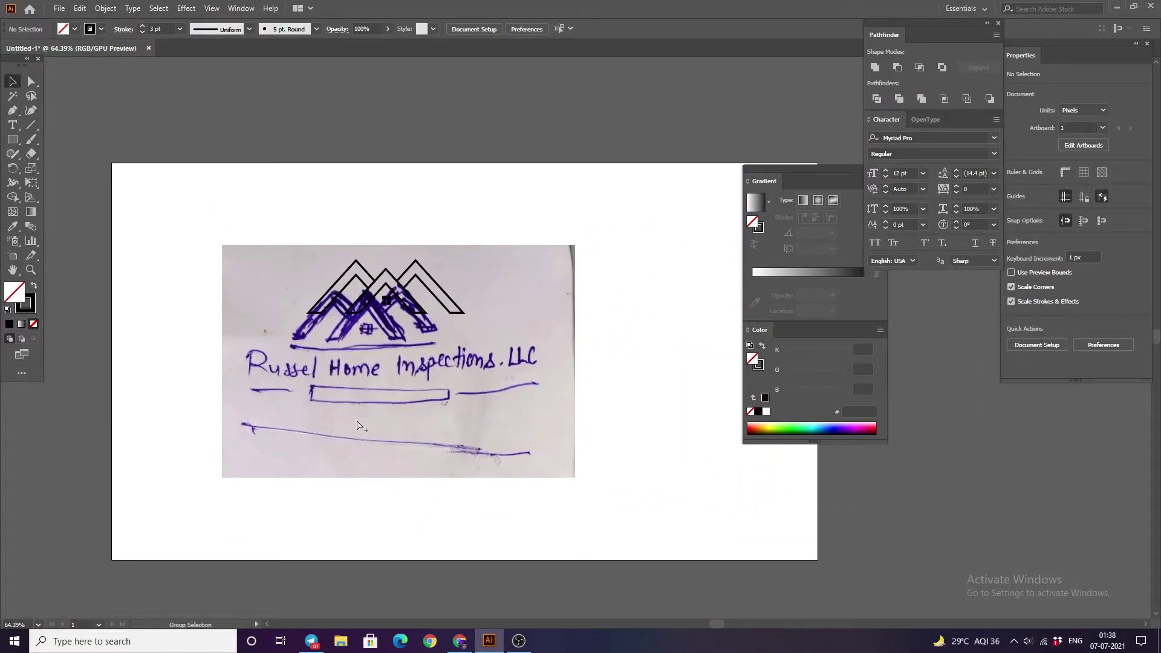
# Step: Move the sketch photo off the artboard to the lower right
pyautogui.moveTo(363, 390); pyautogui.dragTo(944, 489)
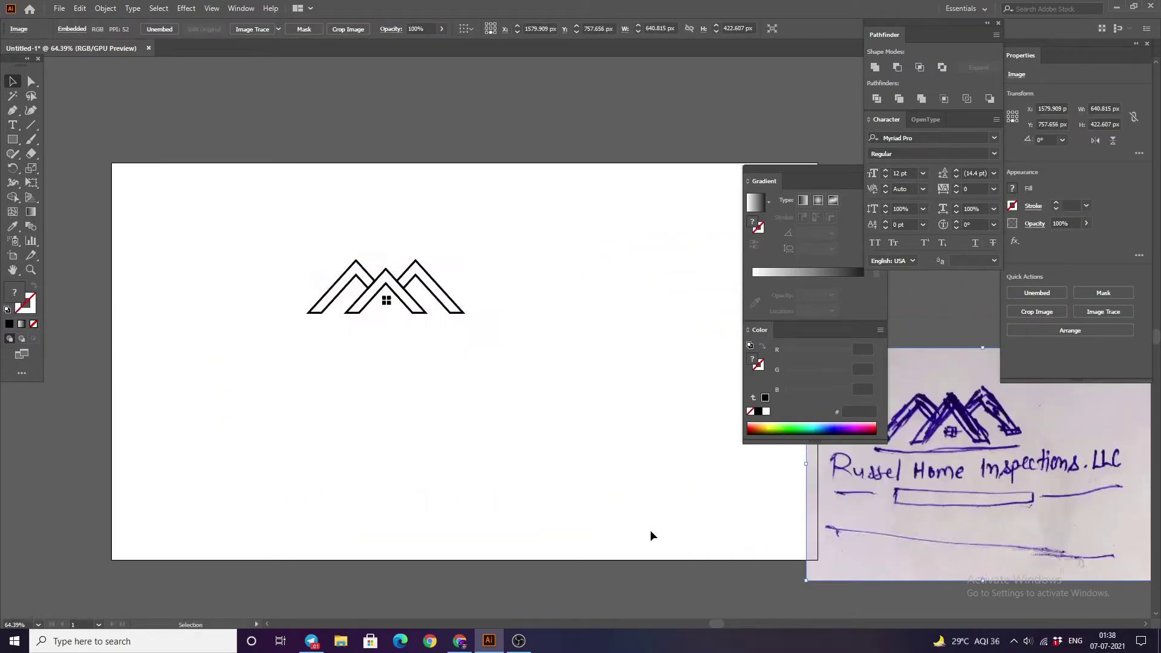
pyautogui.click(650, 536)
pyautogui.moveTo(560, 481); pyautogui.dragTo(587, 475)
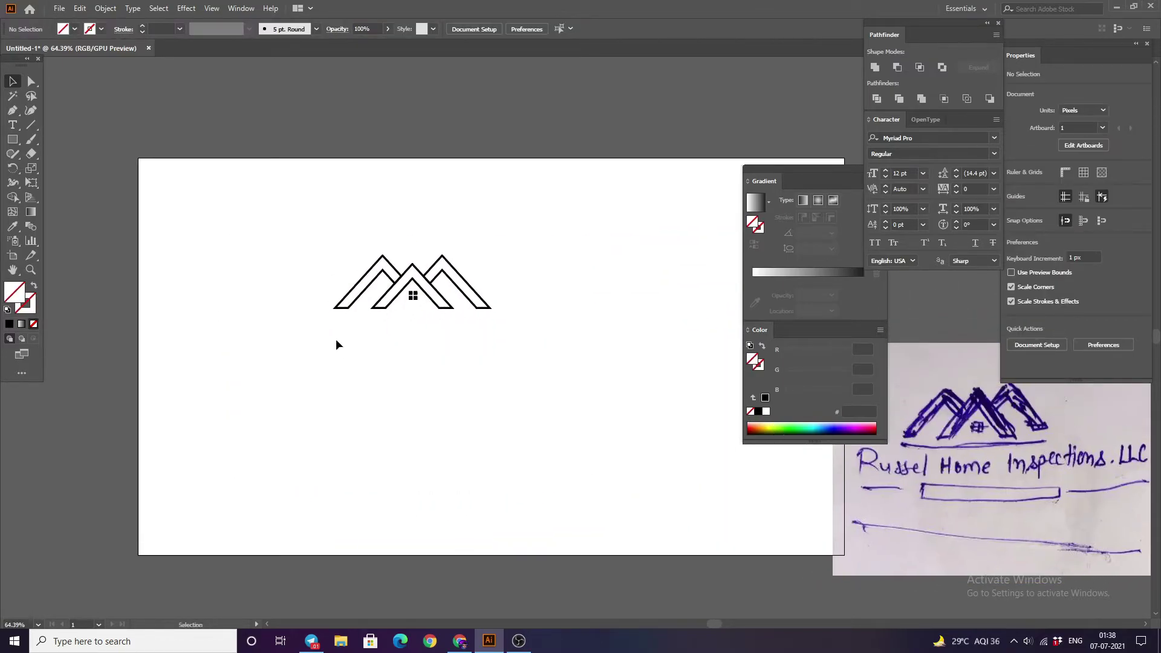
# Step: Move the roof logo up-left and scale it up across the artboard's upper half
pyautogui.moveTo(276, 247); pyautogui.dragTo(477, 349)
pyautogui.moveTo(450, 310)
pyautogui.mouseDown()
pyautogui.moveTo(377, 287)
pyautogui.moveTo(636, 361)
pyautogui.mouseUp()
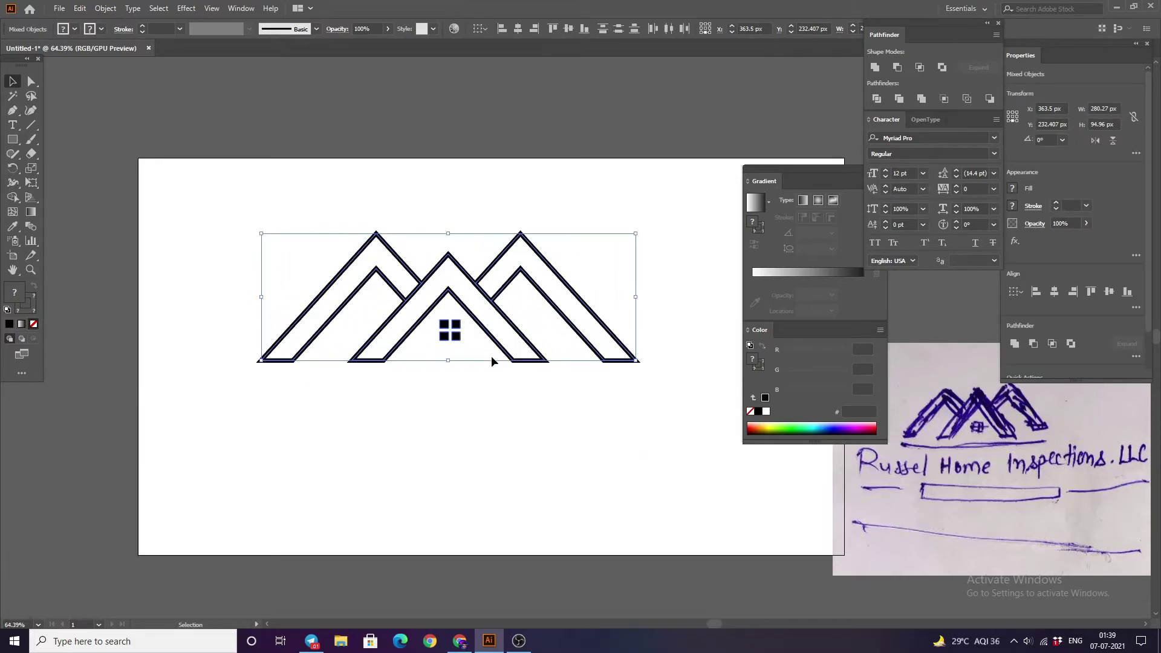
pyautogui.moveTo(491, 340); pyautogui.dragTo(492, 313)
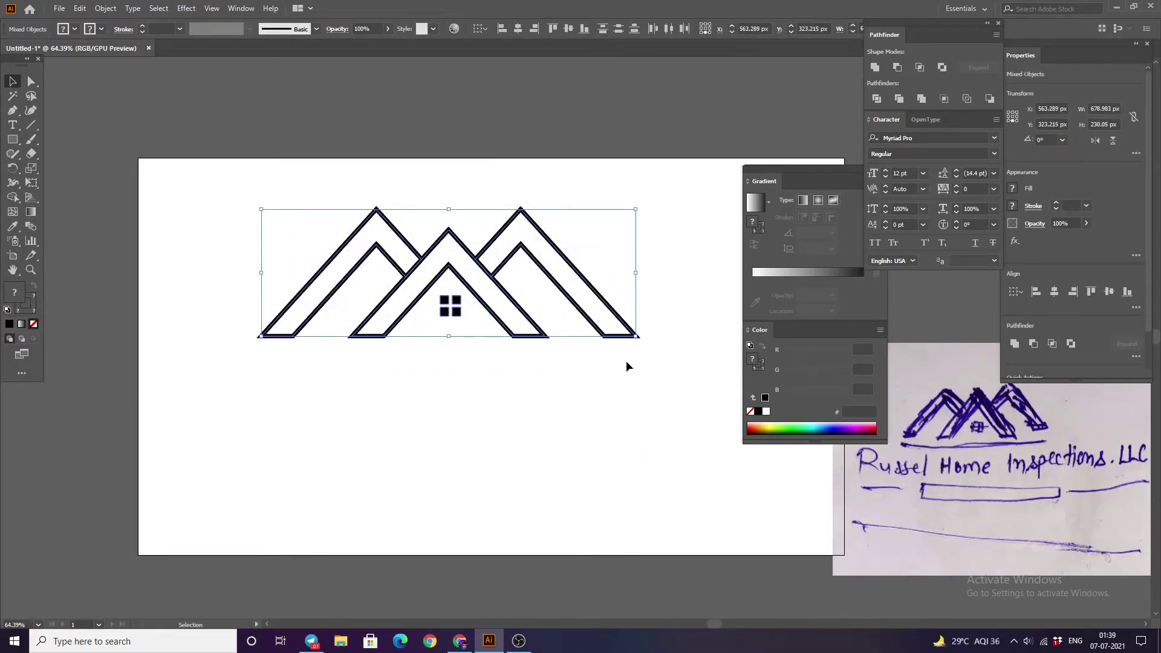
pyautogui.moveTo(638, 335); pyautogui.dragTo(719, 365)
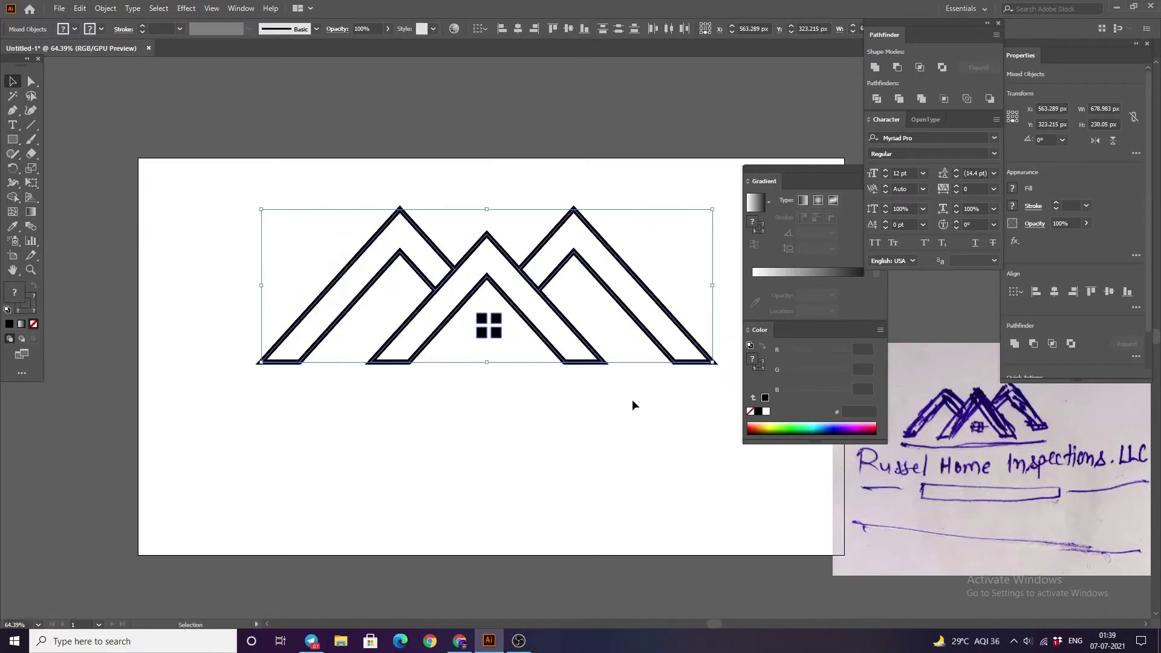
pyautogui.click(432, 417)
pyautogui.moveTo(432, 417)
pyautogui.mouseDown()
pyautogui.moveTo(336, 443)
pyautogui.moveTo(335, 454)
pyautogui.mouseUp()
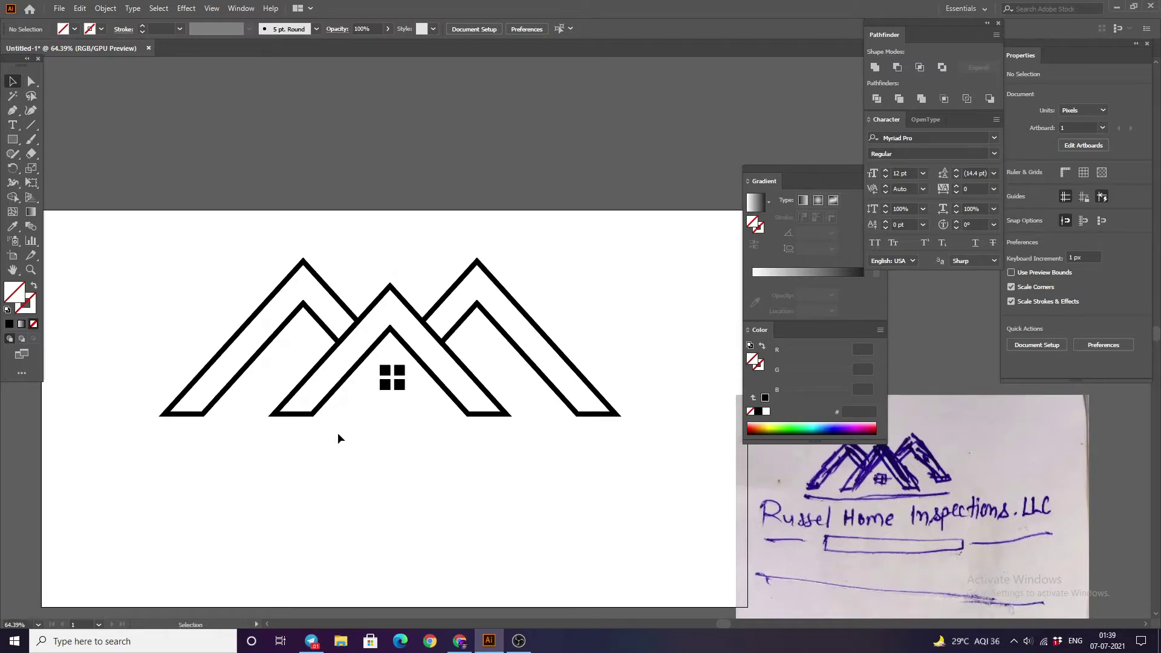
pyautogui.moveTo(208, 270); pyautogui.dragTo(539, 339)
pyautogui.click(216, 234)
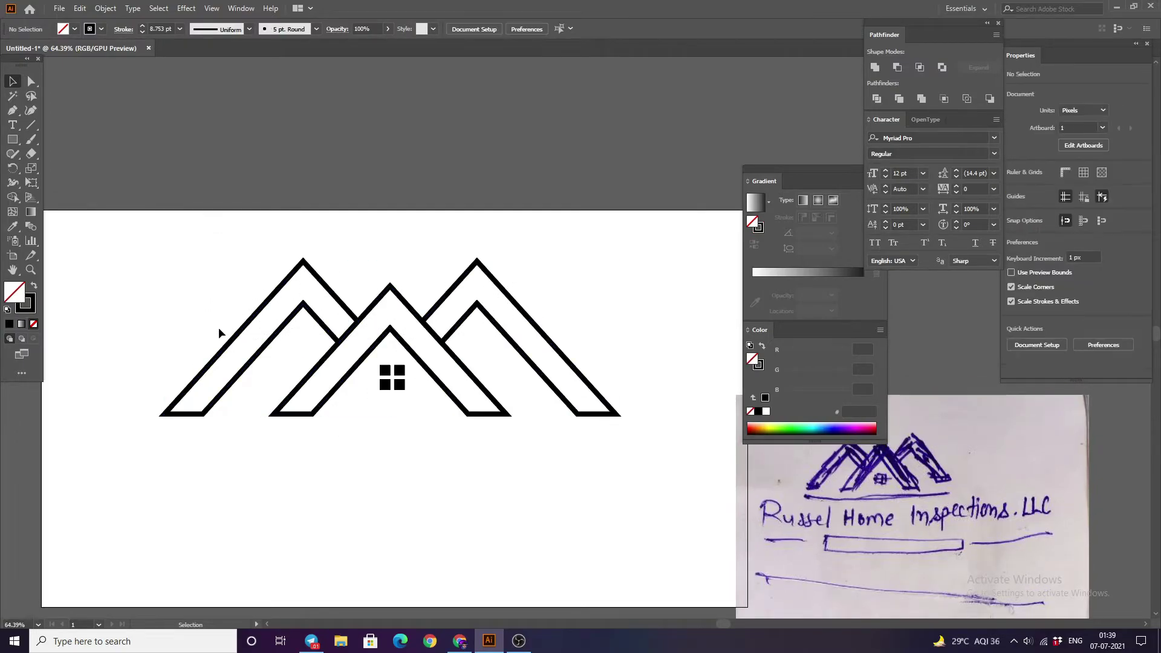
pyautogui.moveTo(264, 438); pyautogui.dragTo(295, 407)
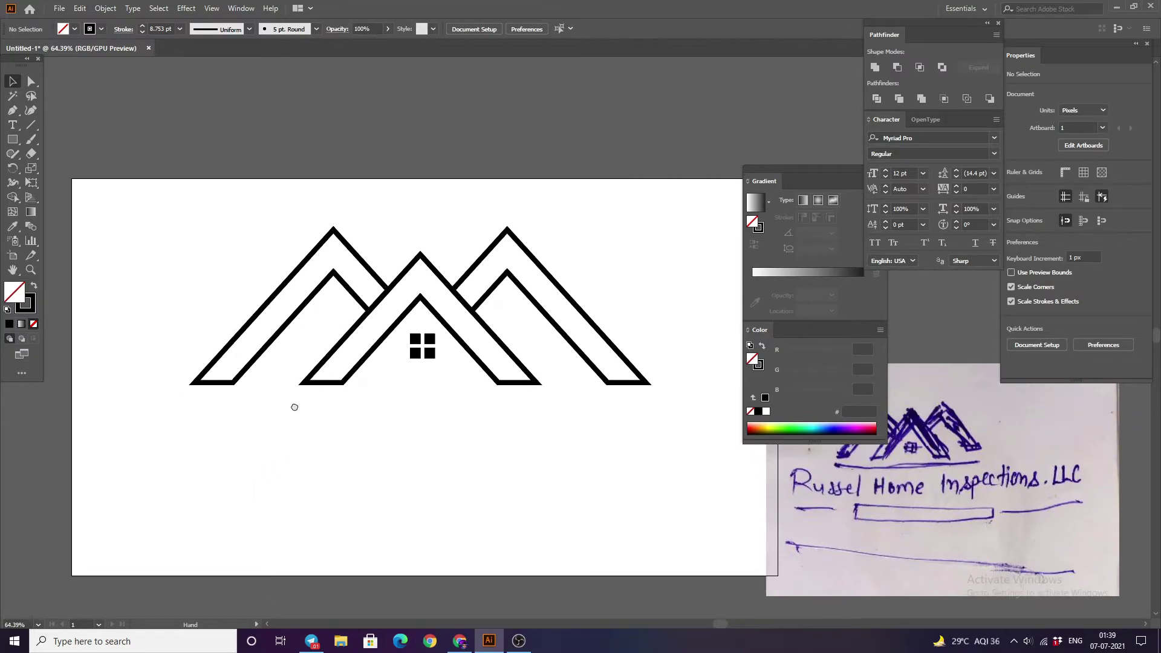
# Step: Add the text 'Russel Home Inspections LCC' in a small line below the roof logo
pyautogui.click(13, 124)
pyautogui.click(221, 448)
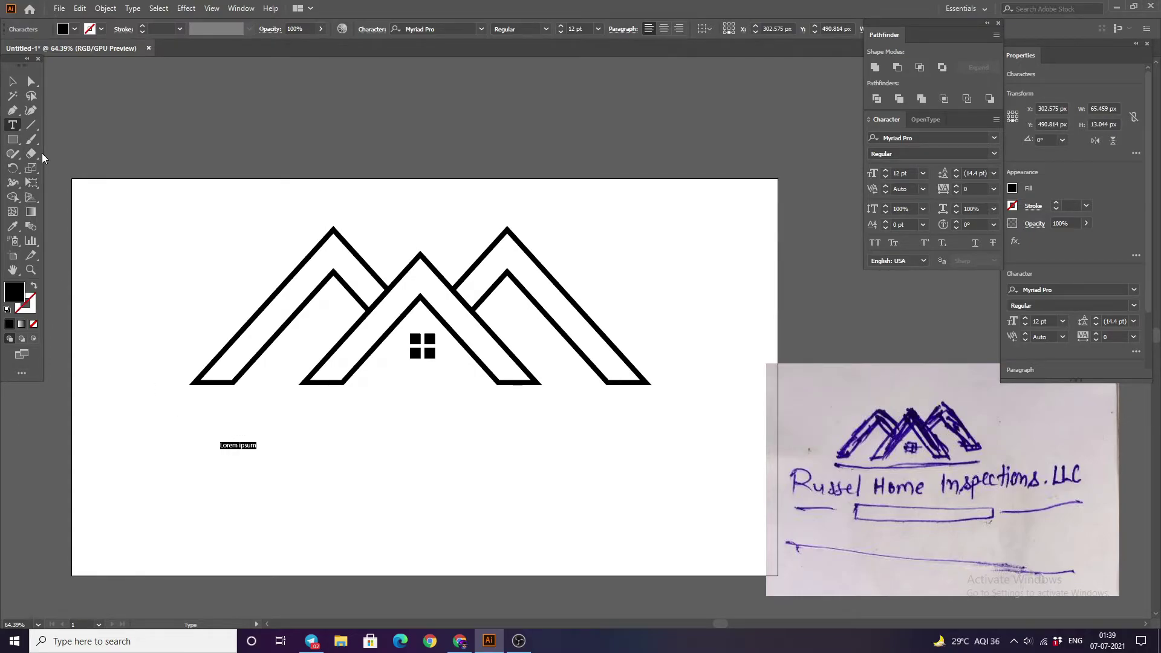
pyautogui.write('Russel Ho')
pyautogui.write('me Inspections LCC')
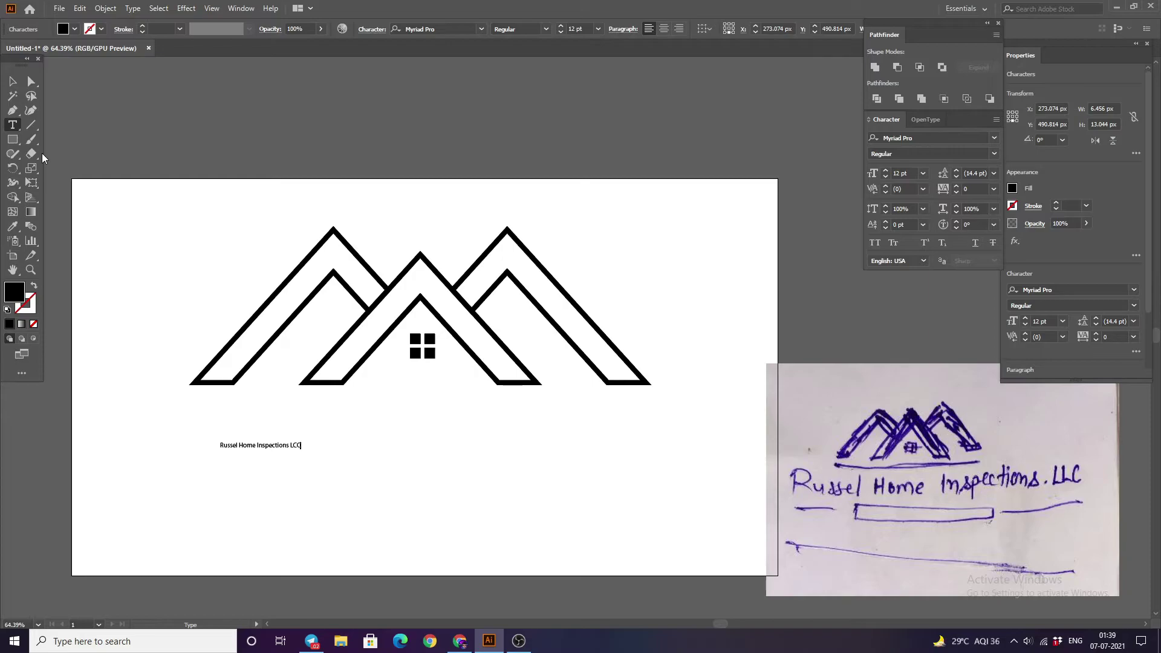
pyautogui.click(12, 81)
# Step: Move the company name text up to sit directly beneath the roofs
pyautogui.click(262, 429)
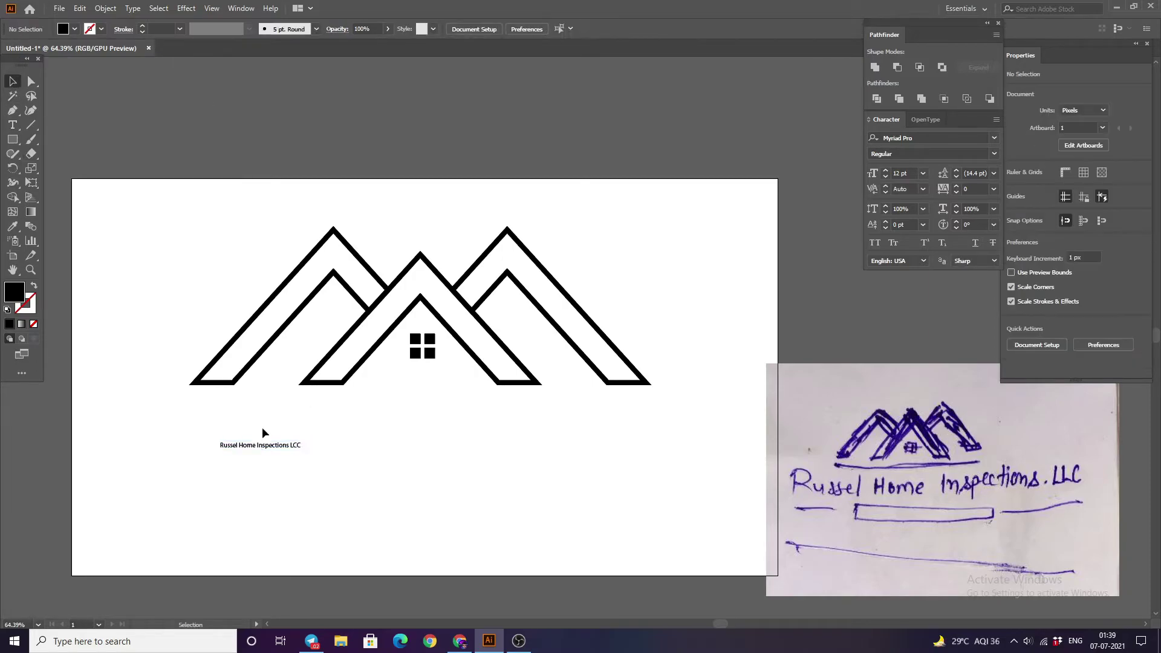
pyautogui.moveTo(247, 447)
pyautogui.mouseDown()
pyautogui.moveTo(191, 409)
pyautogui.moveTo(631, 647)
pyautogui.moveTo(654, 599)
pyautogui.mouseUp()
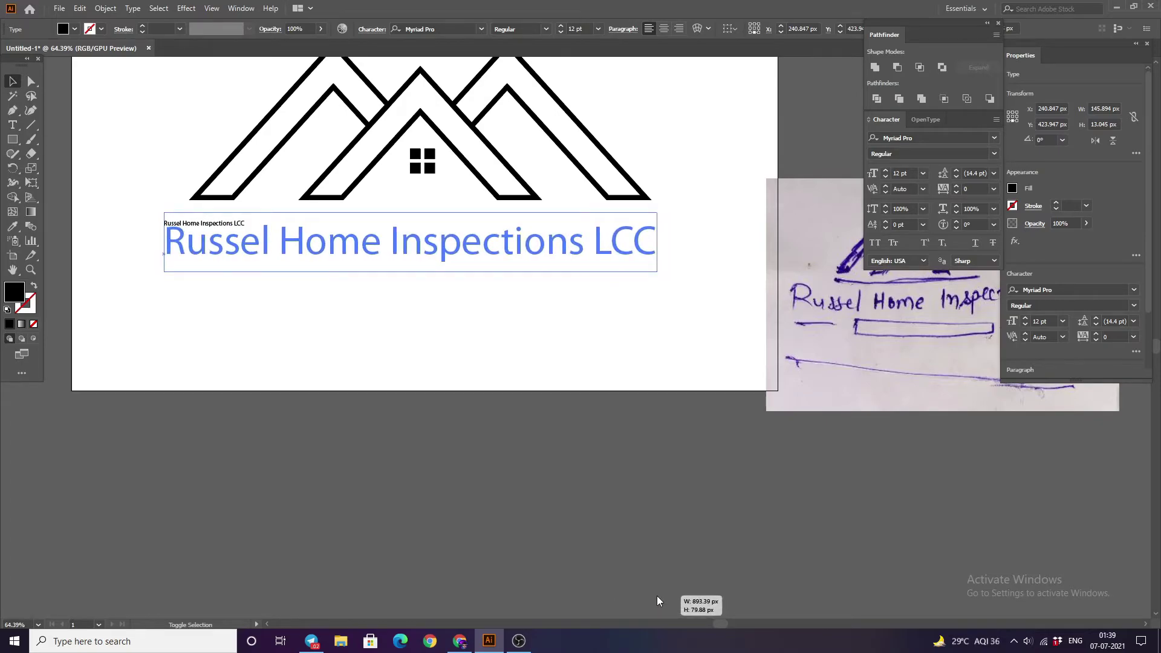
pyautogui.click(343, 518)
pyautogui.moveTo(298, 249); pyautogui.dragTo(313, 238)
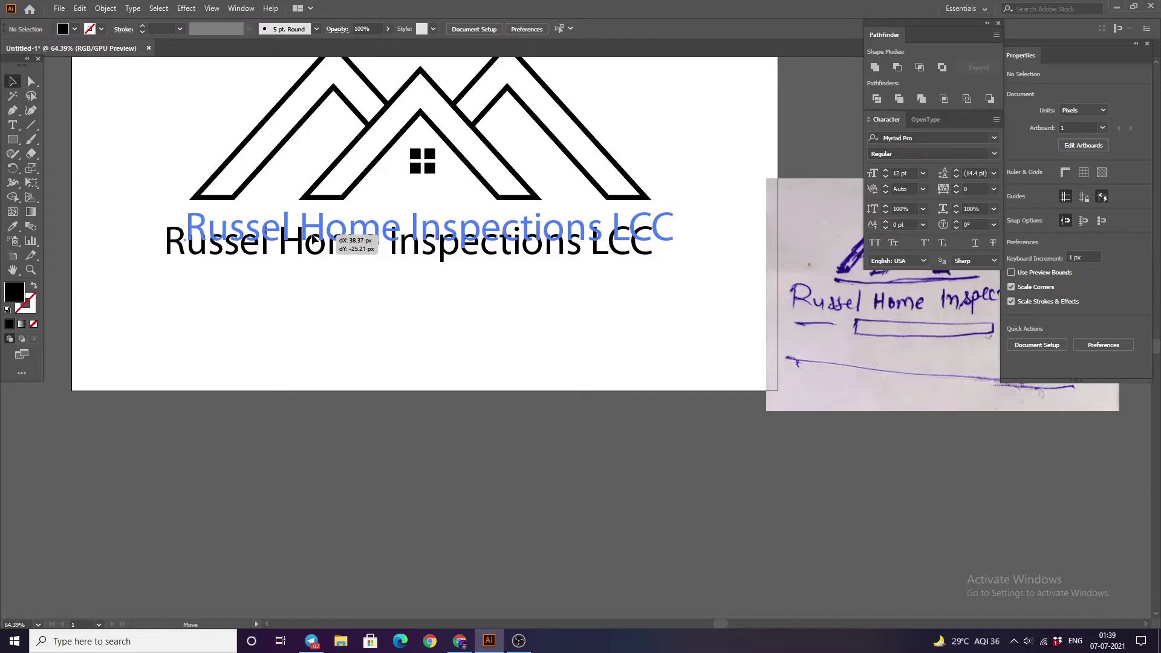
pyautogui.moveTo(314, 240); pyautogui.dragTo(316, 241)
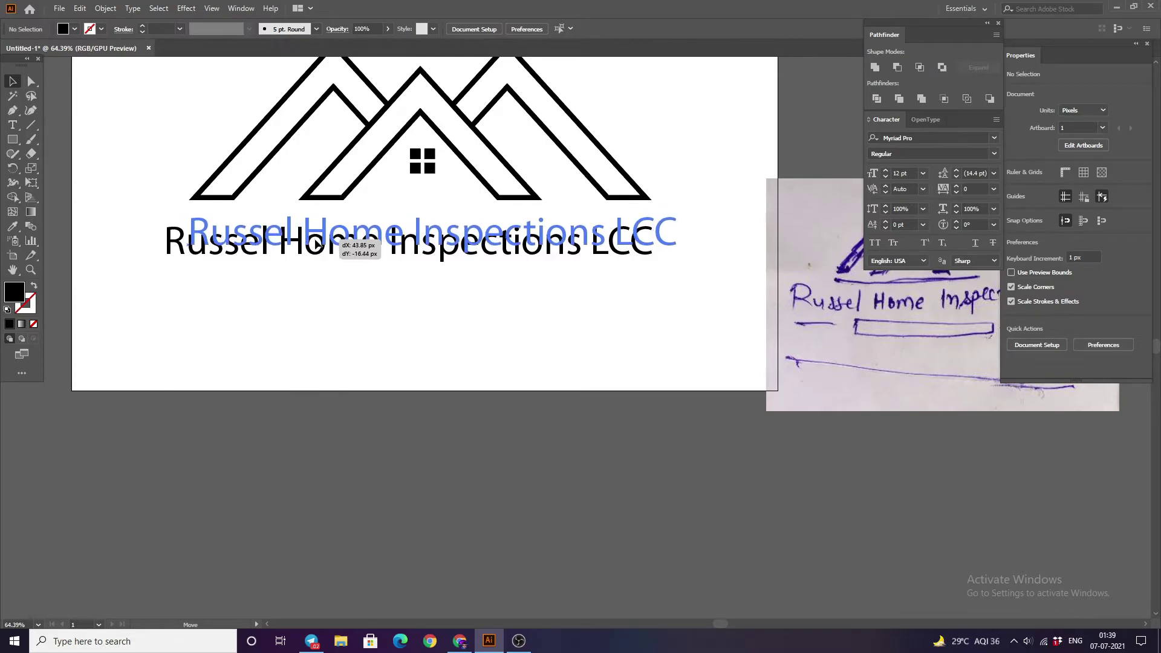
pyautogui.moveTo(313, 240); pyautogui.dragTo(315, 241)
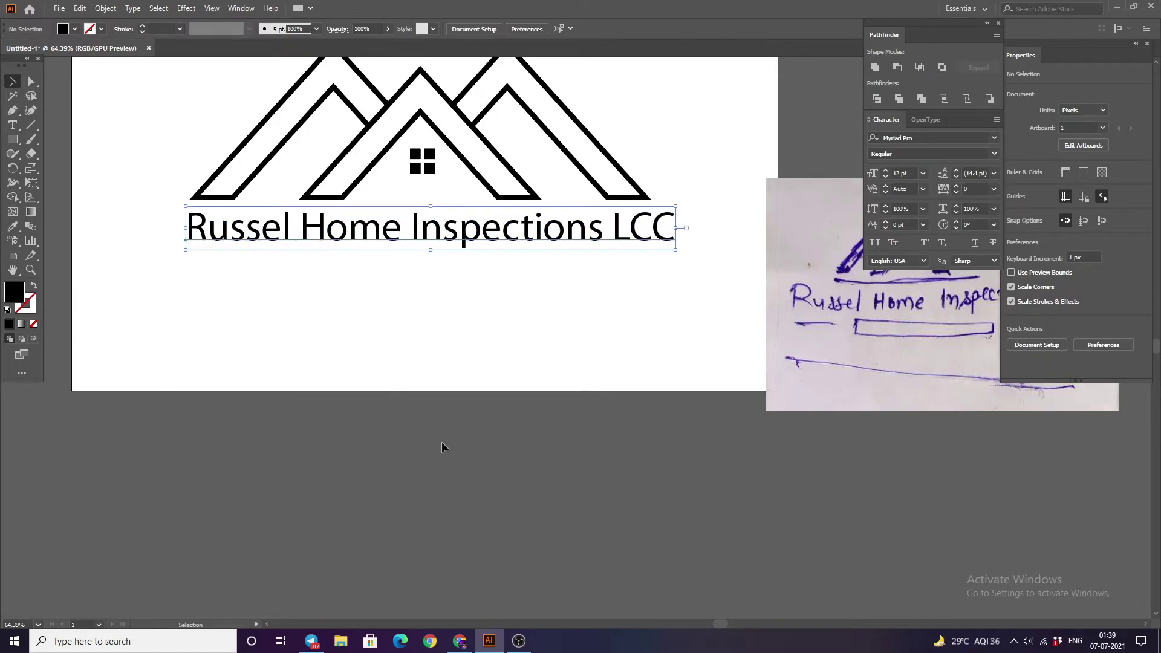
pyautogui.click(441, 446)
# Step: Scale the company name text down to about the roofs' width
pyautogui.click(633, 234)
pyautogui.moveTo(667, 246); pyautogui.dragTo(664, 249)
pyautogui.click(582, 303)
pyautogui.scroll(4, 381, 324)
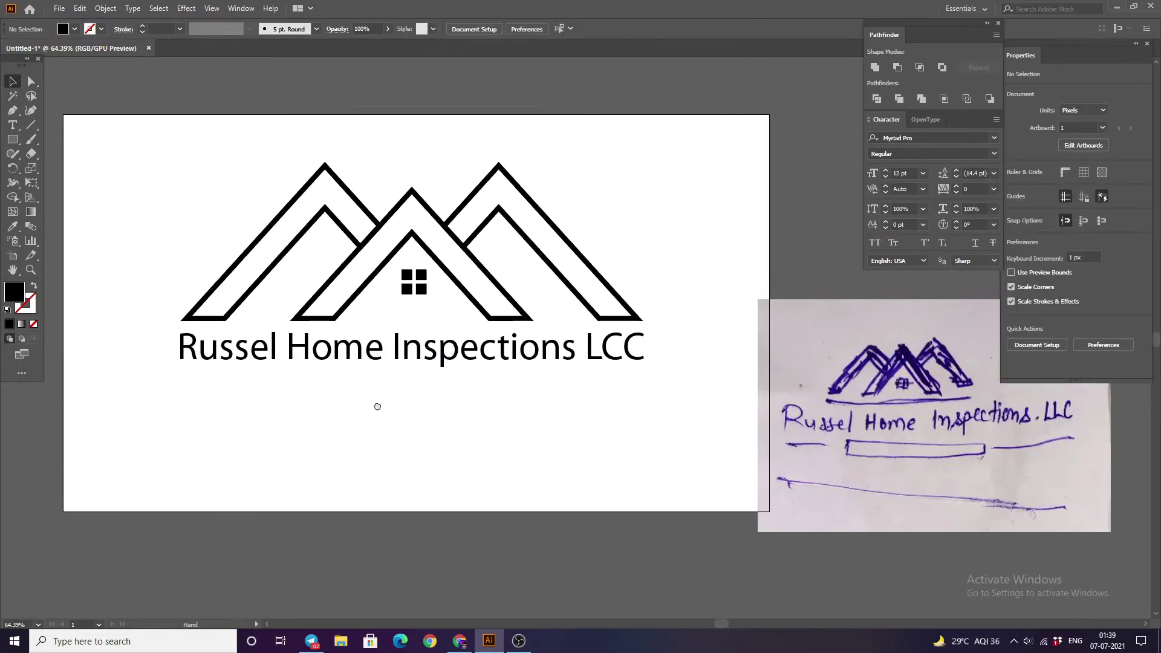
pyautogui.click(296, 363)
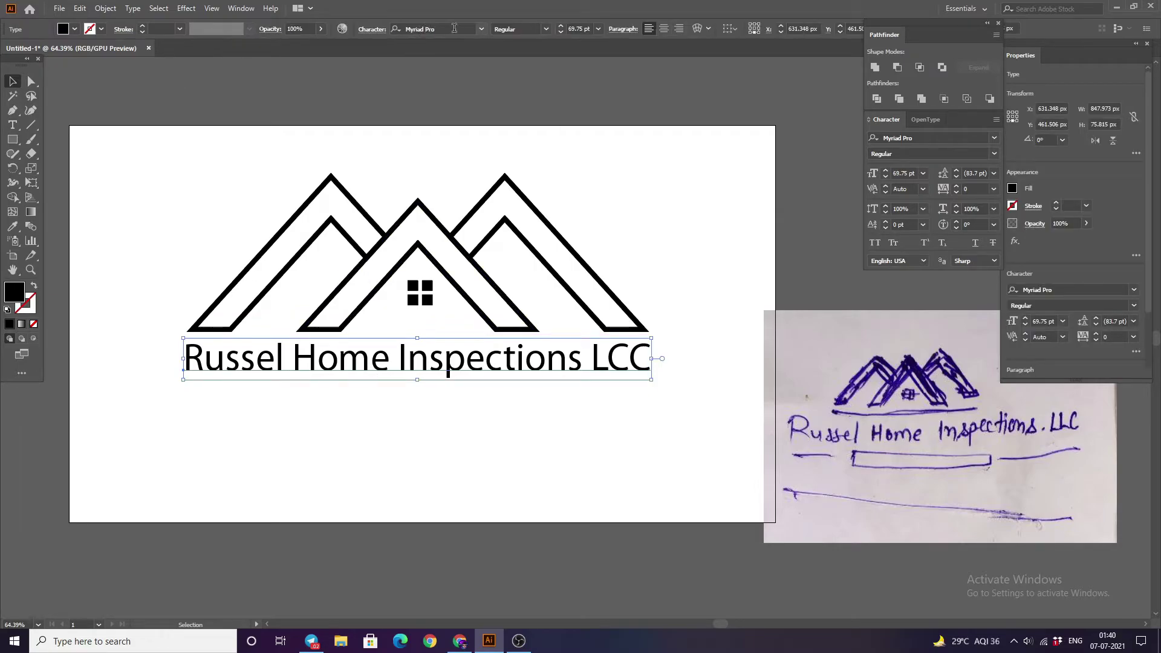
# Step: Set the company name font to Lato Bold
pyautogui.click(453, 28)
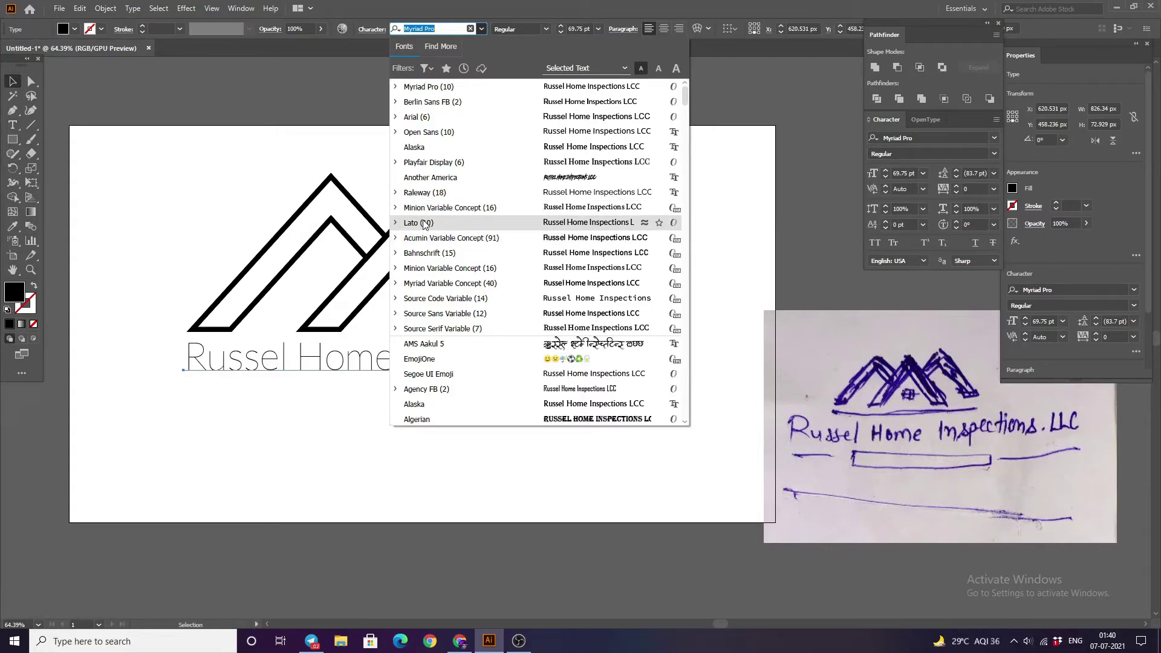
pyautogui.click(396, 224)
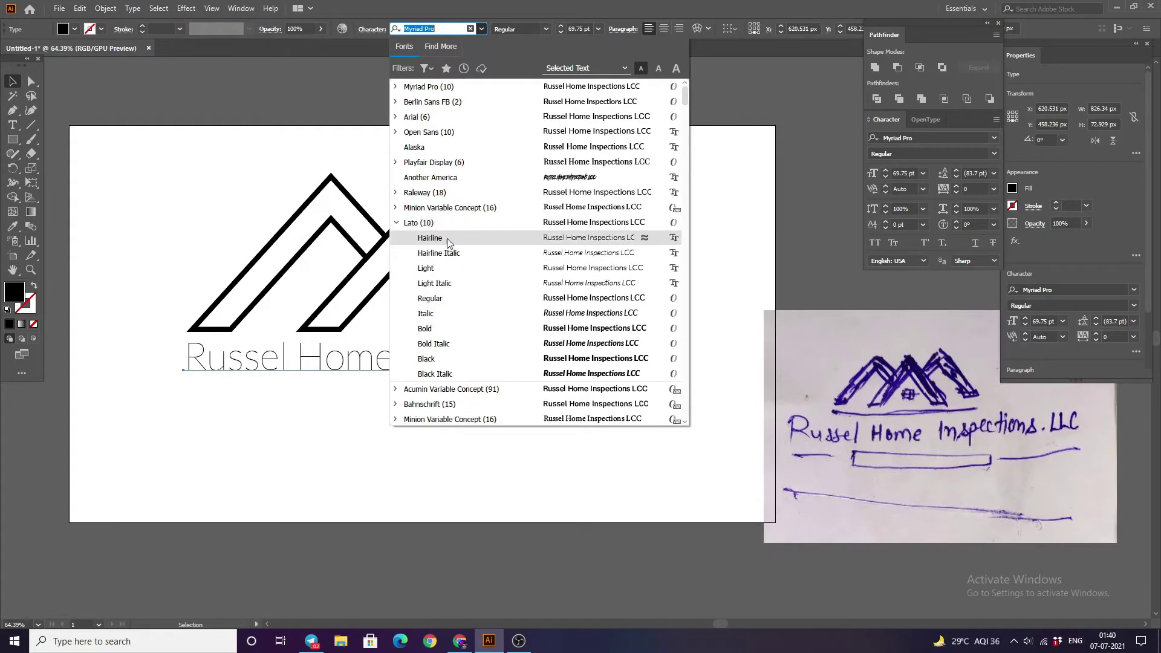
pyautogui.click(458, 328)
pyautogui.click(179, 179)
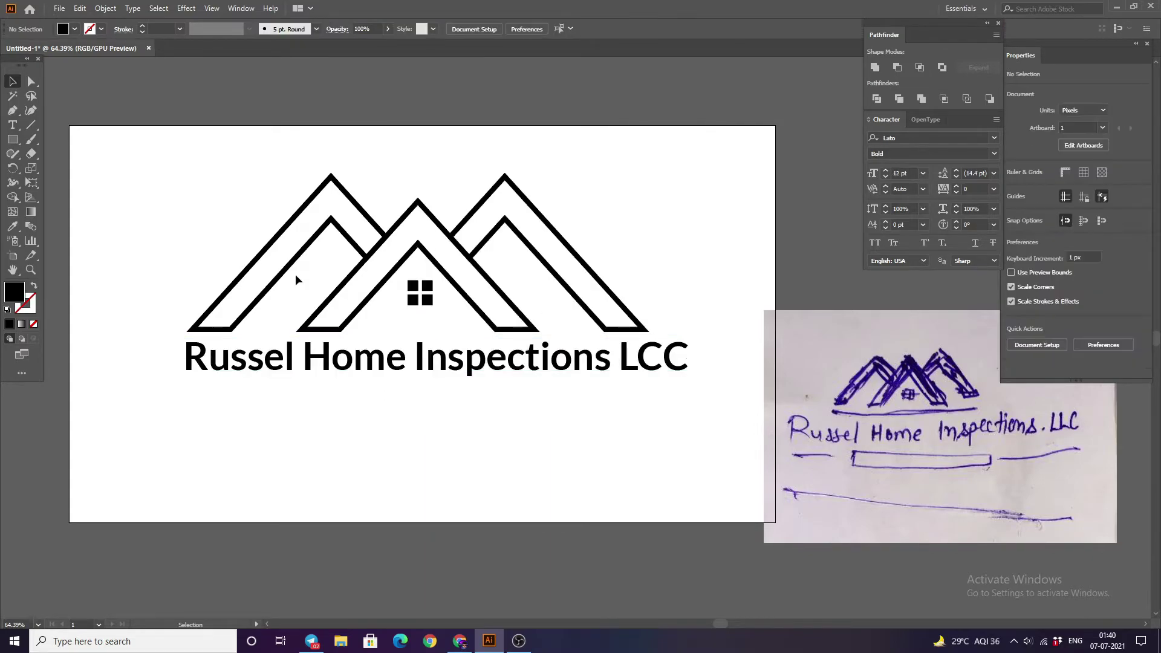
# Step: Resize the bold company name so it lines up with the roofs' outer edges
pyautogui.click(520, 360)
pyautogui.moveTo(688, 376); pyautogui.dragTo(647, 374)
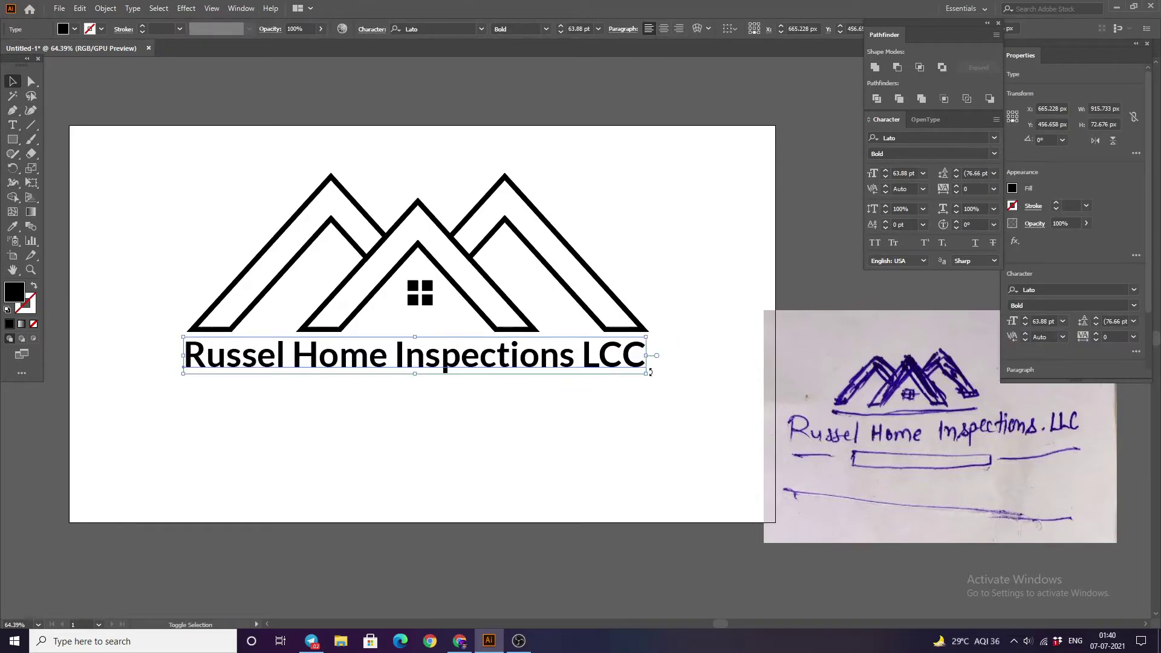
pyautogui.click(673, 249)
pyautogui.click(619, 366)
pyautogui.moveTo(647, 373); pyautogui.dragTo(650, 375)
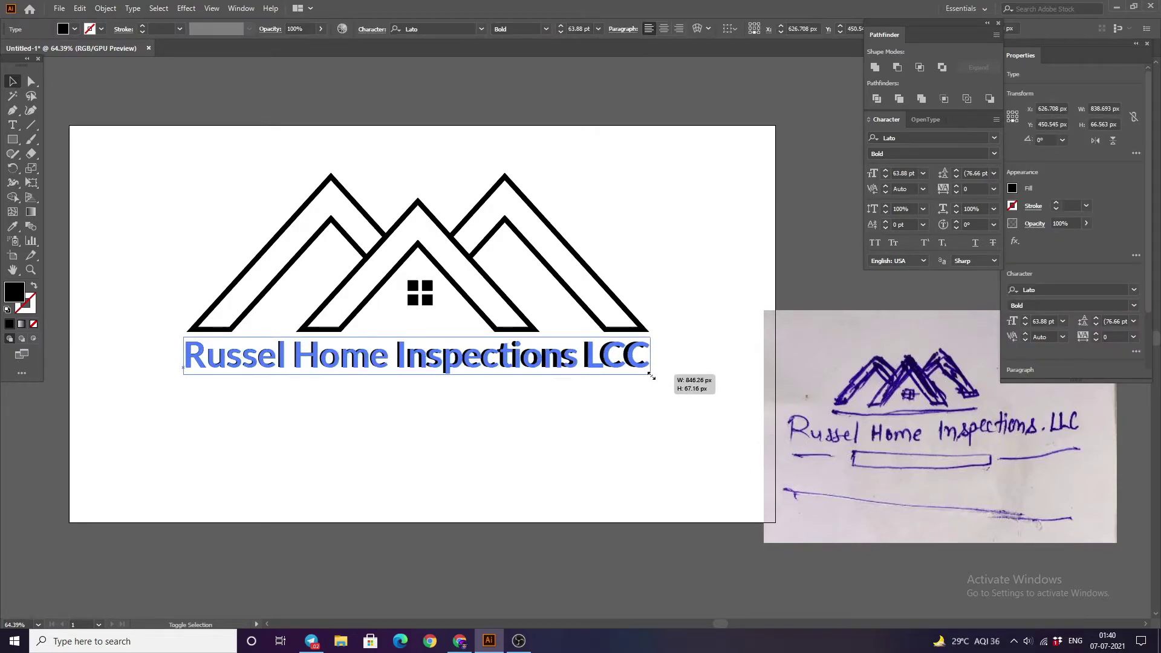
pyautogui.click(471, 381)
pyautogui.moveTo(471, 363)
pyautogui.mouseDown()
pyautogui.moveTo(448, 443)
pyautogui.moveTo(420, 386)
pyautogui.mouseUp()
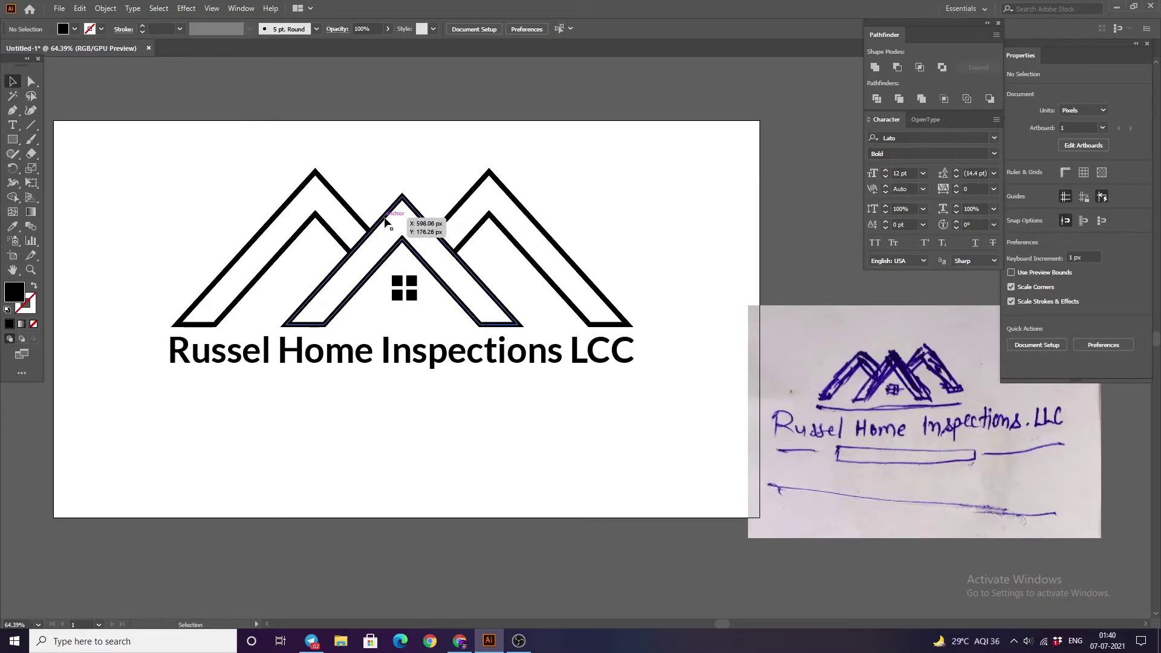
# Step: Turn the middle roof into a solid teal-filled shape
pyautogui.click(385, 239)
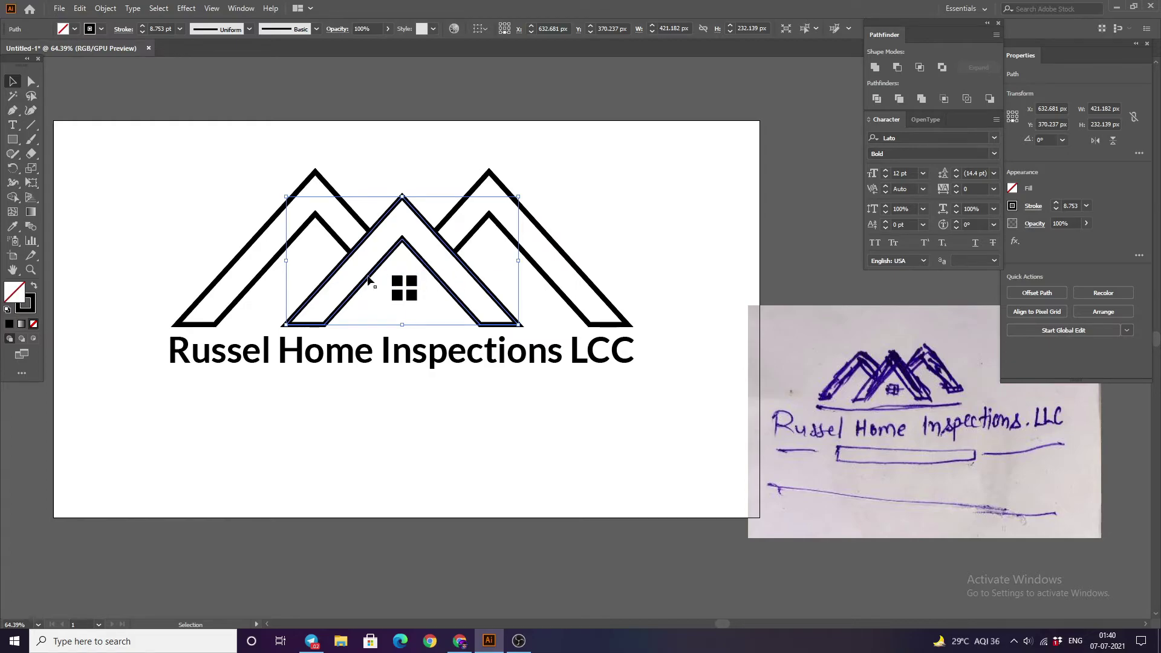
pyautogui.click(33, 288)
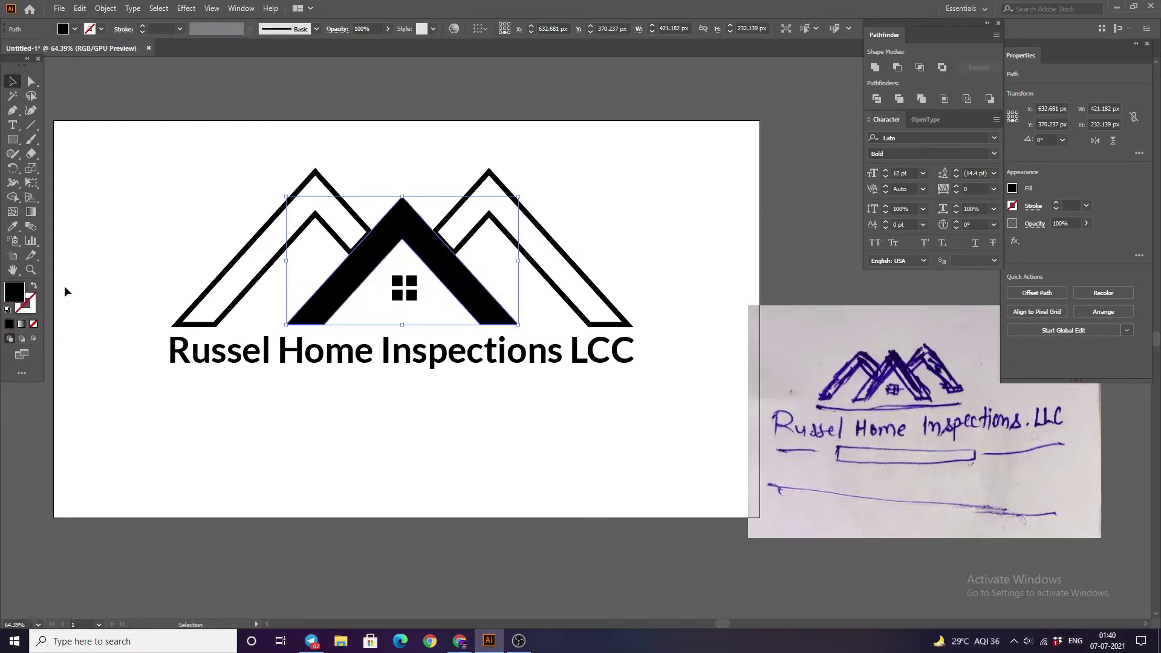
pyautogui.doubleClick(10, 296)
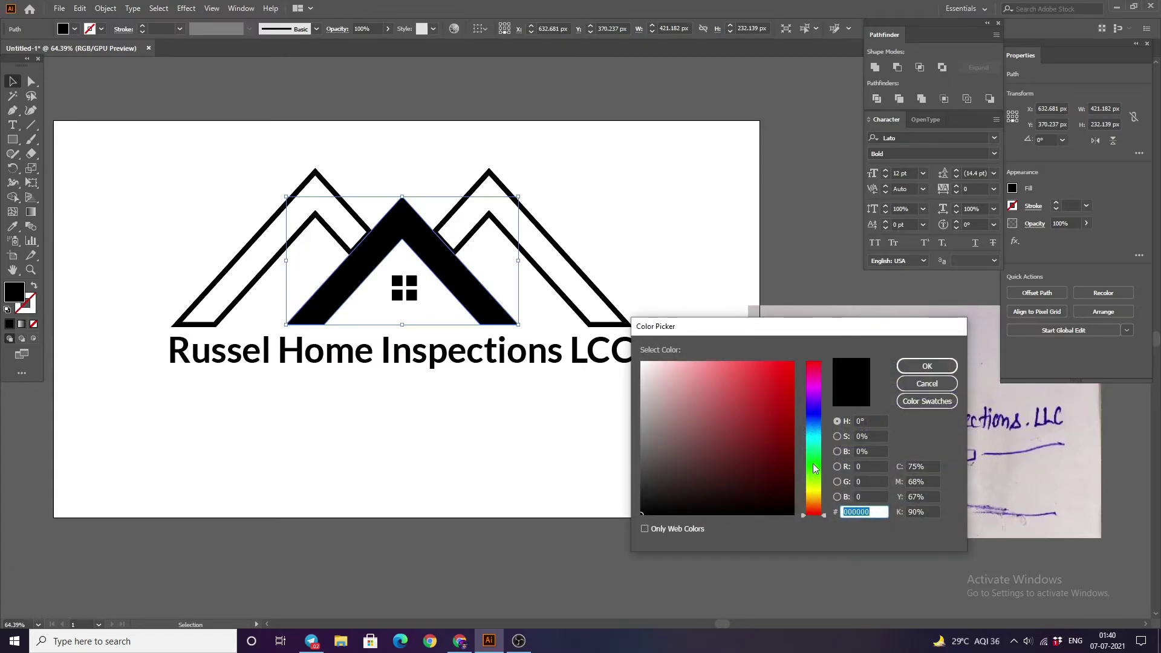
pyautogui.moveTo(814, 464)
pyautogui.mouseDown()
pyautogui.moveTo(815, 436)
pyautogui.moveTo(789, 436)
pyautogui.mouseUp()
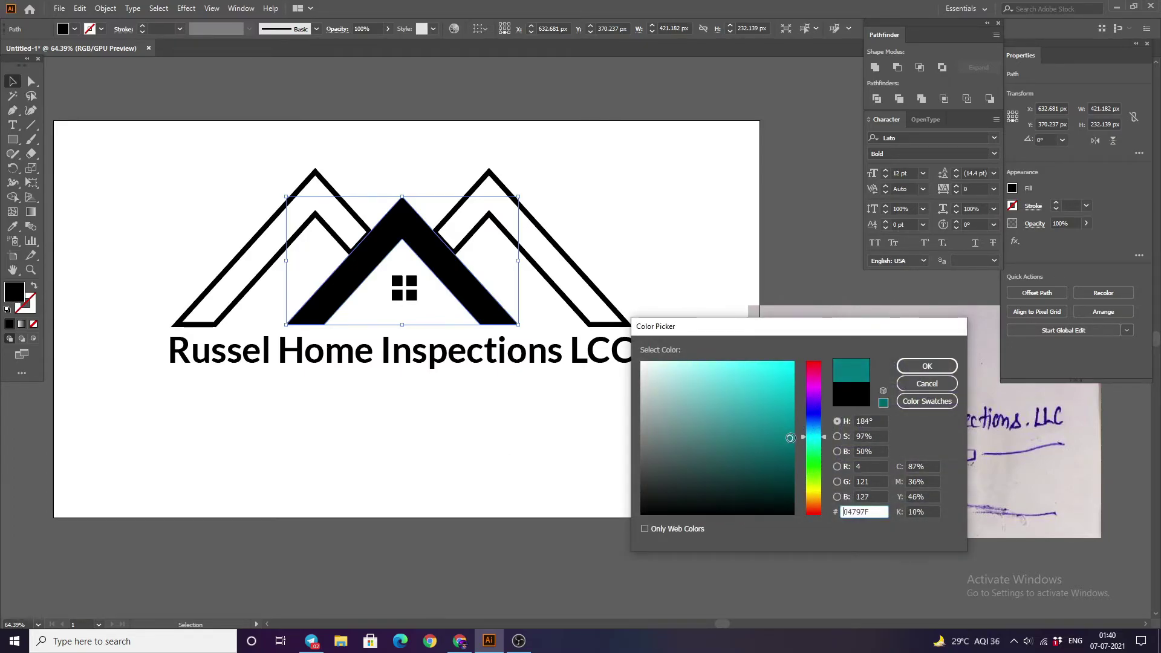
pyautogui.click(927, 365)
pyautogui.click(712, 222)
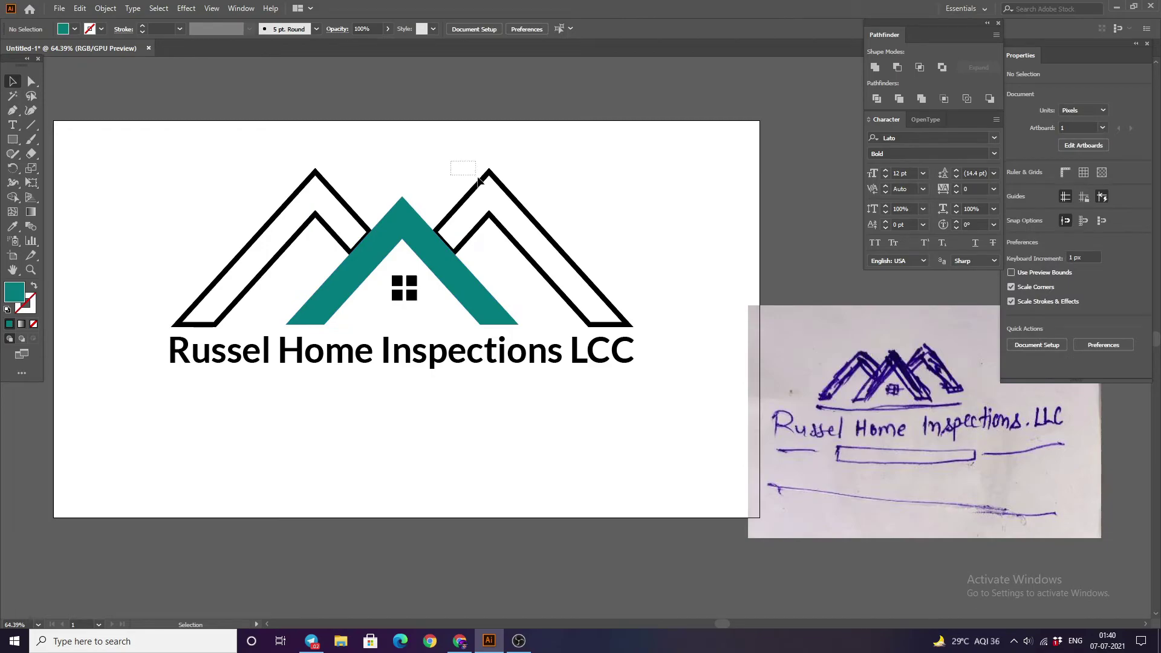
# Step: Swap the two outer roofs from outlines to solid fills
pyautogui.moveTo(451, 161); pyautogui.dragTo(502, 206)
pyautogui.keyDown('shift'); pyautogui.click(286, 204); pyautogui.keyUp('shift')
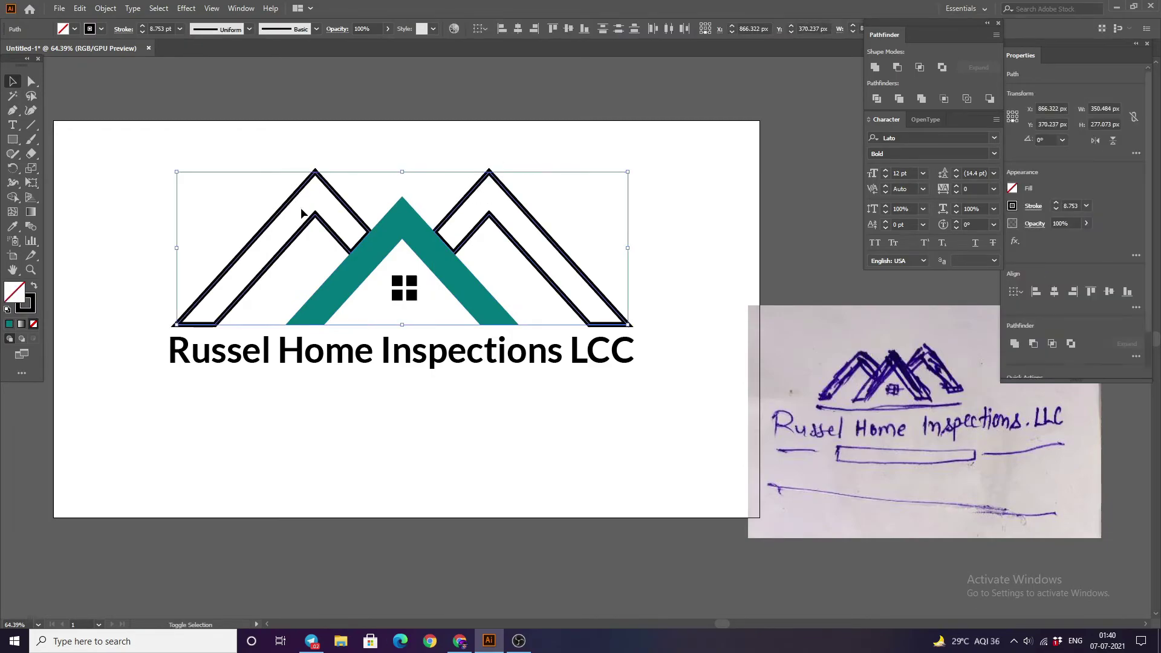
pyautogui.click(34, 288)
pyautogui.click(121, 254)
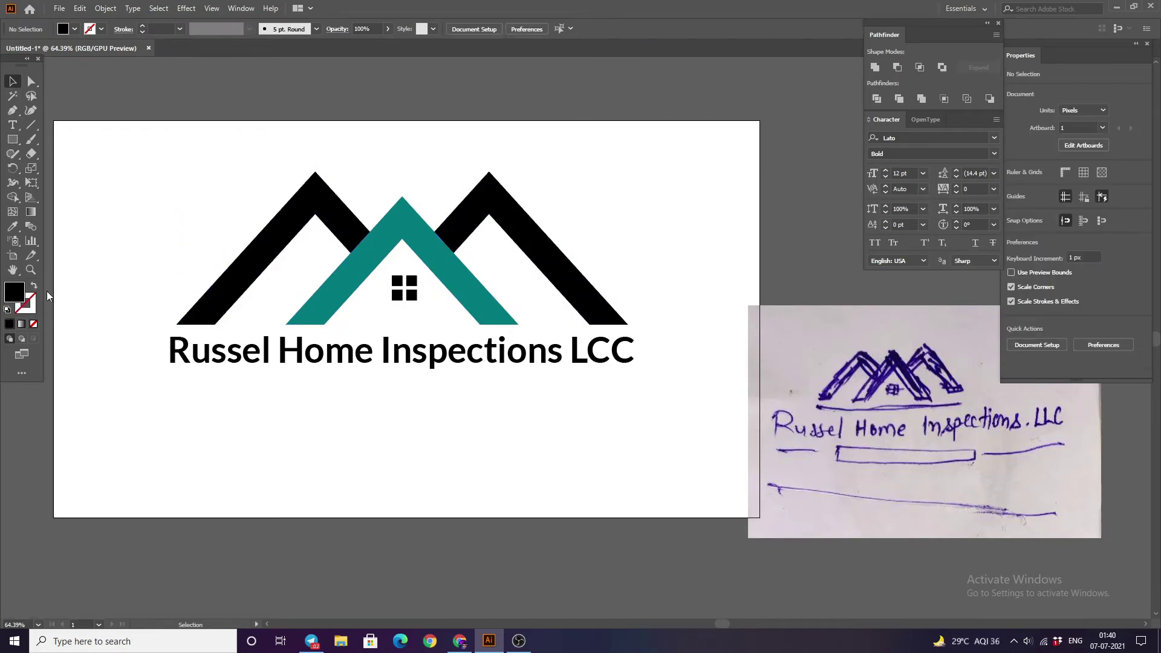
# Step: Set the two outer roofs' fill colour to a soft bright pink
pyautogui.click(363, 227)
pyautogui.keyDown('shift'); pyautogui.click(458, 221); pyautogui.keyUp('shift')
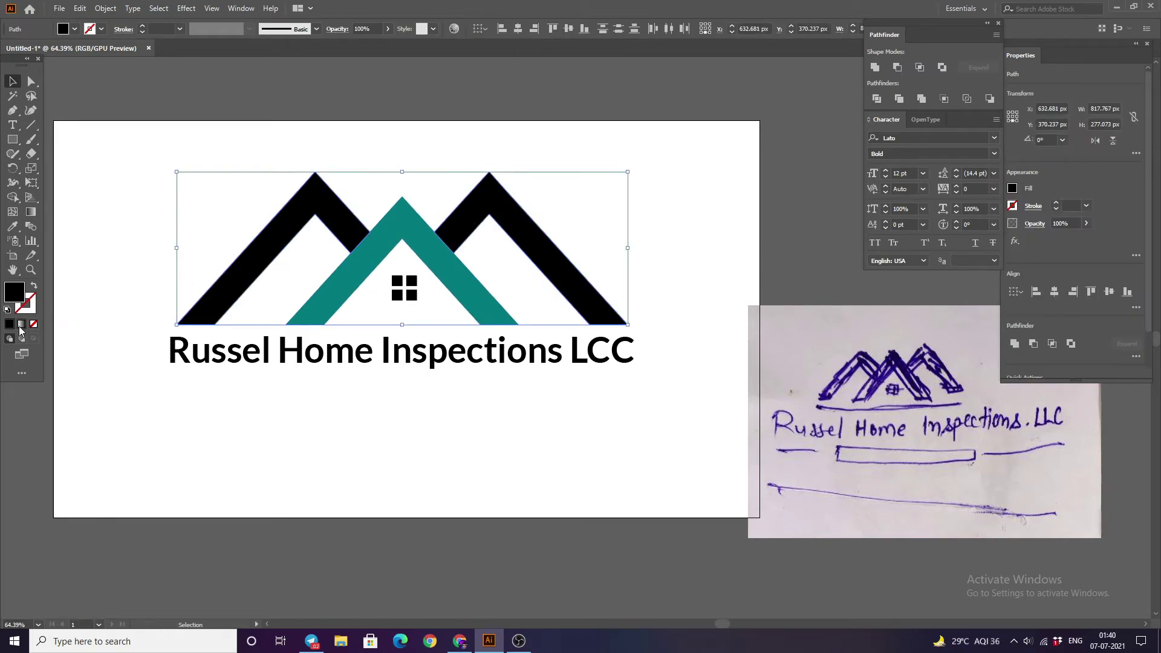
pyautogui.doubleClick(15, 293)
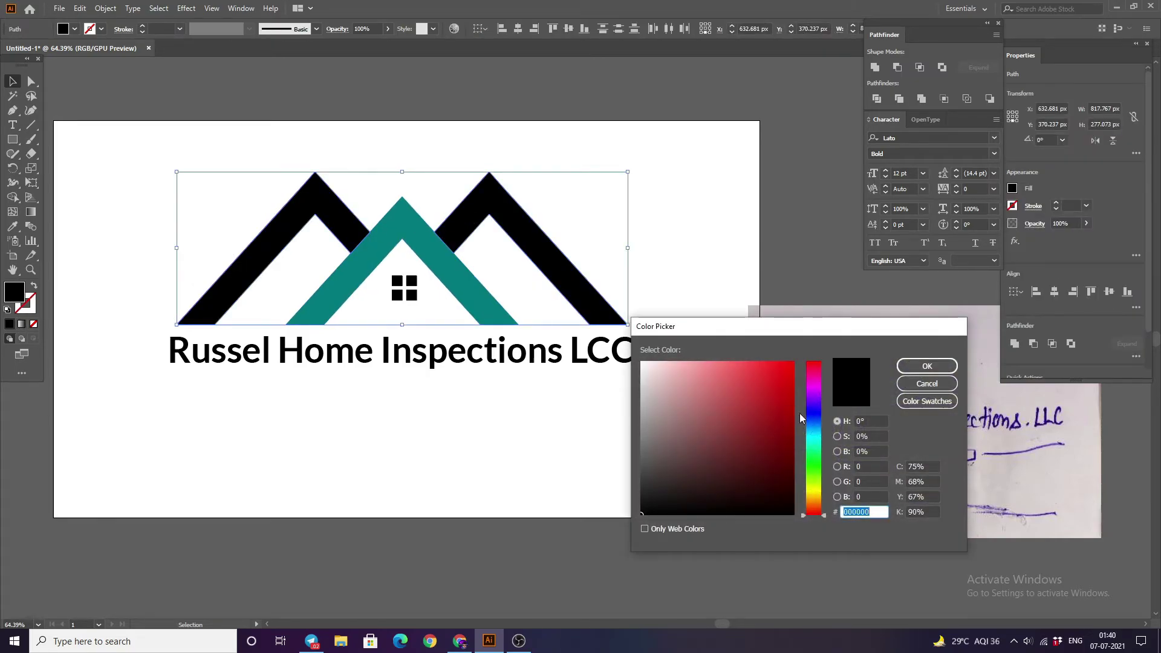
pyautogui.click(814, 385)
pyautogui.moveTo(813, 389); pyautogui.dragTo(813, 369)
pyautogui.click(715, 358)
pyautogui.moveTo(715, 358); pyautogui.dragTo(707, 361)
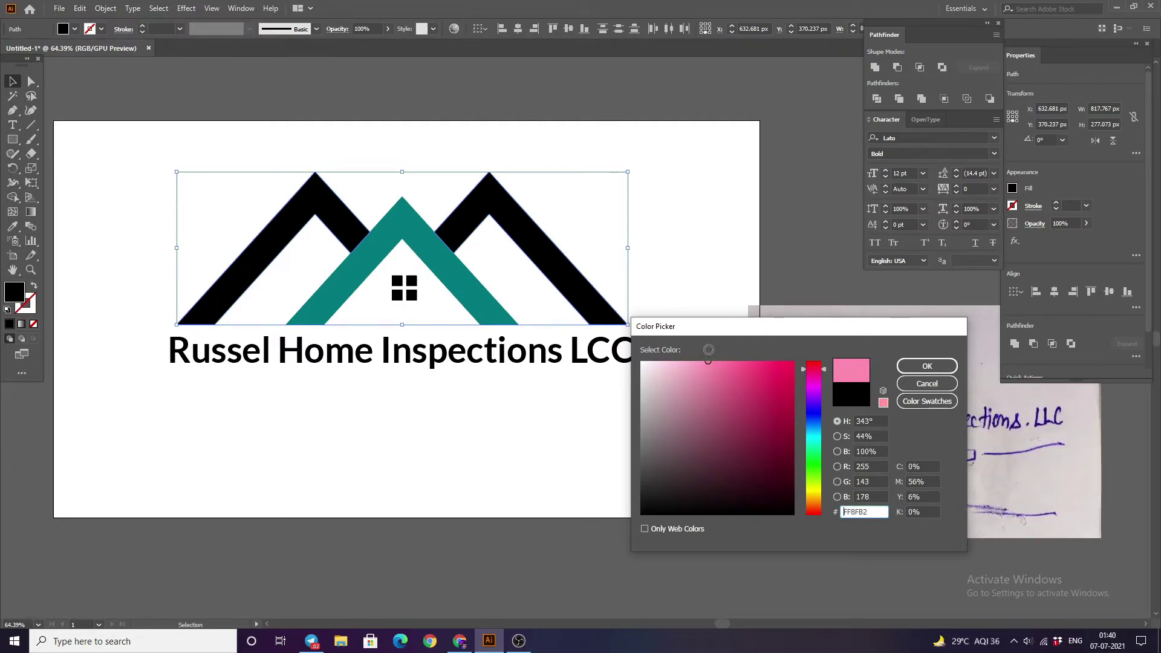
pyautogui.click(920, 367)
pyautogui.click(679, 238)
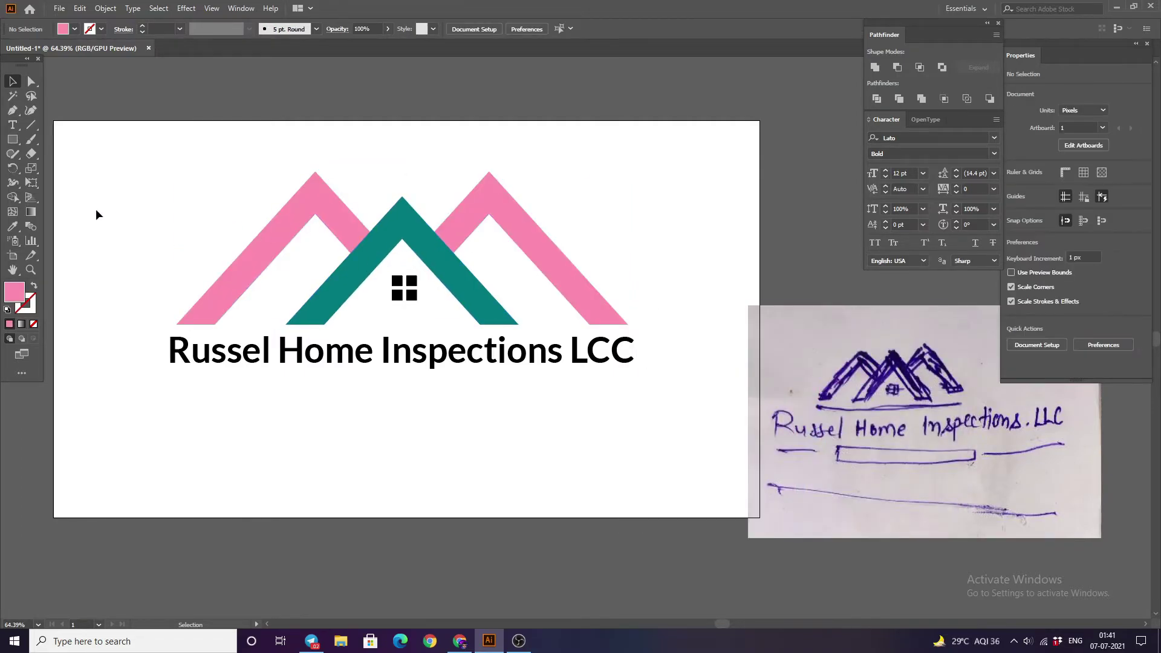
pyautogui.scroll(-2, 150, 221)
pyautogui.scroll(-1, 149, 222)
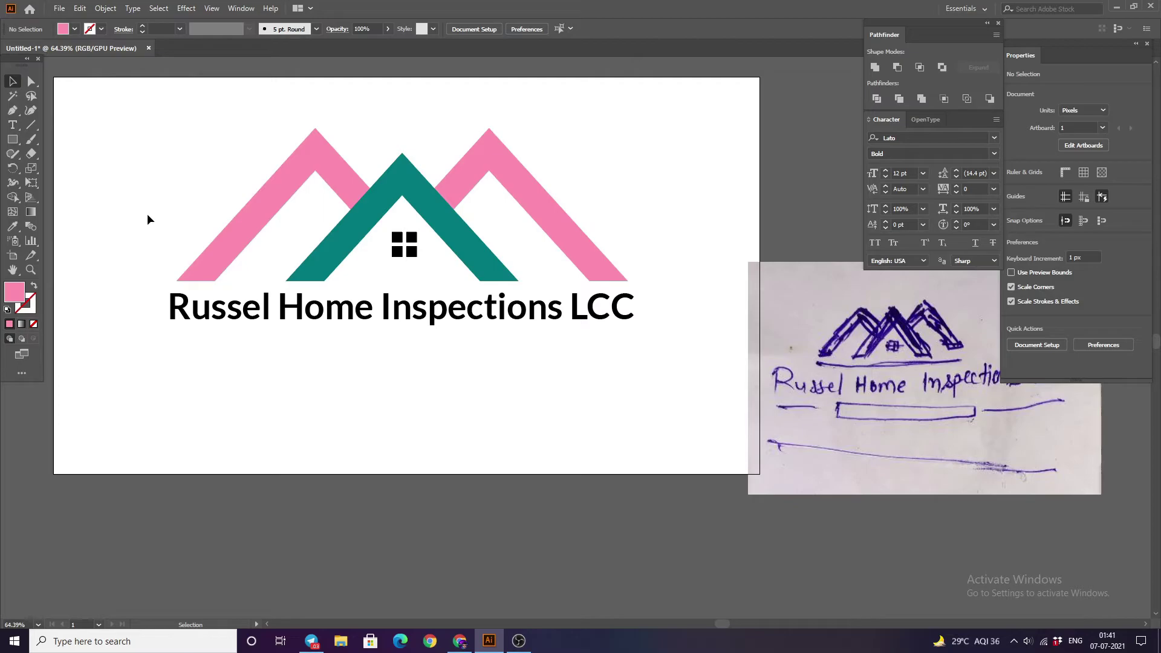
pyautogui.scroll(-1, 147, 217)
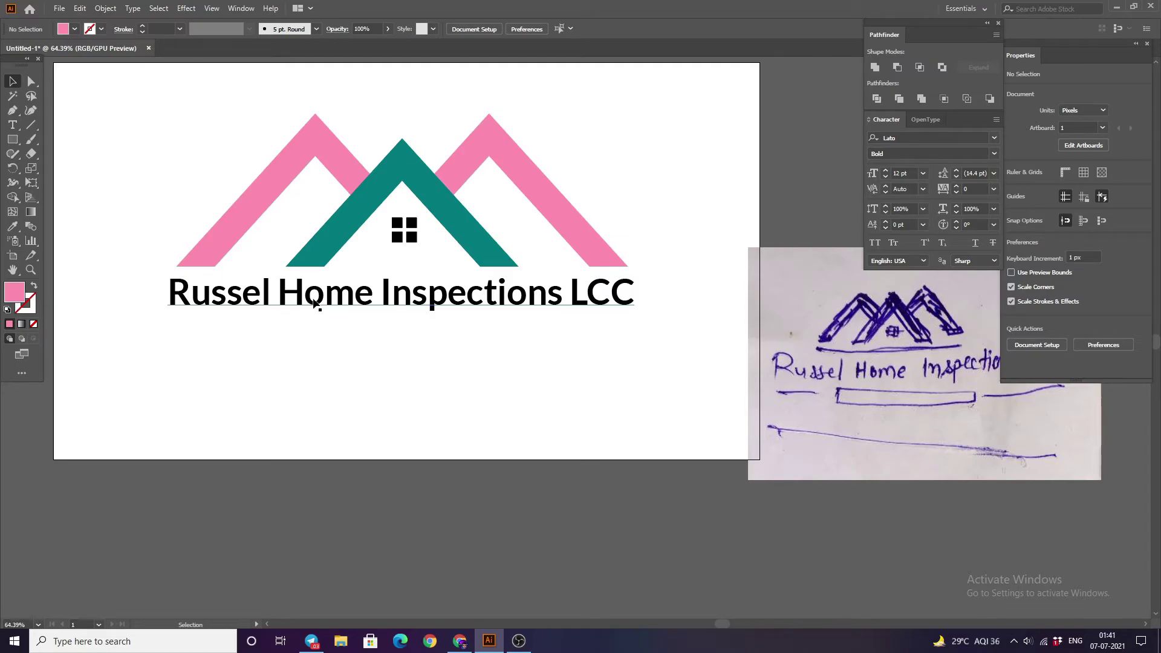
pyautogui.scroll(3, 347, 337)
pyautogui.click(304, 193)
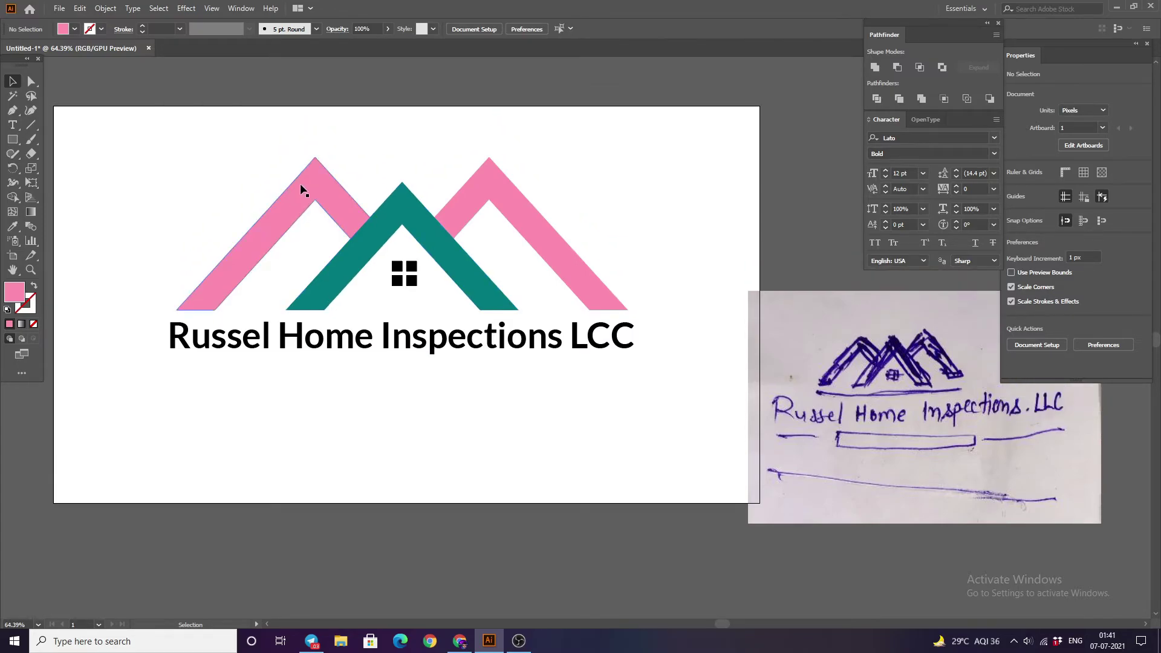
# Step: Change the outer roofs' fill from pink to a lighter blue
pyautogui.keyDown('shift'); pyautogui.click(490, 220); pyautogui.keyUp('shift')
pyautogui.doubleClick(14, 292)
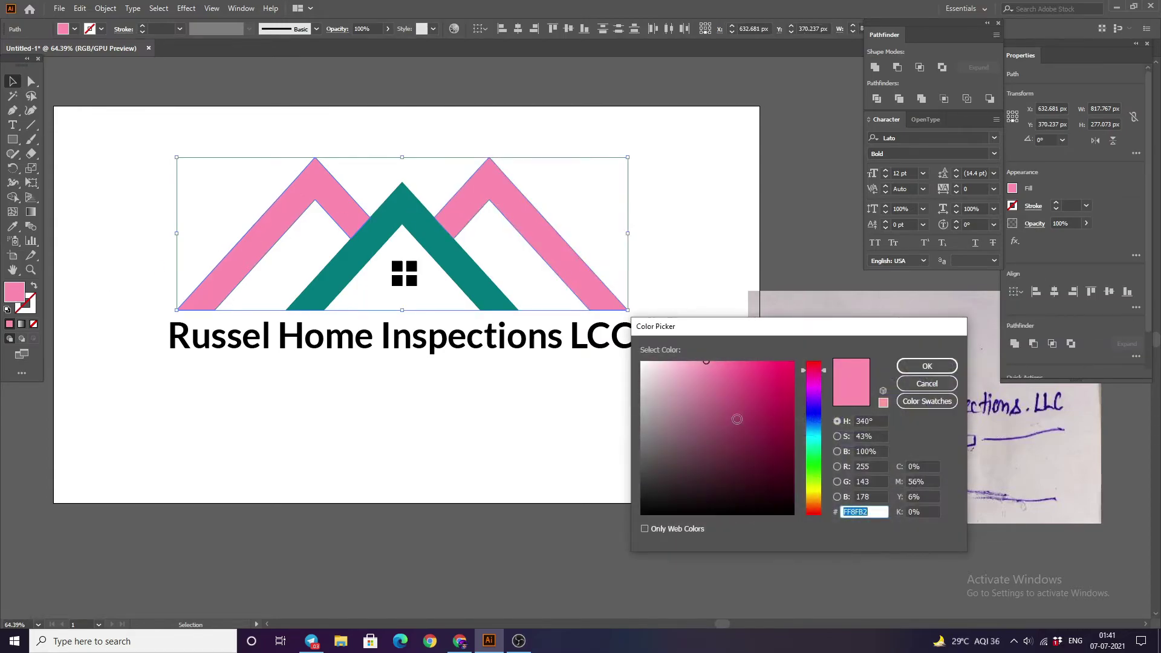
pyautogui.moveTo(813, 417); pyautogui.dragTo(739, 427)
pyautogui.click(938, 367)
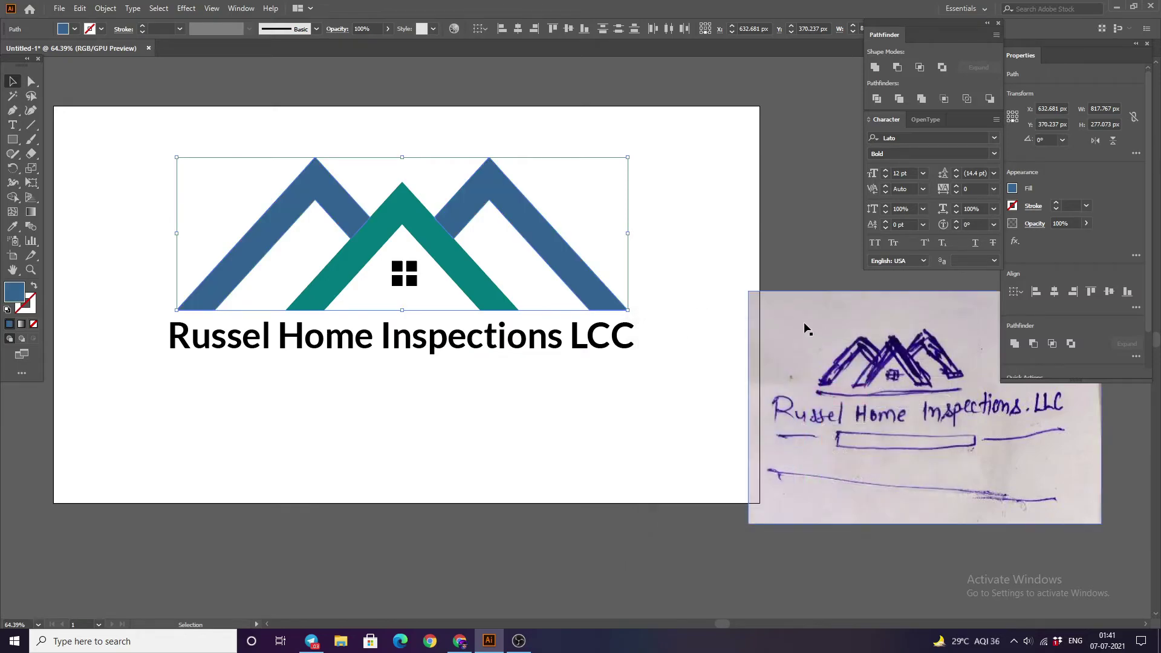
pyautogui.click(641, 249)
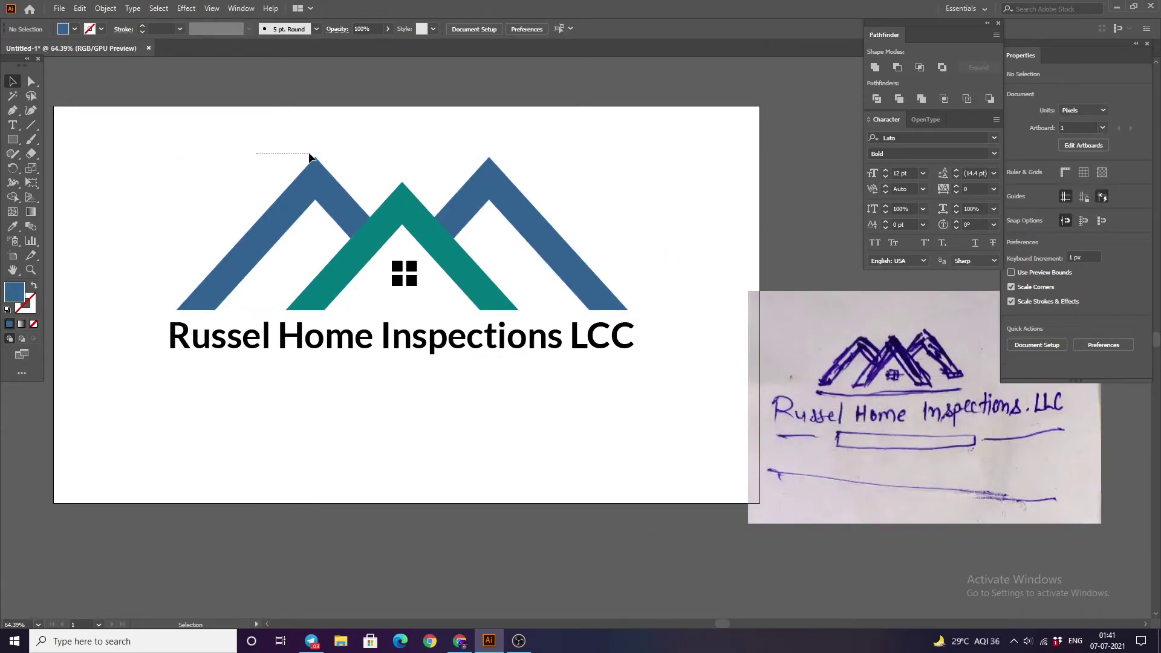
# Step: Eyedropper the middle roof's teal onto both outer roofs
pyautogui.moveTo(309, 157); pyautogui.dragTo(330, 179)
pyautogui.keyDown('shift'); pyautogui.click(507, 179); pyautogui.keyUp('shift')
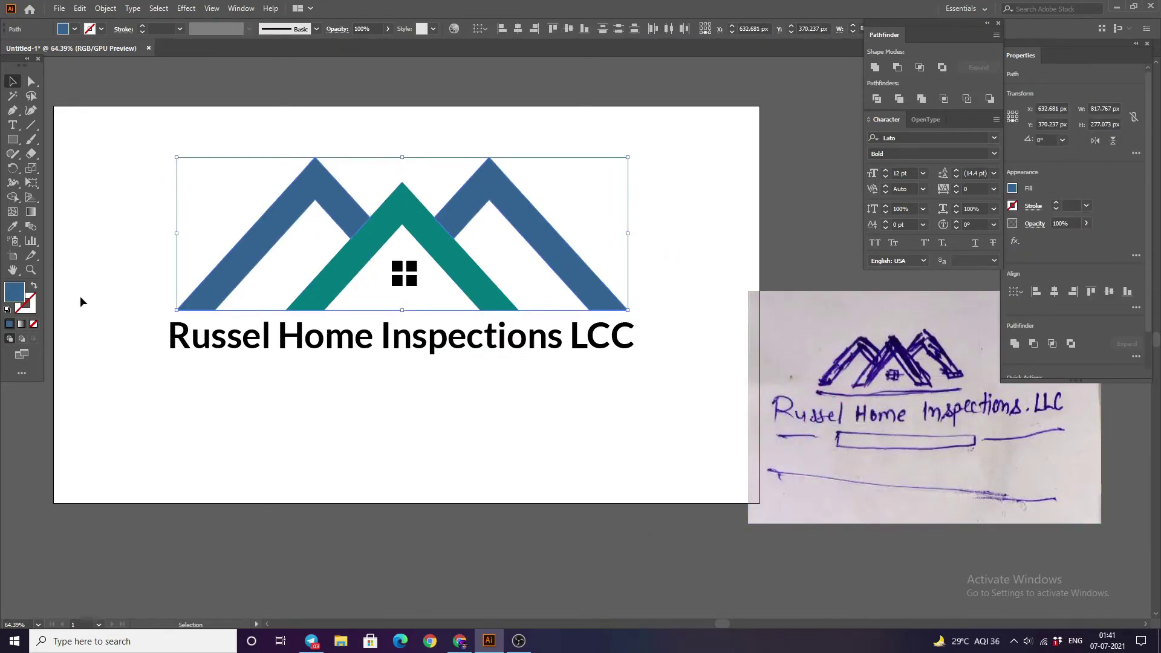
pyautogui.doubleClick(9, 296)
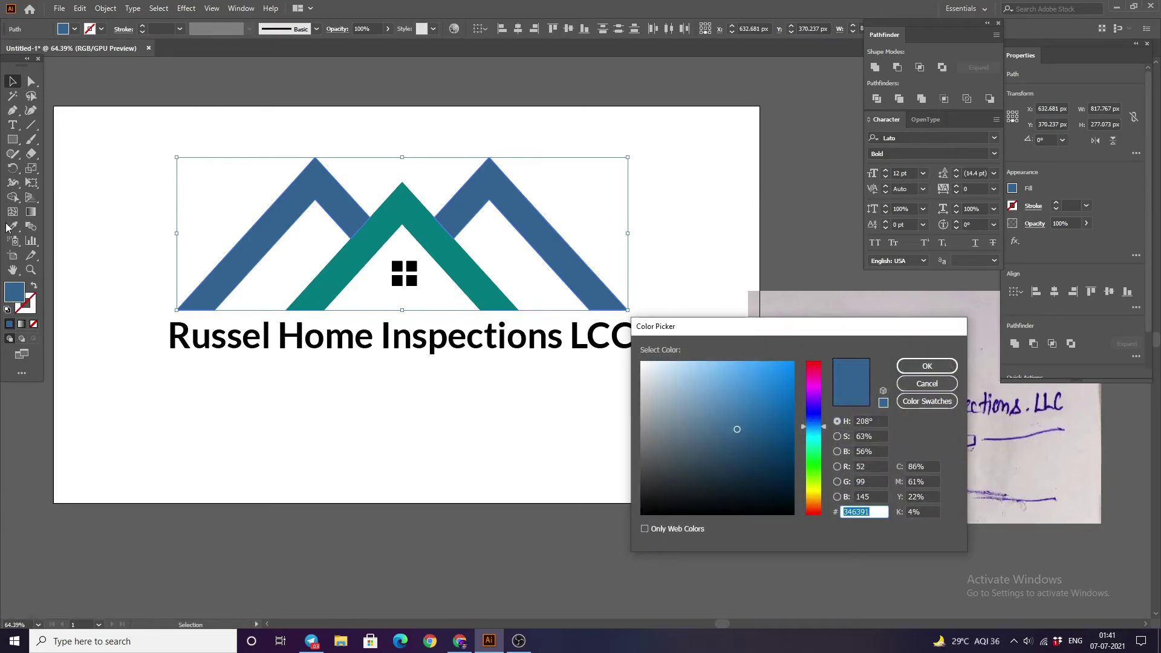
pyautogui.click(927, 365)
pyautogui.click(12, 226)
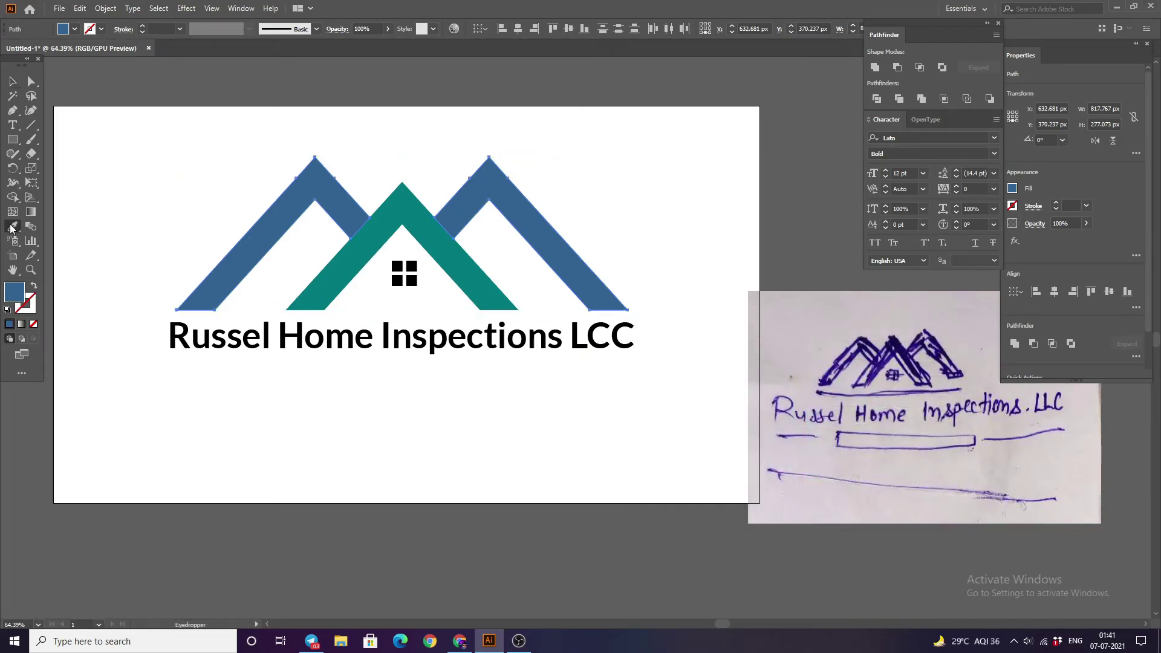
pyautogui.click(362, 242)
pyautogui.press('v')
pyautogui.click(84, 84)
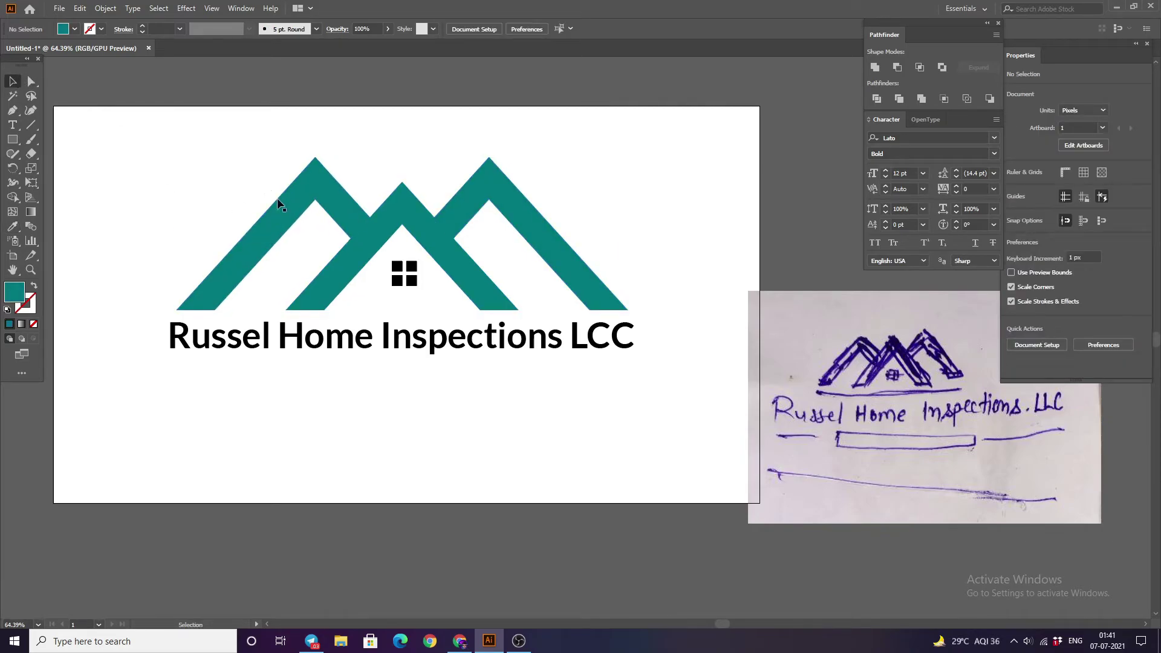
# Step: Darken the outer roofs' fill to a deeper teal than the middle roof
pyautogui.click(328, 197)
pyautogui.keyDown('shift'); pyautogui.click(481, 185); pyautogui.keyUp('shift')
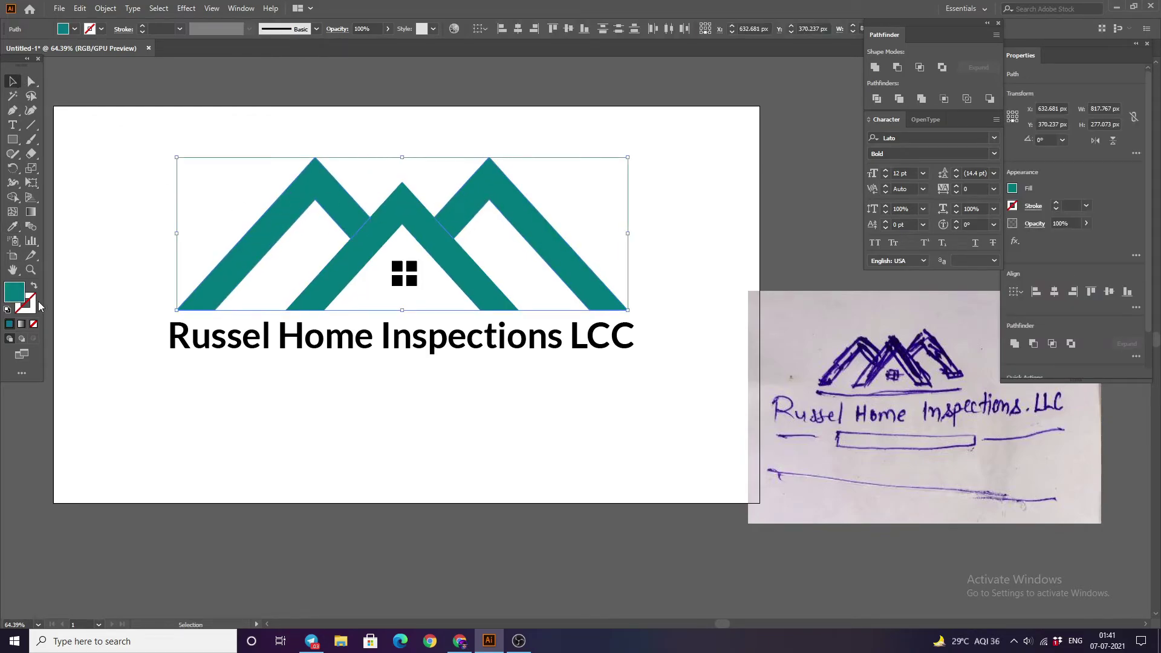
pyautogui.doubleClick(15, 294)
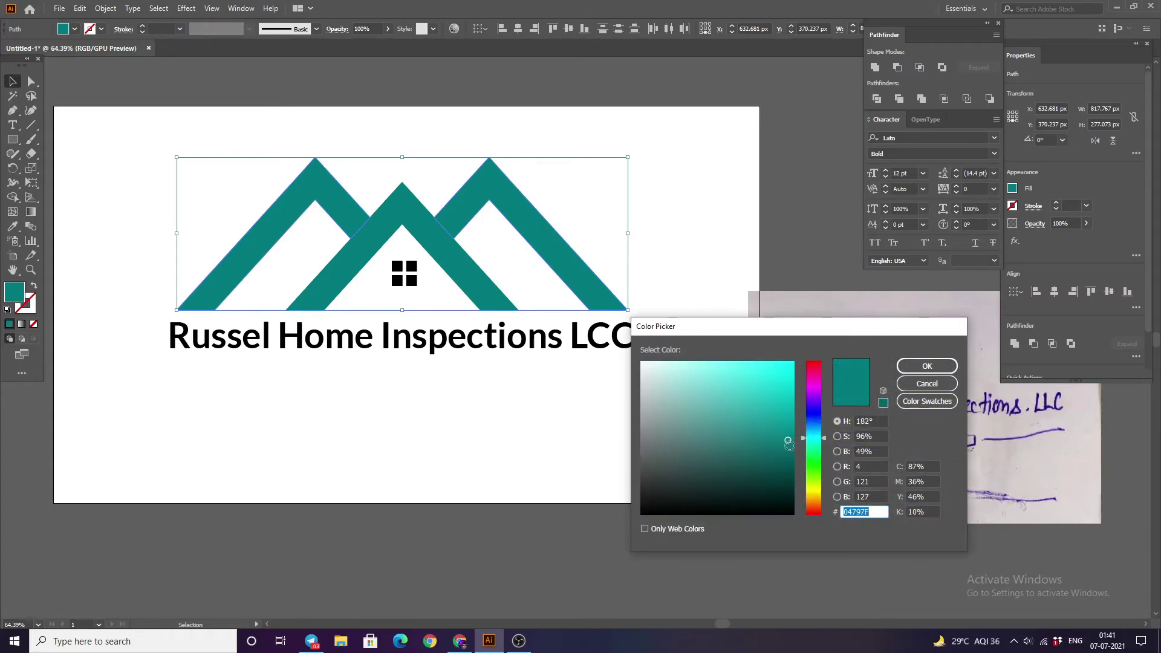
pyautogui.moveTo(786, 442); pyautogui.dragTo(792, 455)
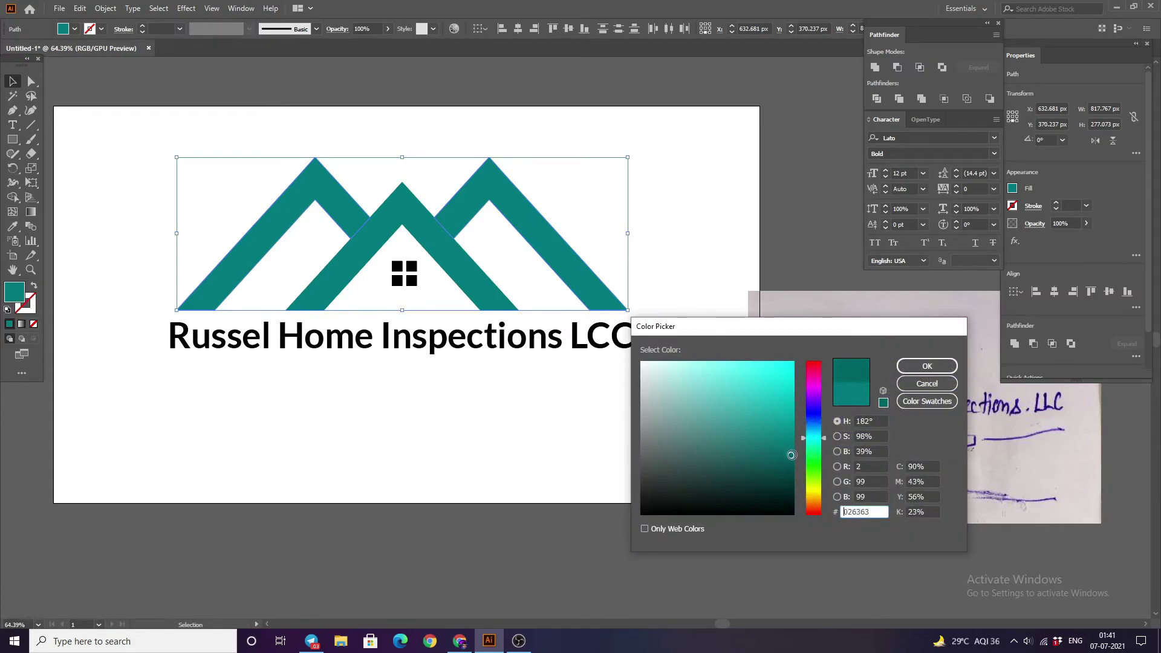
pyautogui.click(926, 366)
pyautogui.click(661, 261)
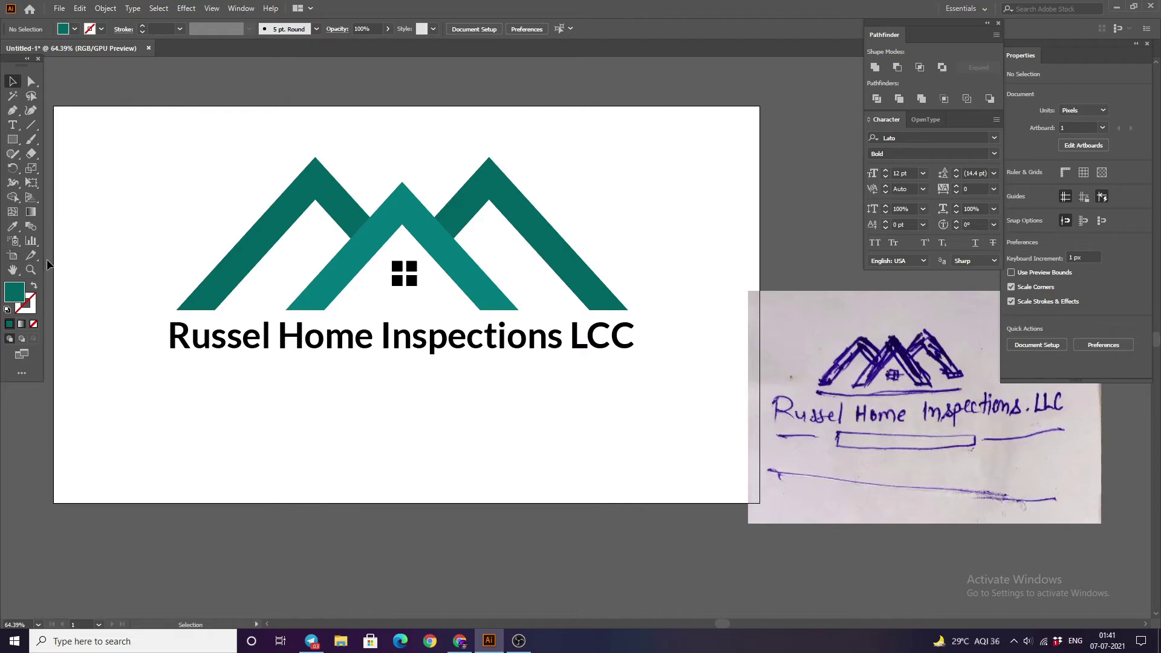
# Step: Fill the window icon with dark grey
pyautogui.scroll(-1, 326, 306)
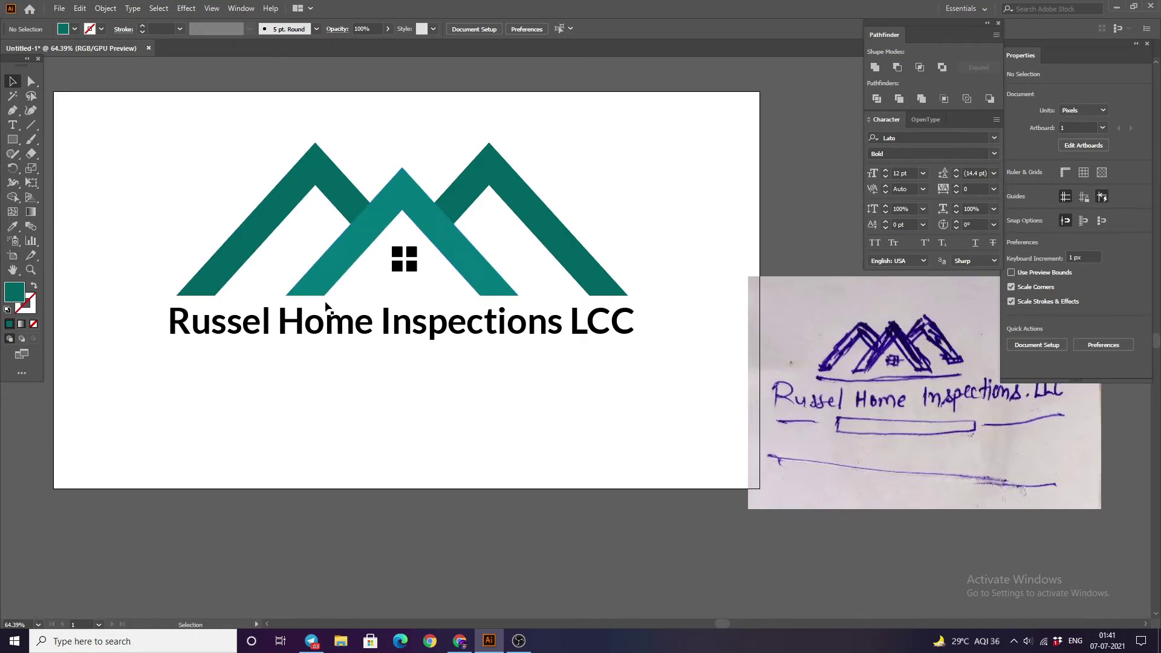
pyautogui.click(403, 265)
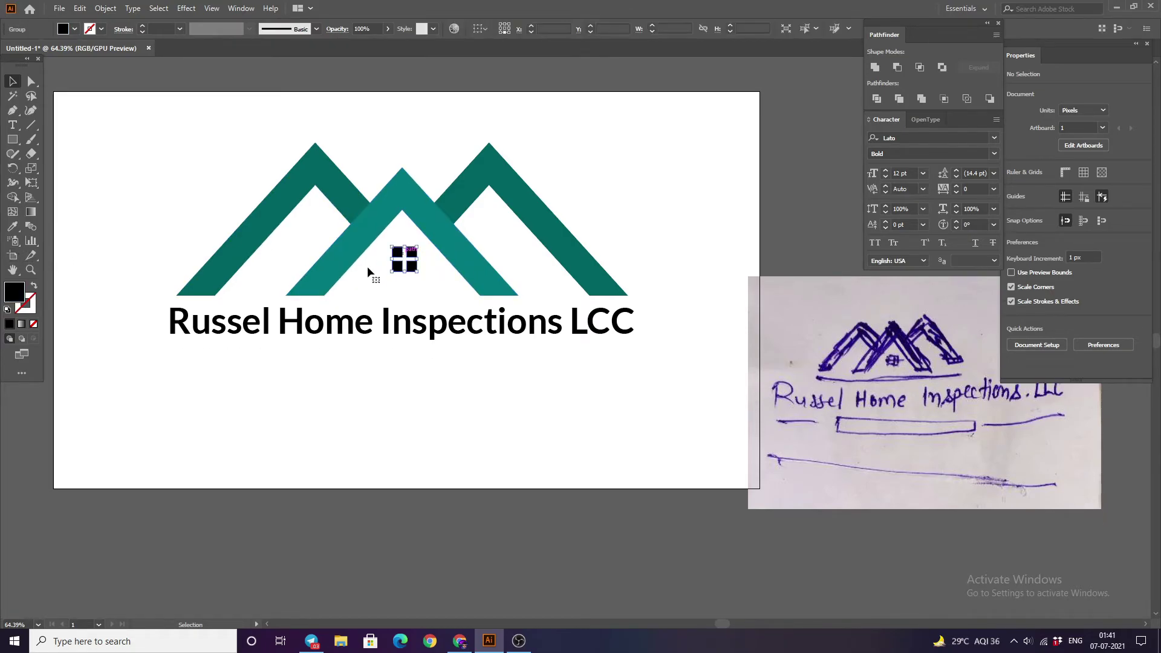
pyautogui.doubleClick(13, 295)
pyautogui.moveTo(660, 474); pyautogui.dragTo(637, 483)
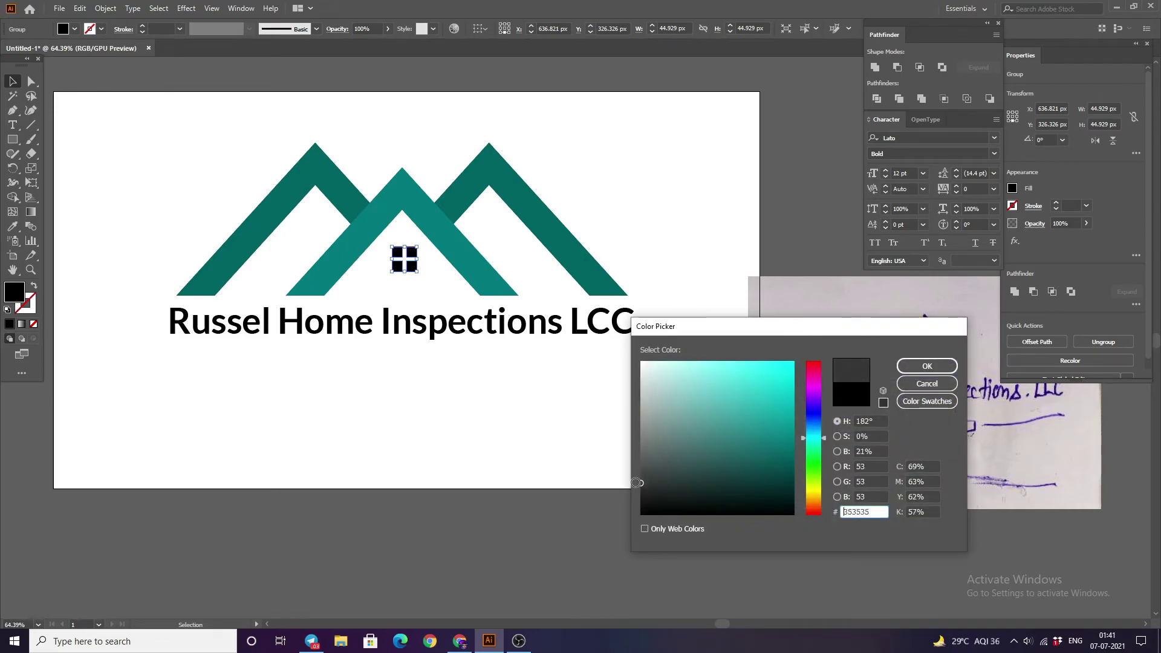
pyautogui.click(926, 366)
# Step: Eyedropper the roof teal onto the initials R, H, I and L
pyautogui.click(254, 319)
pyautogui.scroll(-1, 254, 319)
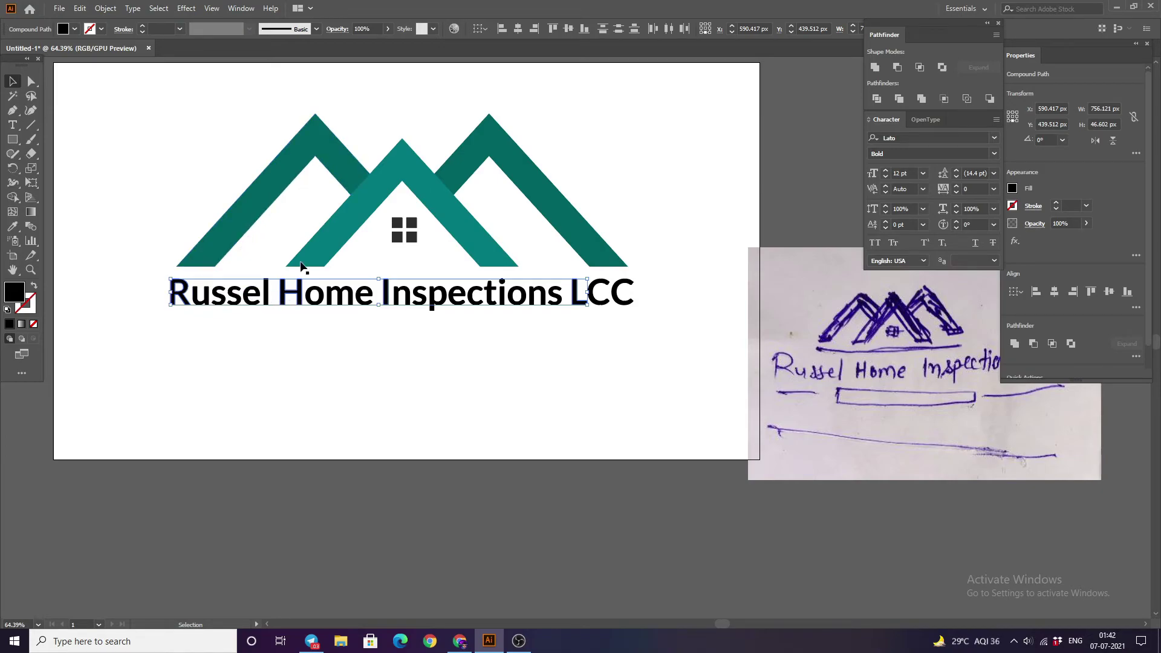
pyautogui.click(12, 226)
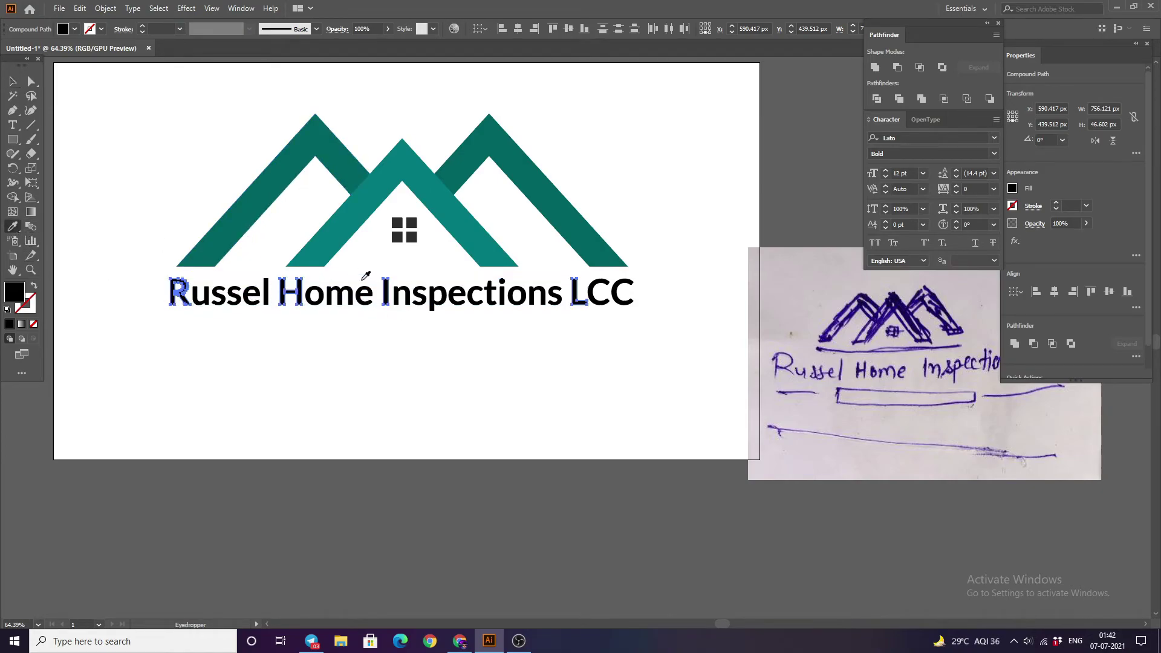
pyautogui.click(264, 199)
pyautogui.click(12, 81)
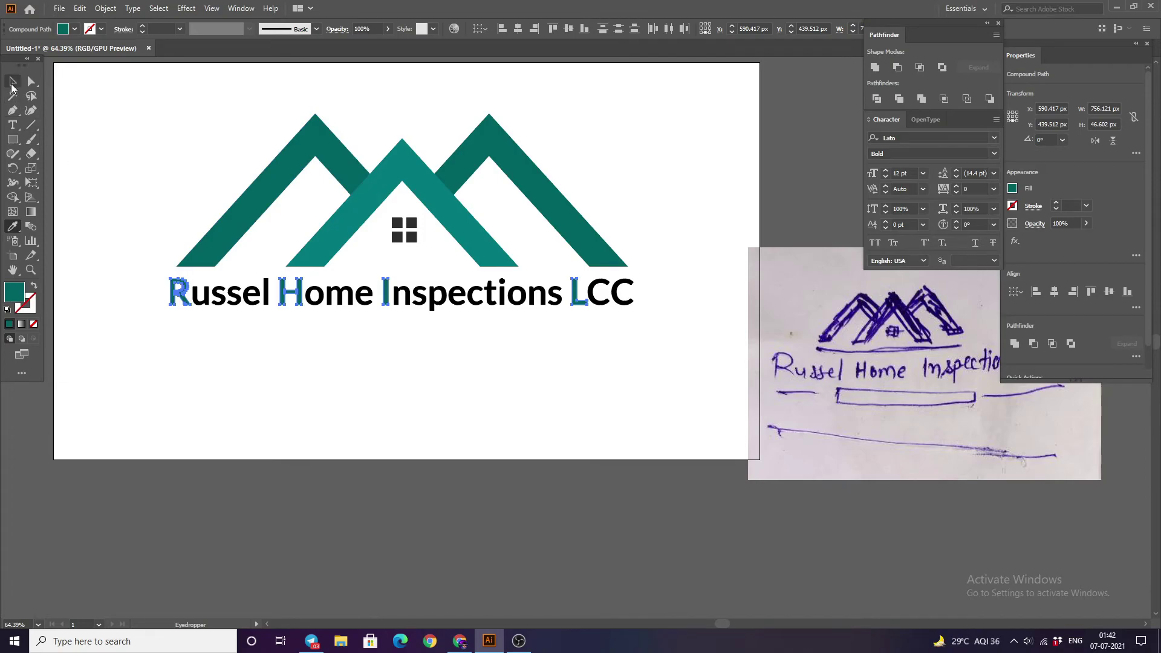
pyautogui.click(95, 87)
# Step: Eyedropper the window icon's dark grey onto the remaining company-name letters
pyautogui.moveTo(205, 330); pyautogui.dragTo(273, 276)
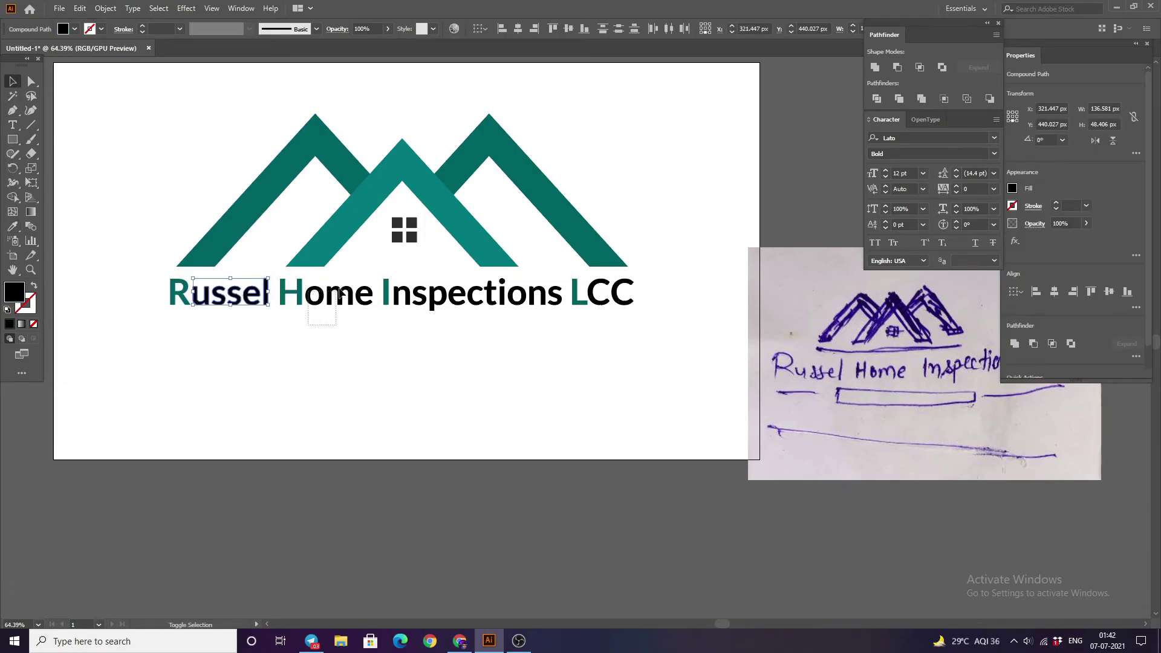
pyautogui.moveTo(339, 294); pyautogui.dragTo(650, 283)
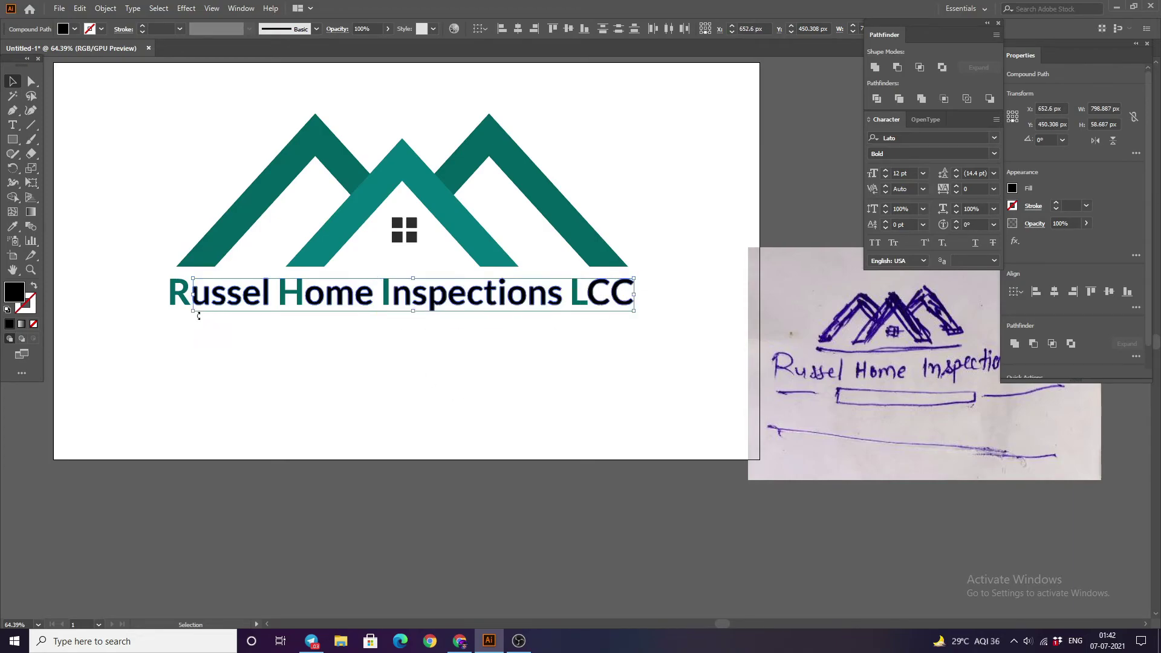
pyautogui.press('i')
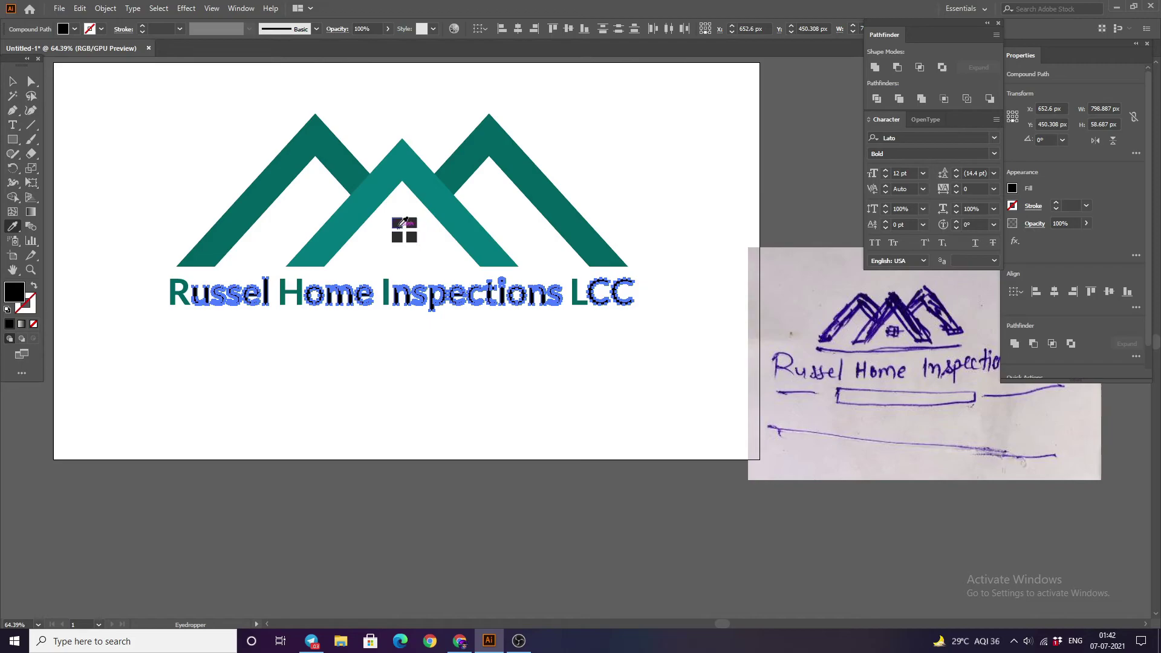
pyautogui.click(412, 229)
pyautogui.click(12, 81)
pyautogui.click(157, 179)
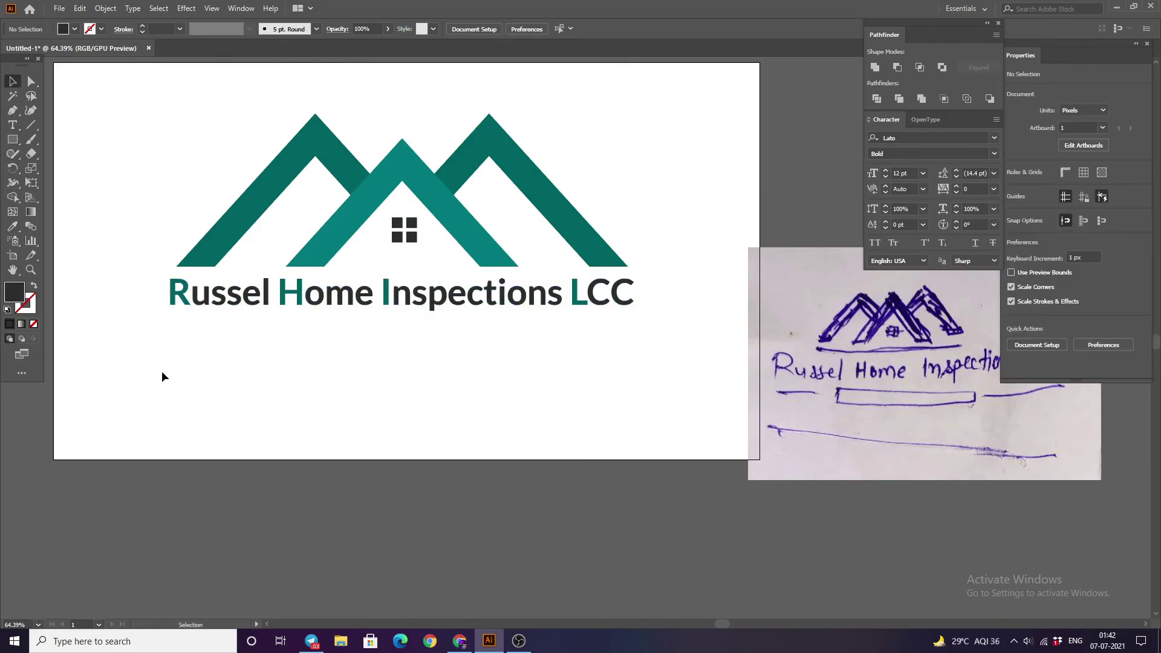
pyautogui.scroll(2, 249, 391)
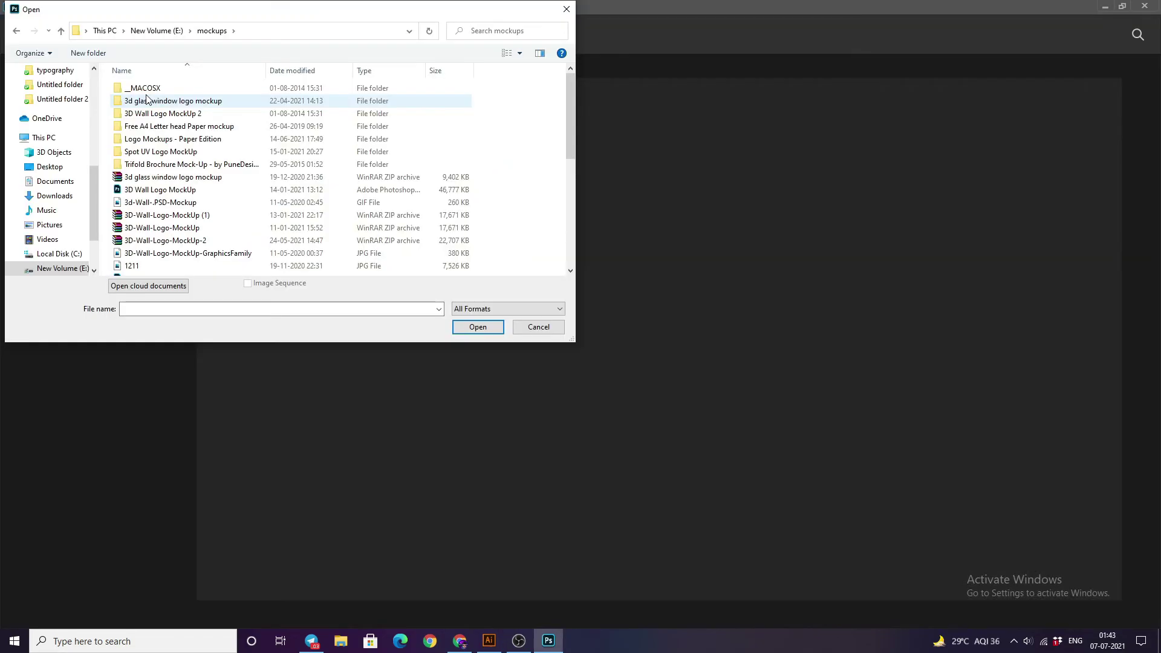
# Step: Open the mockup PSD from the '3d glass window logo mockup' folder
pyautogui.doubleClick(160, 101)
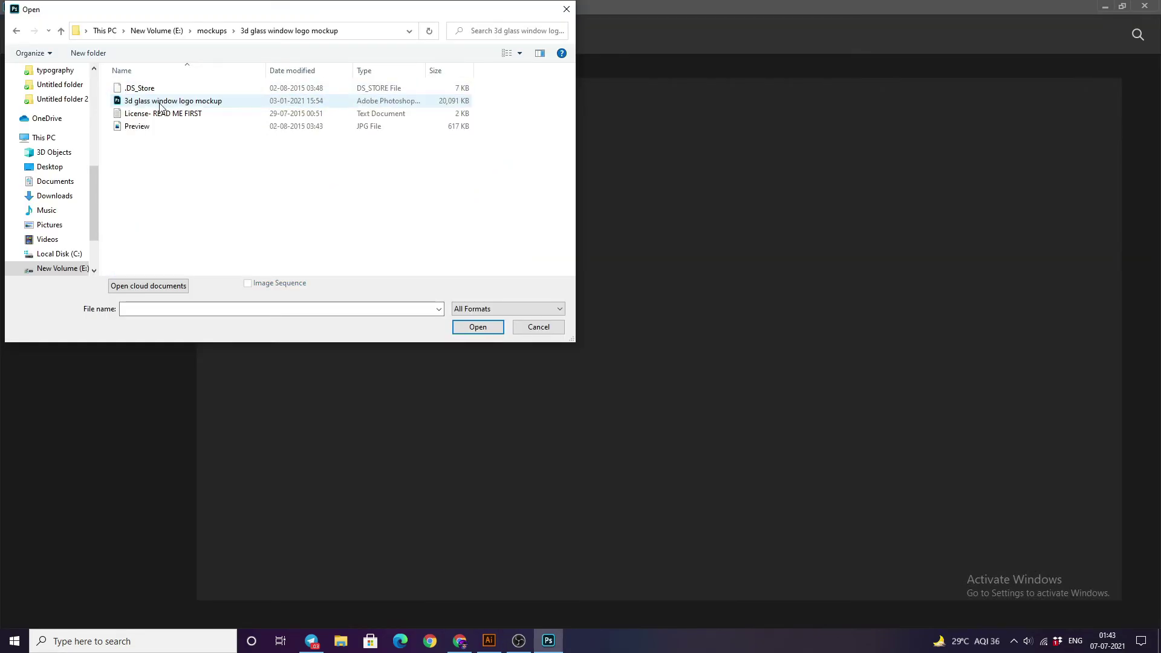
pyautogui.click(161, 103)
pyautogui.click(478, 327)
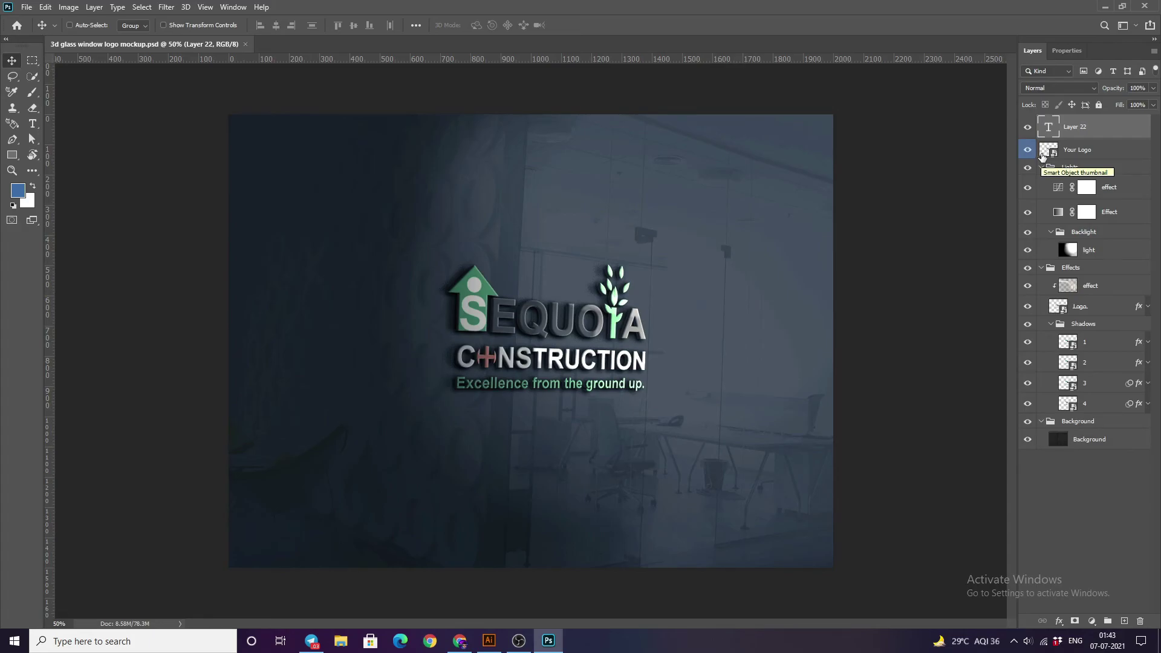
# Step: In the Your Logo smart object, hide the sample logo and drag in the Illustrator logo
pyautogui.doubleClick(1044, 148)
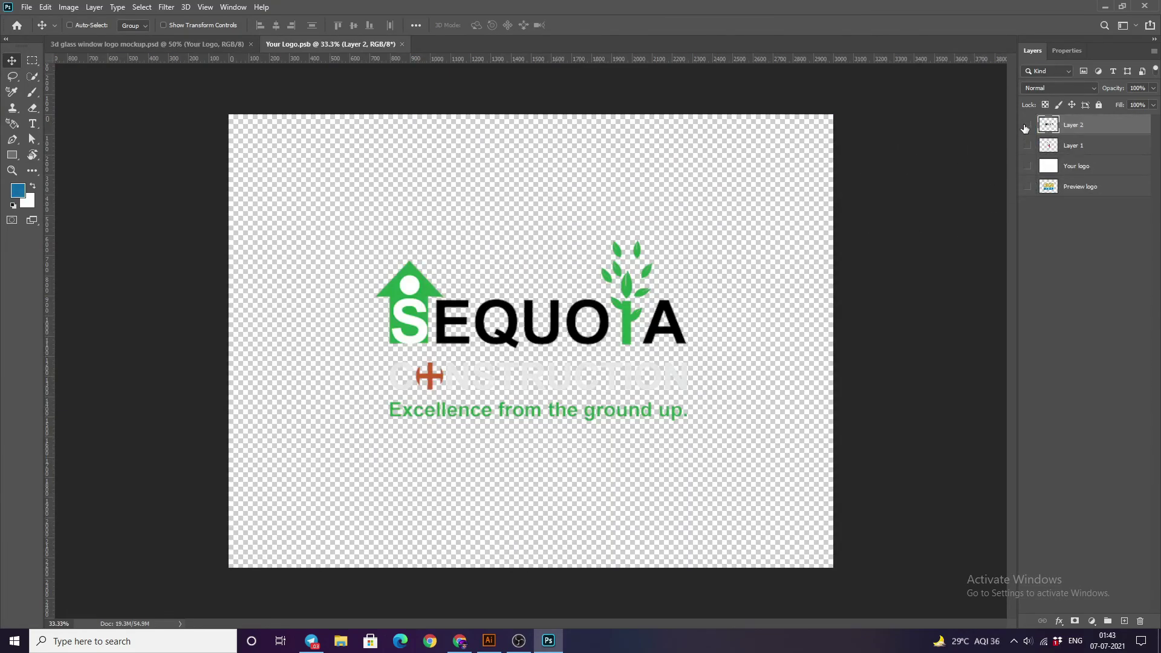
pyautogui.click(1026, 126)
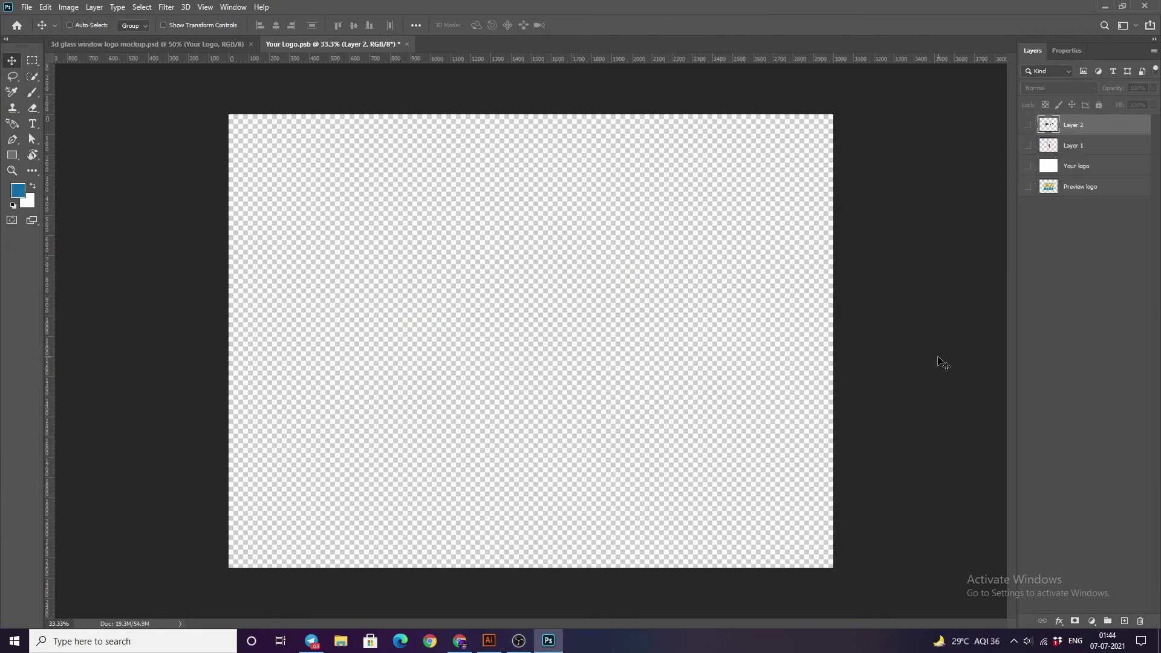
pyautogui.click(488, 639)
pyautogui.moveTo(198, 214); pyautogui.dragTo(645, 422)
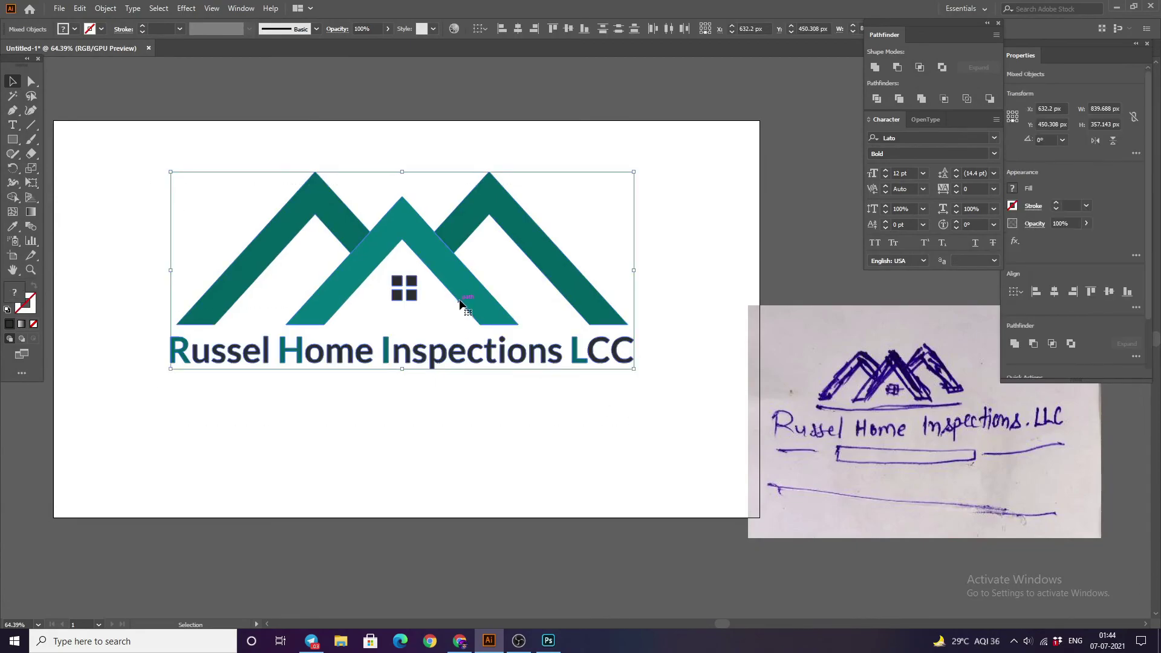
pyautogui.moveTo(461, 304); pyautogui.dragTo(543, 574)
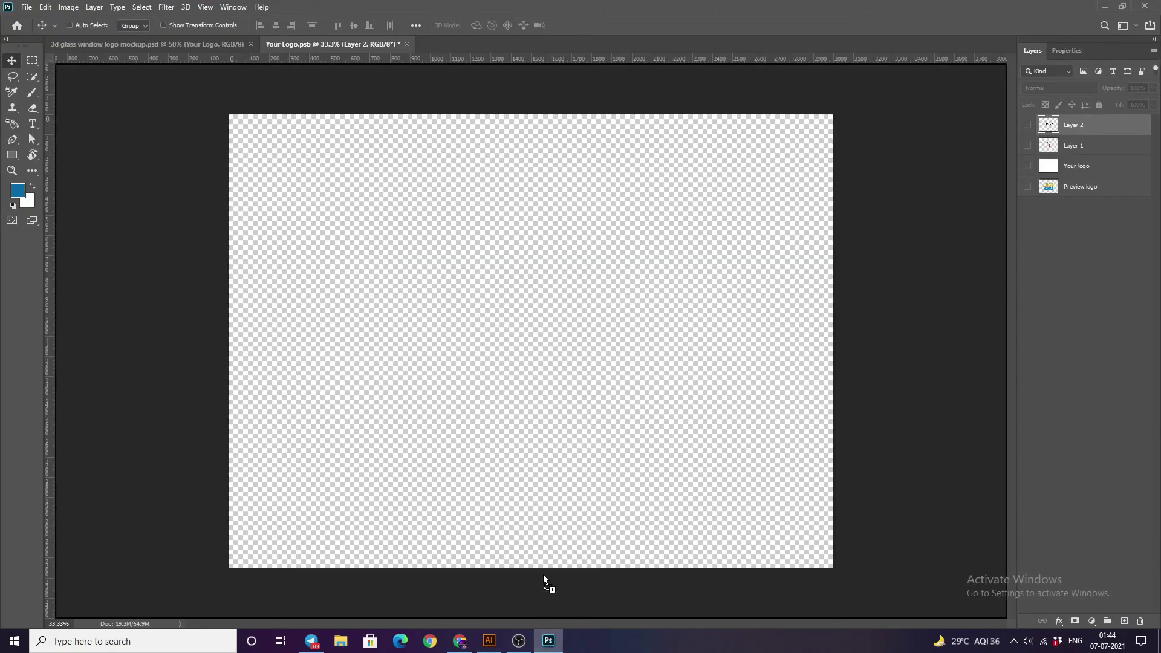
pyautogui.moveTo(543, 575); pyautogui.dragTo(528, 318)
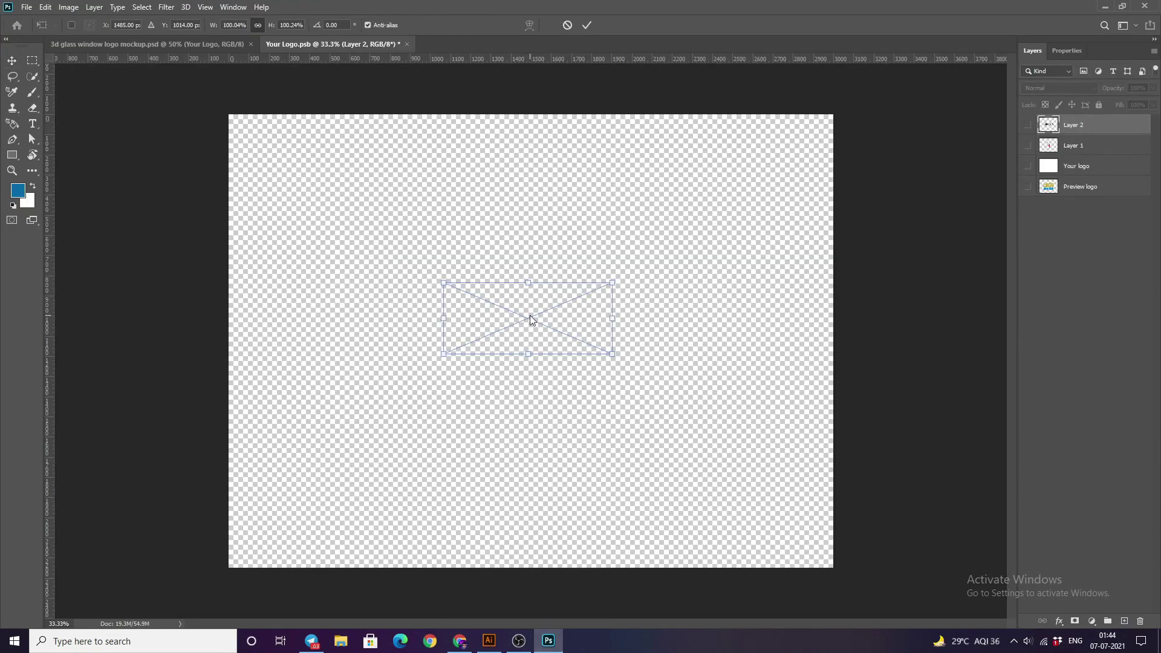
# Step: Enlarge and centre the placed logo, then close and save the smart object
pyautogui.moveTo(613, 350)
pyautogui.mouseDown()
pyautogui.moveTo(657, 341)
pyautogui.moveTo(797, 403)
pyautogui.mouseUp()
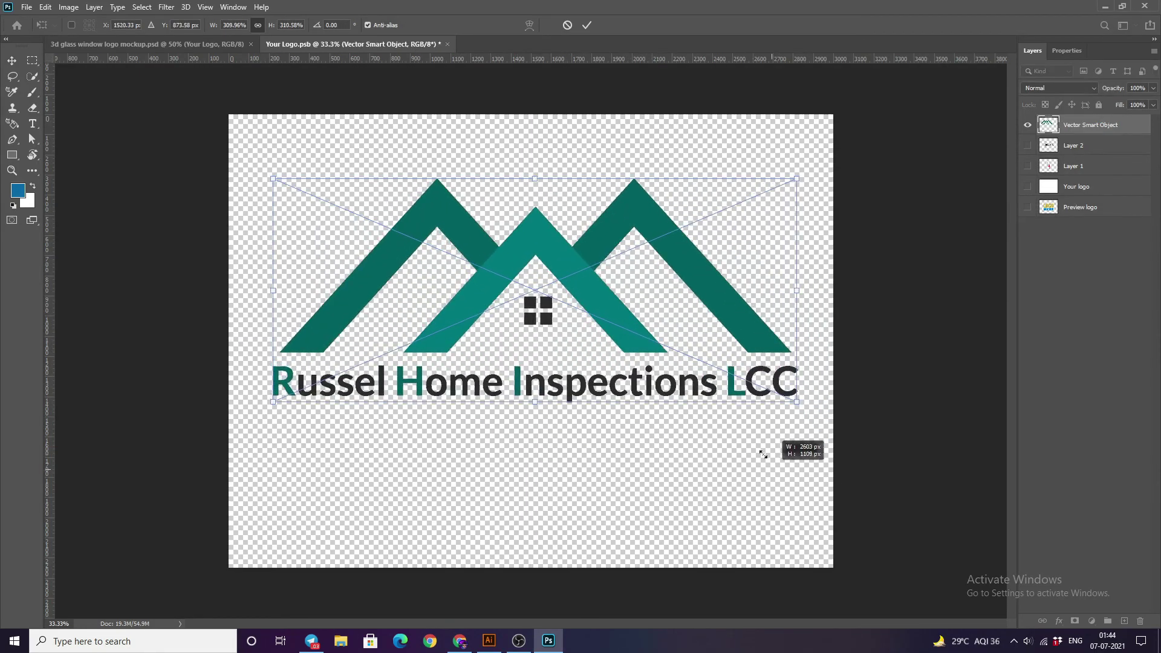
pyautogui.moveTo(623, 330); pyautogui.dragTo(630, 365)
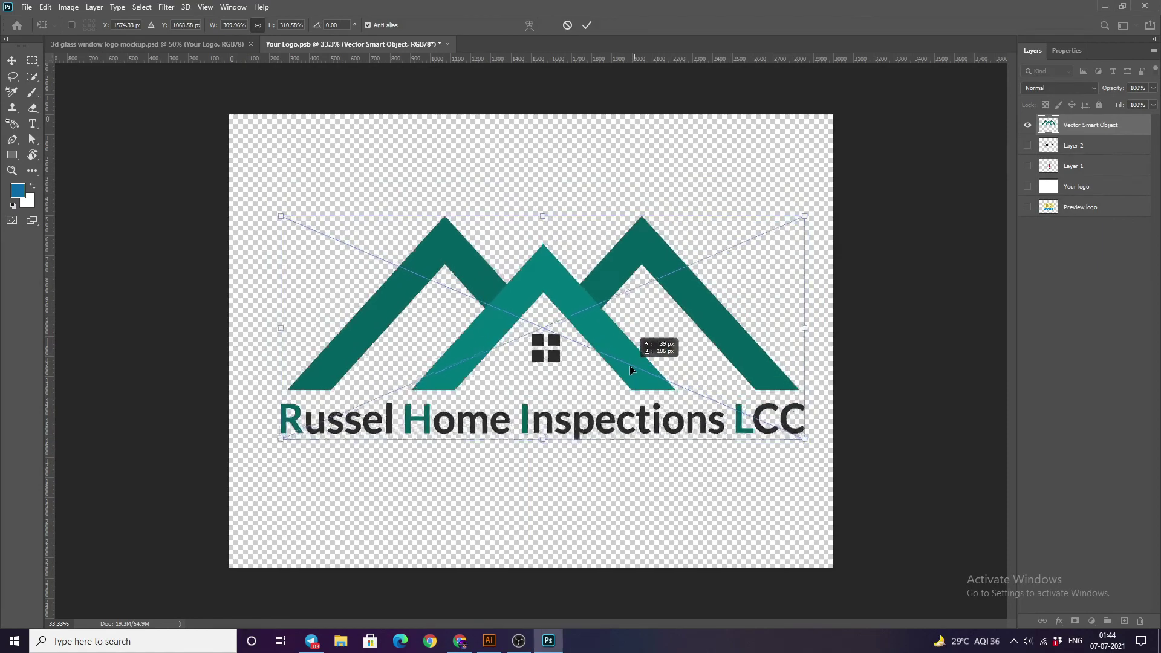
pyautogui.click(585, 26)
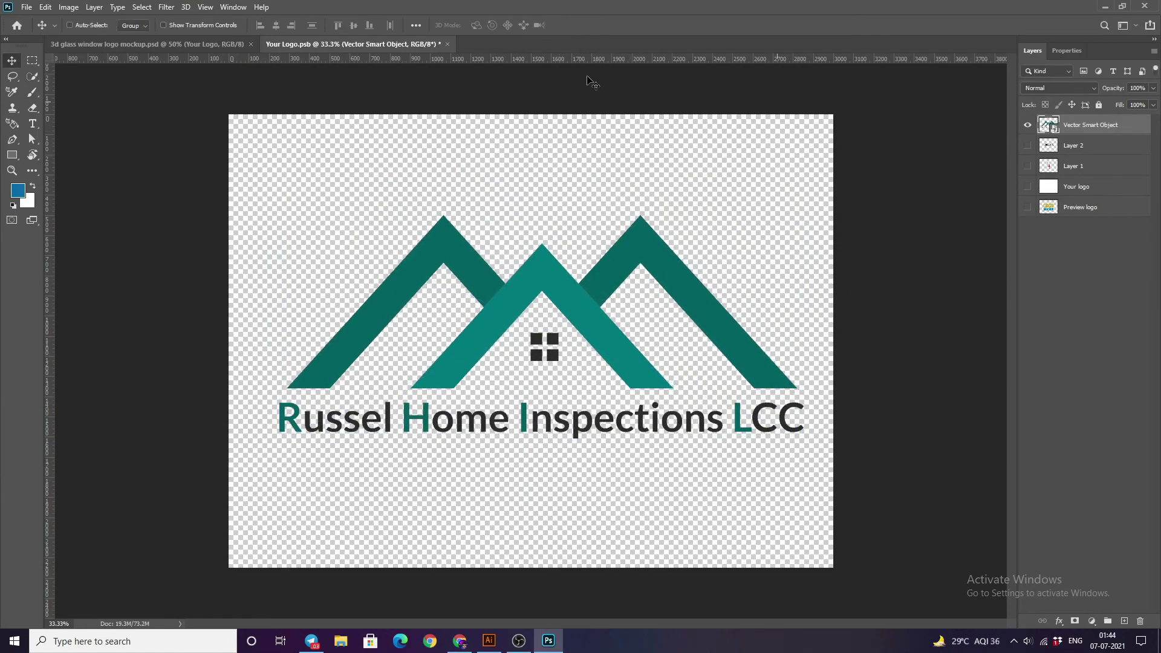
pyautogui.click(447, 45)
pyautogui.click(531, 234)
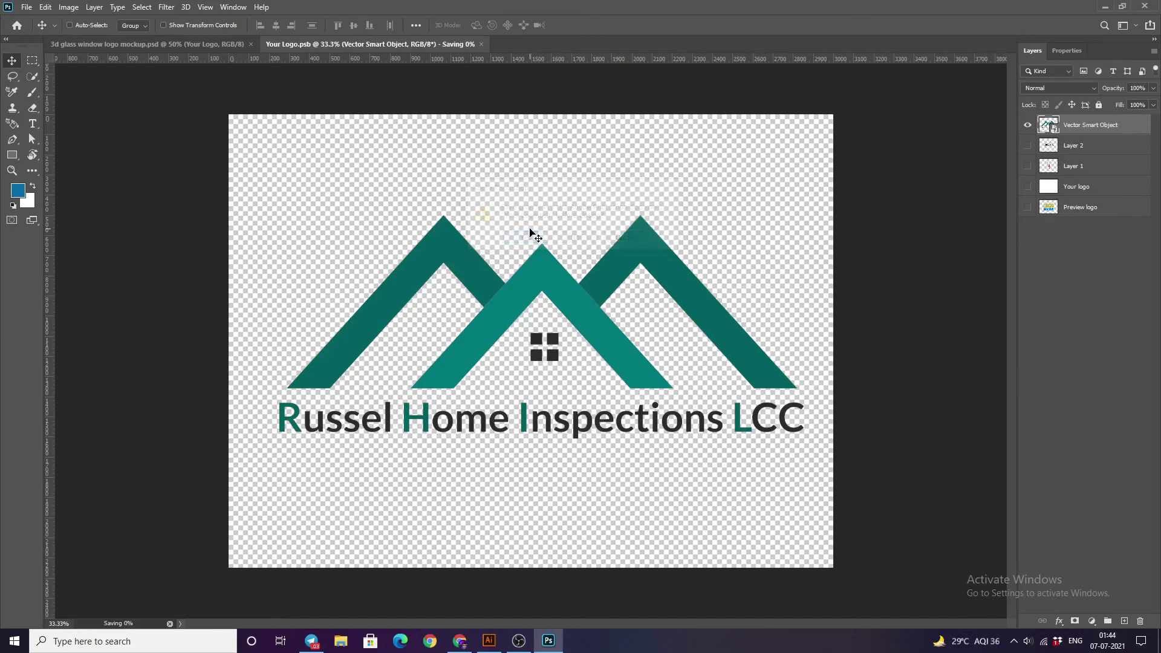